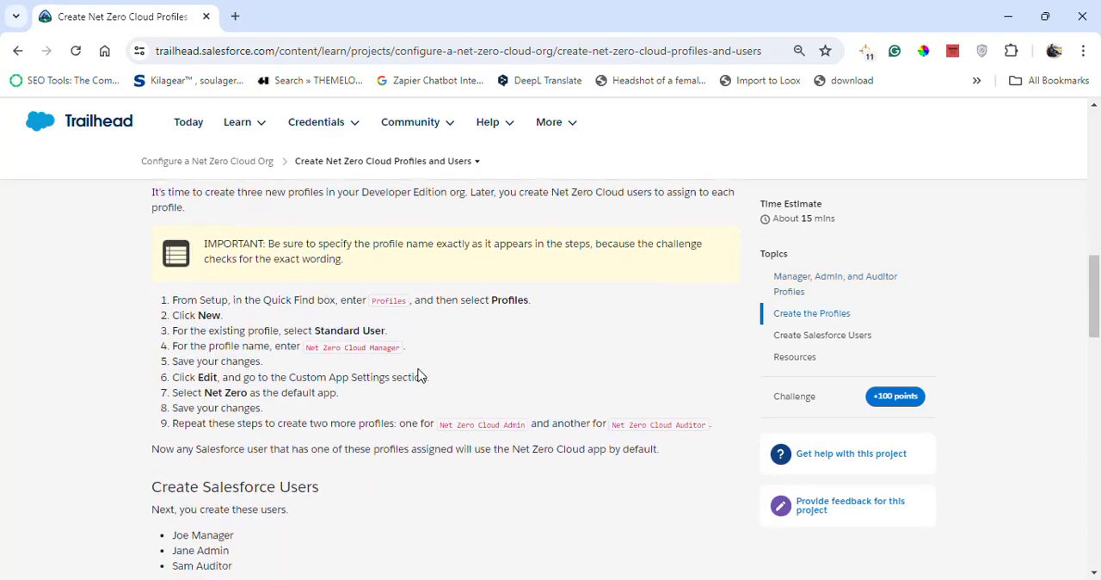
pyautogui.scroll(-10, 417, 376)
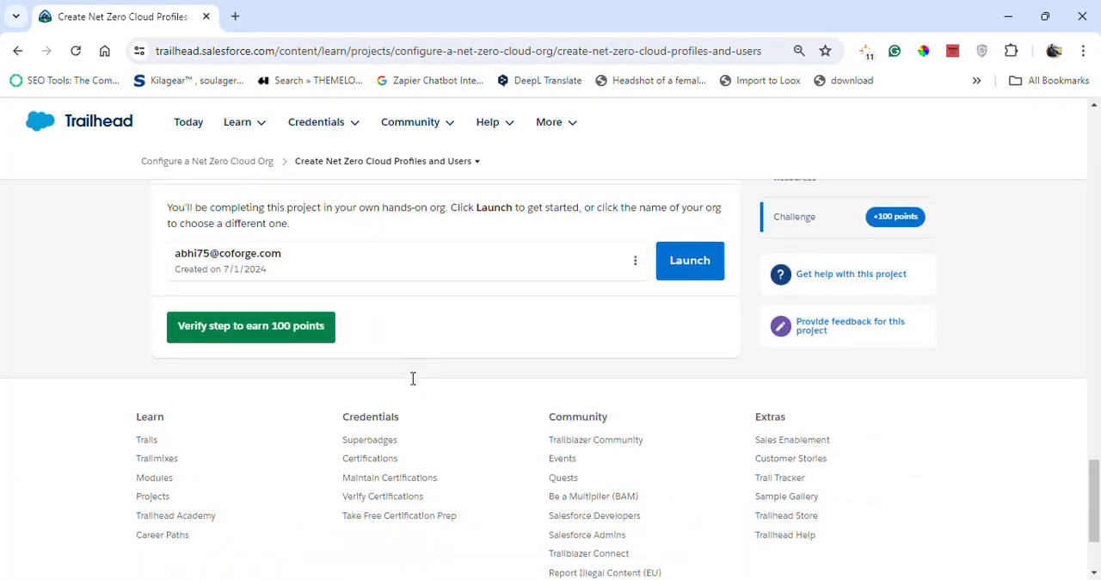
# Launch the hands-on org from the project's challenge section and return to the Create the Profiles instructions.
pyautogui.click(660, 249)
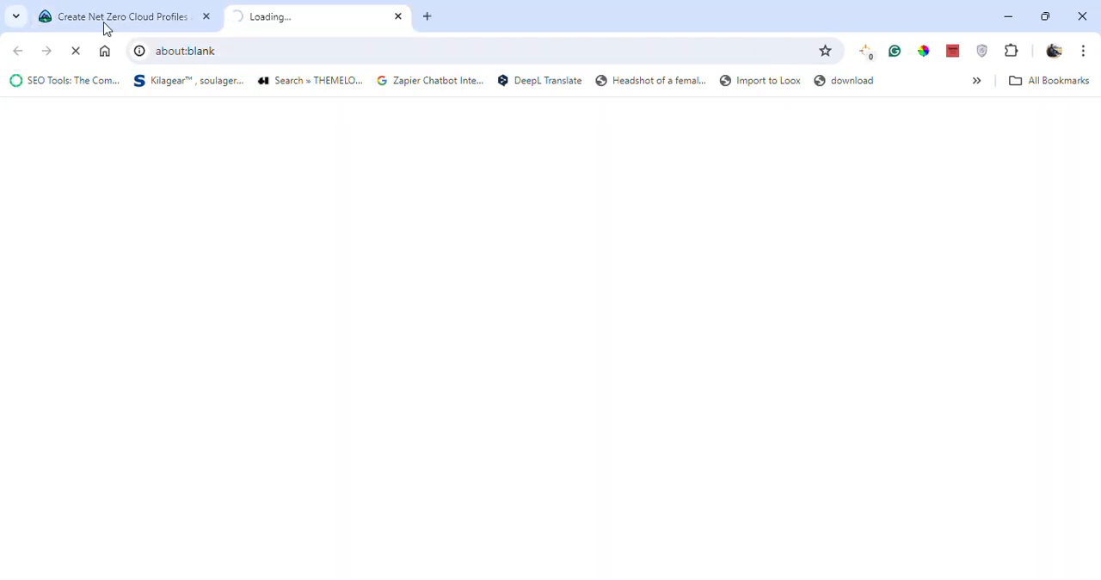
pyautogui.click(106, 27)
pyautogui.scroll(15, 381, 341)
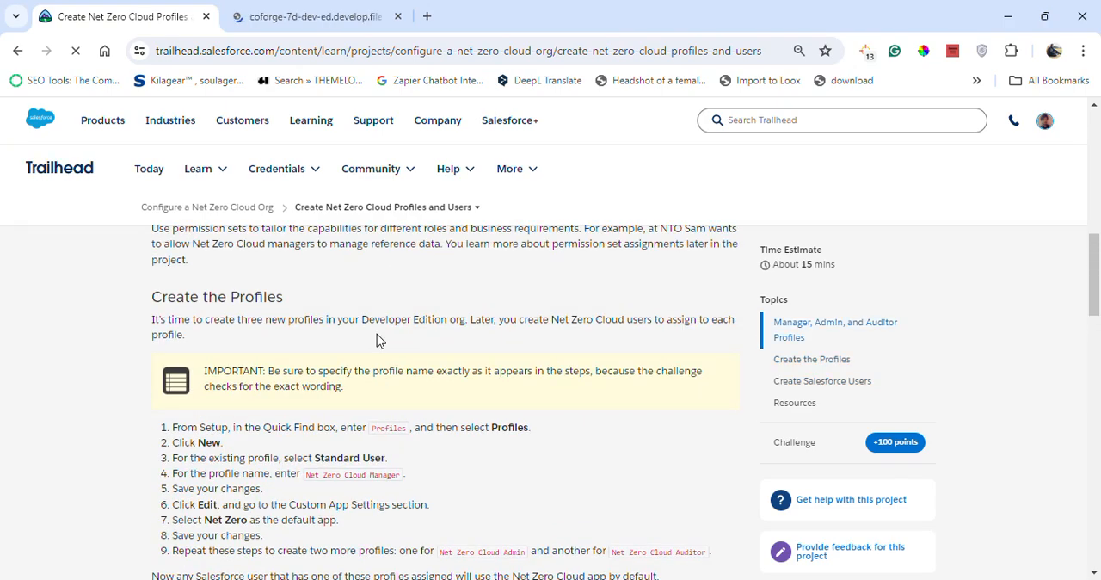
# Copy the term Profiles from the instructions, search Setup for it and open the Profiles page.
pyautogui.moveTo(373, 428); pyautogui.dragTo(411, 437)
pyautogui.rightClick(384, 428)
pyautogui.click(444, 229)
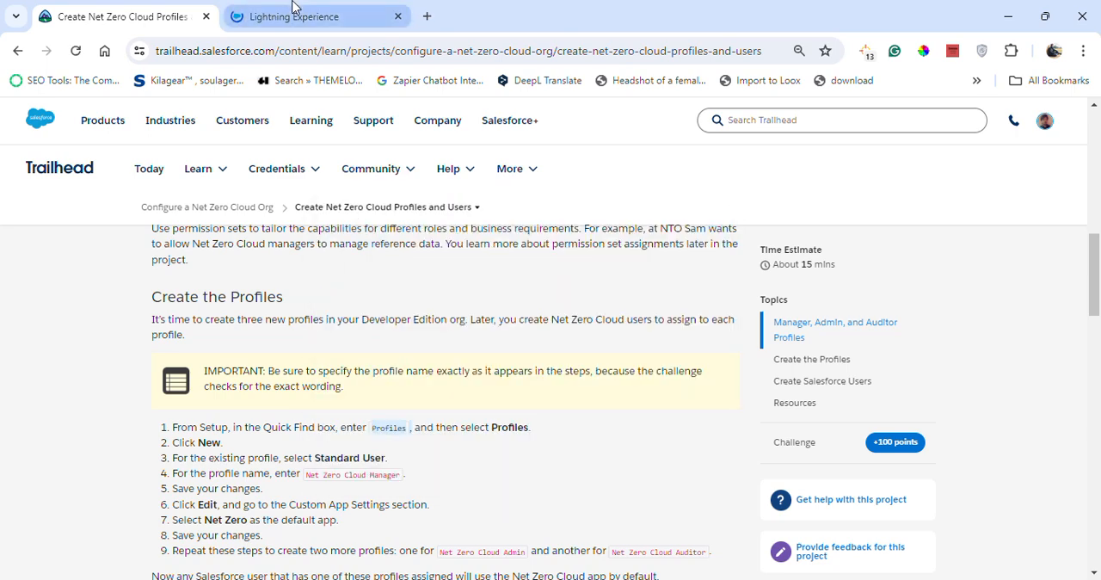
pyautogui.hotkey('ctrl', 'Tab')
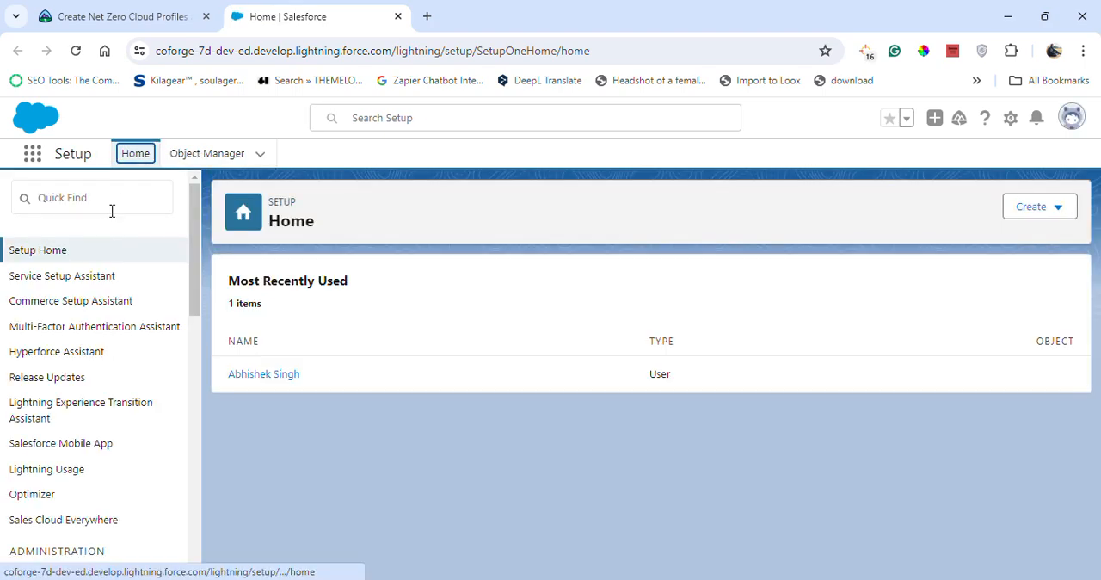
pyautogui.click(120, 195)
pyautogui.write('Profiles')
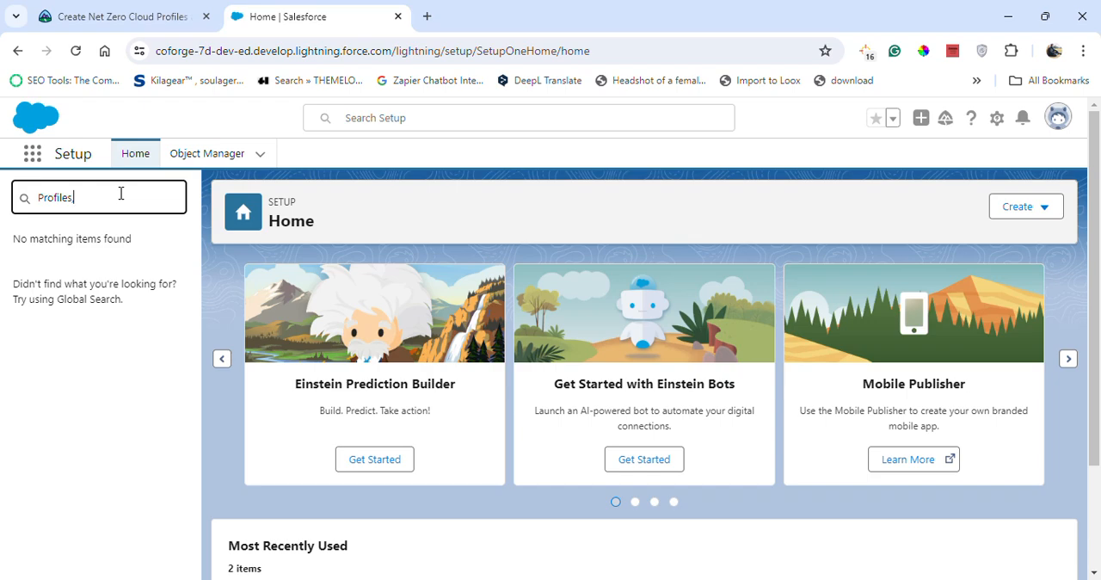
pyautogui.click(62, 279)
# Following the Trailhead instructions, start a new profile and choose Standard User as the existing profile to clone.
pyautogui.click(120, 16)
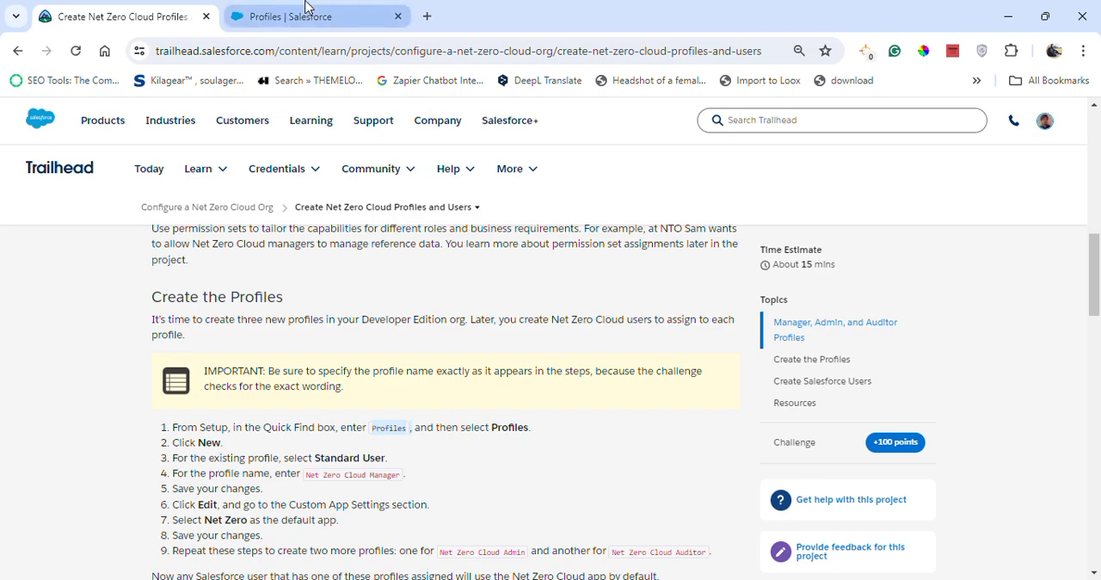
pyautogui.click(289, 17)
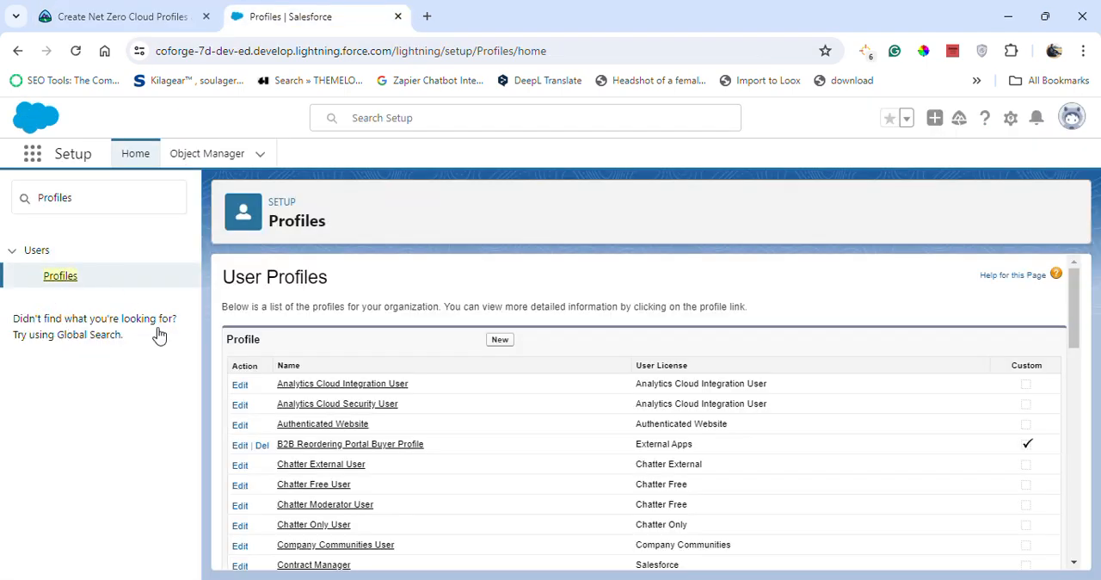
pyautogui.click(137, 16)
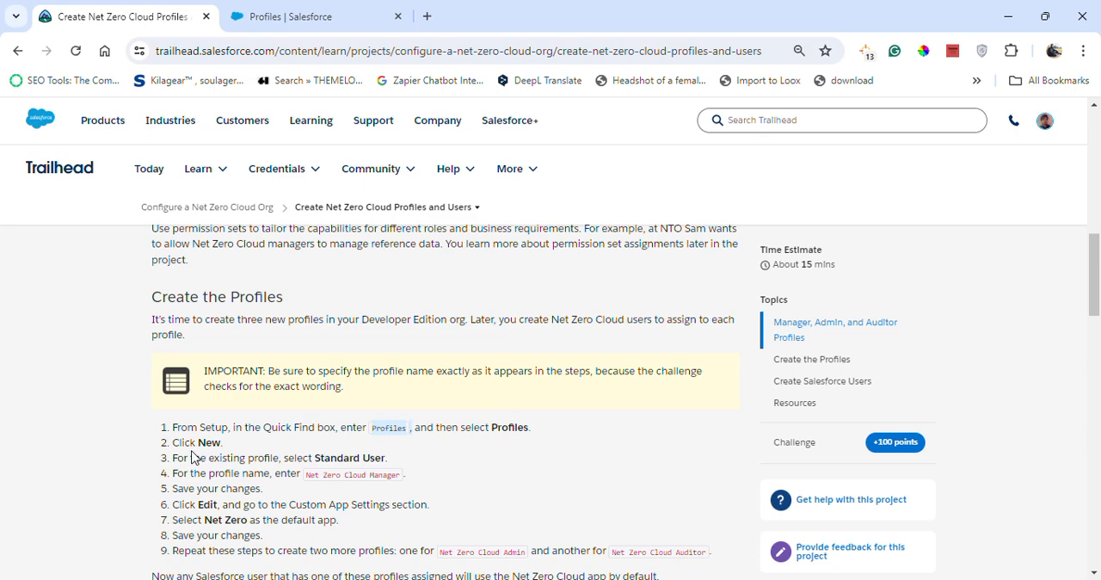
pyautogui.click(315, 16)
pyautogui.click(500, 341)
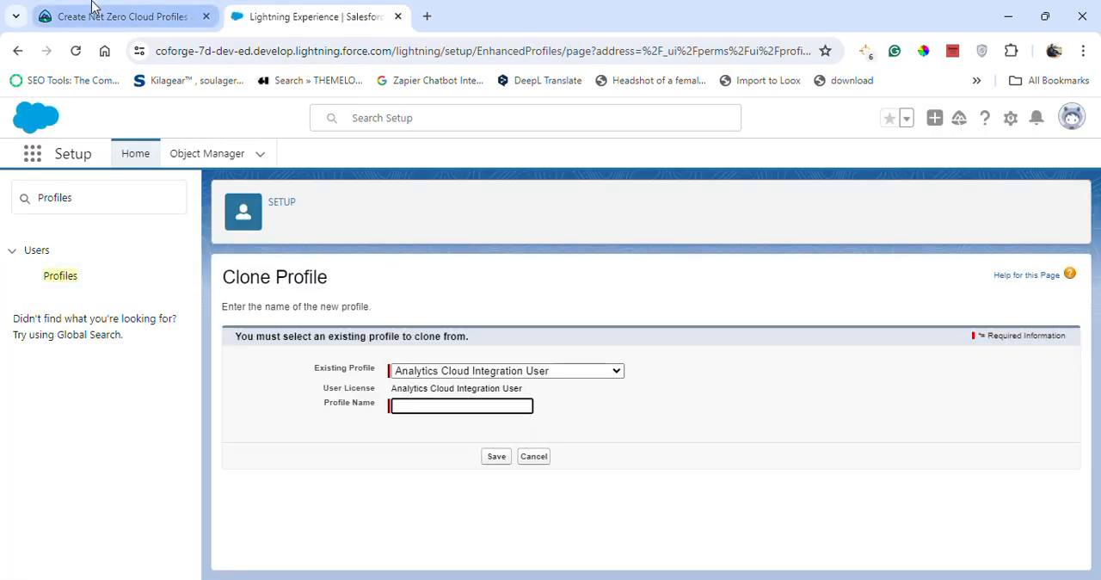
pyautogui.click(129, 16)
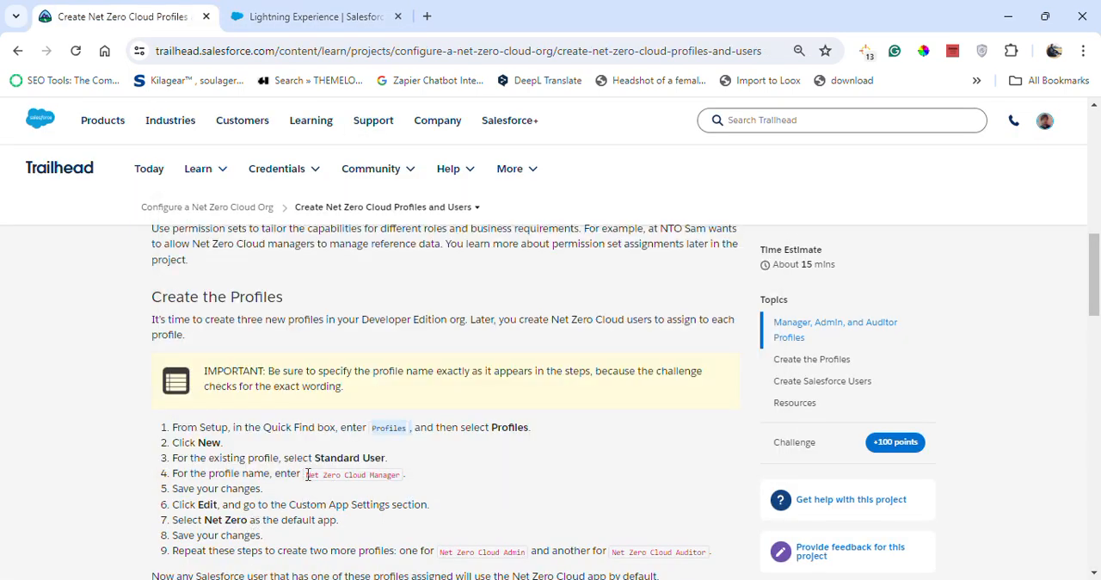
pyautogui.click(263, 17)
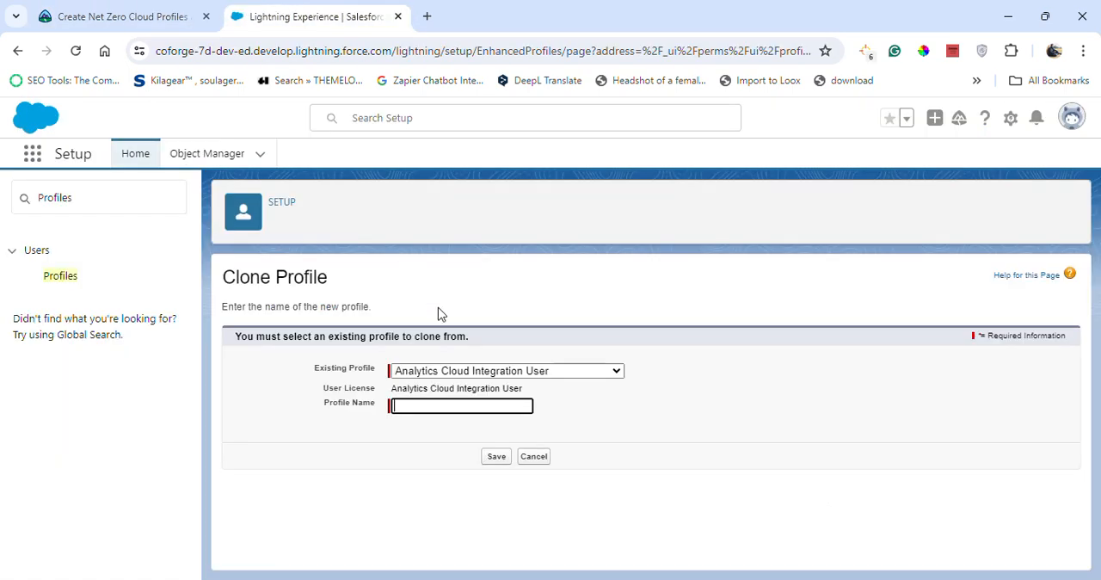
pyautogui.click(501, 372)
pyautogui.scroll(-10, 464, 140)
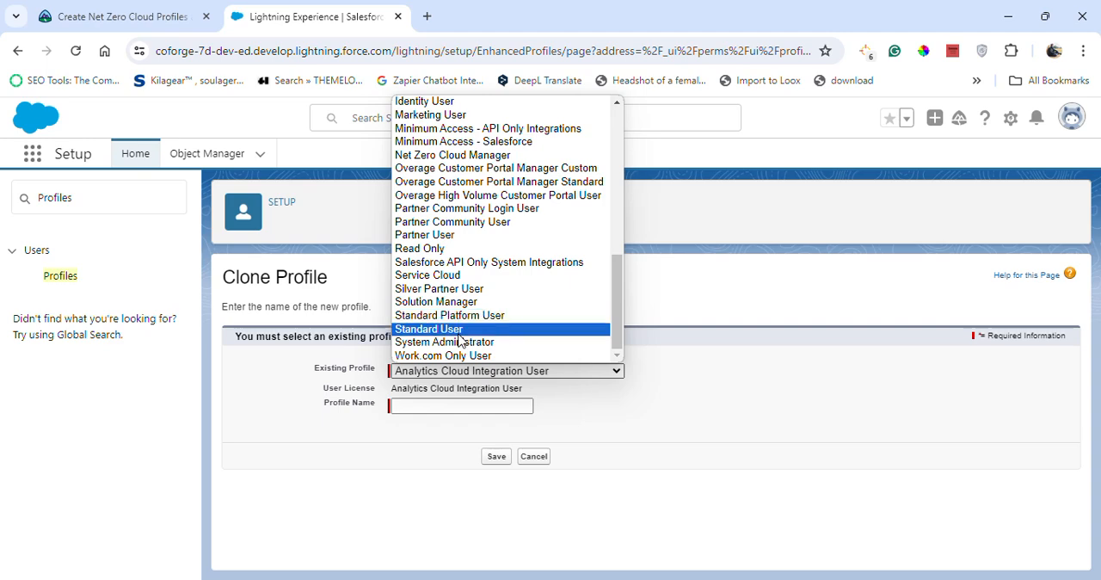
pyautogui.click(467, 329)
# Name the cloned profile Net Zero Cloud Manager, copied from the Trailhead instructions, and save it.
pyautogui.click(162, 11)
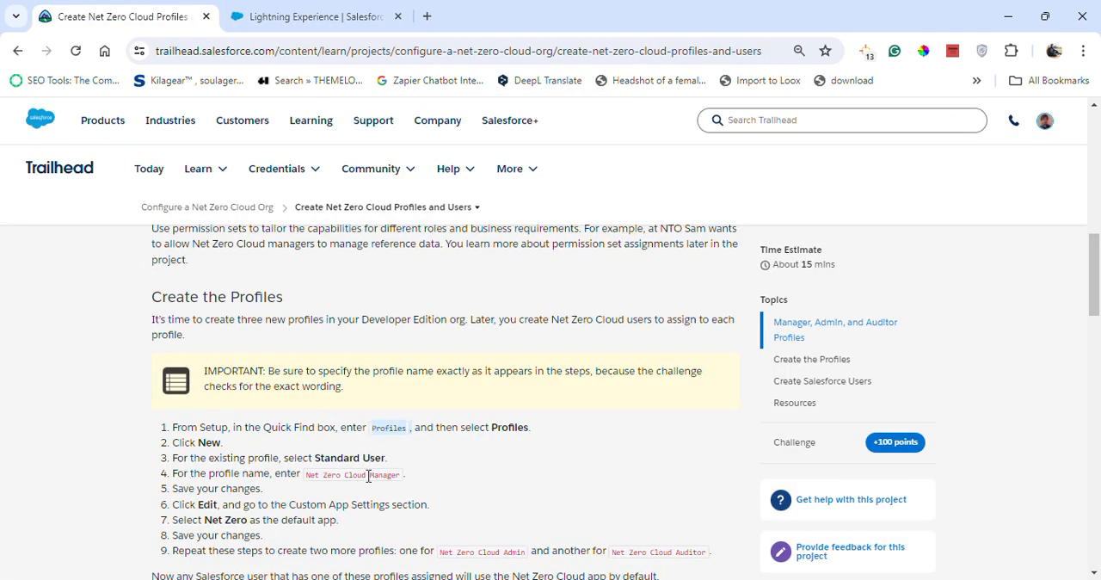
pyautogui.moveTo(307, 476); pyautogui.dragTo(402, 478)
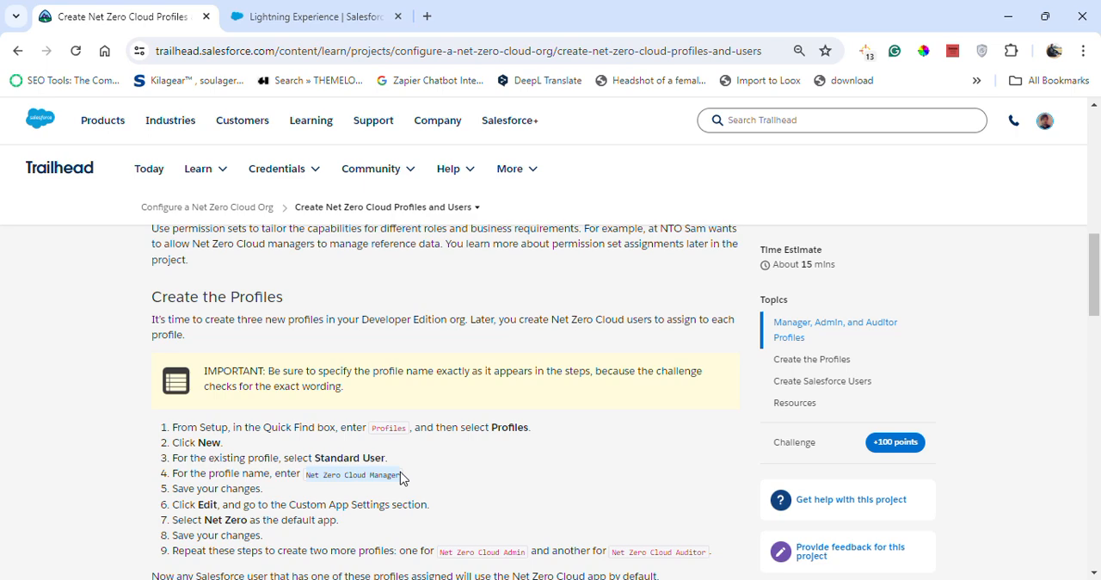
pyautogui.click(284, 15)
pyautogui.click(465, 406)
pyautogui.hotkey('ctrl', 'v')
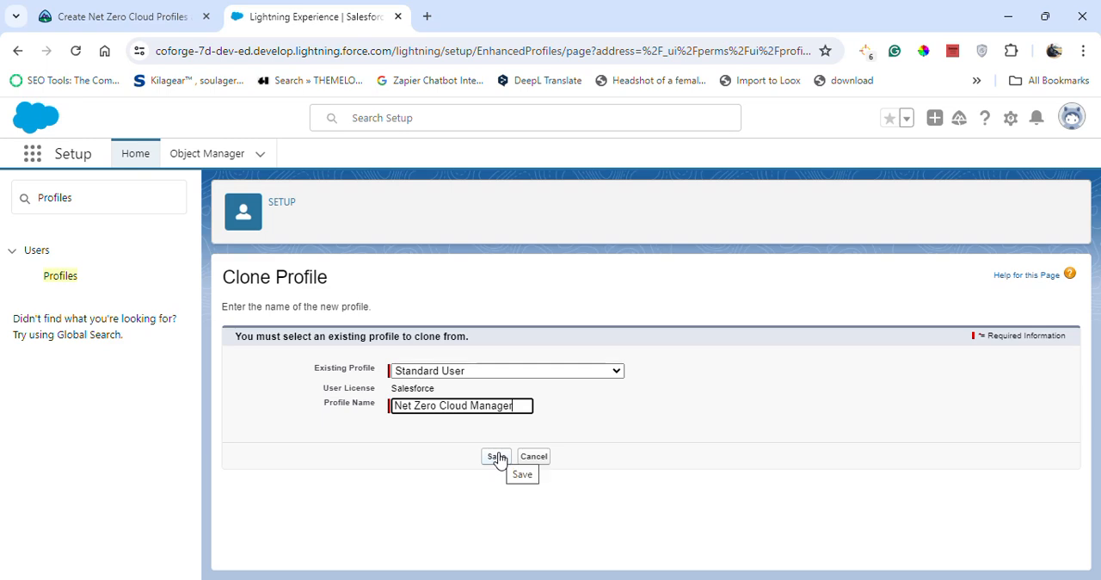
pyautogui.press('Return')
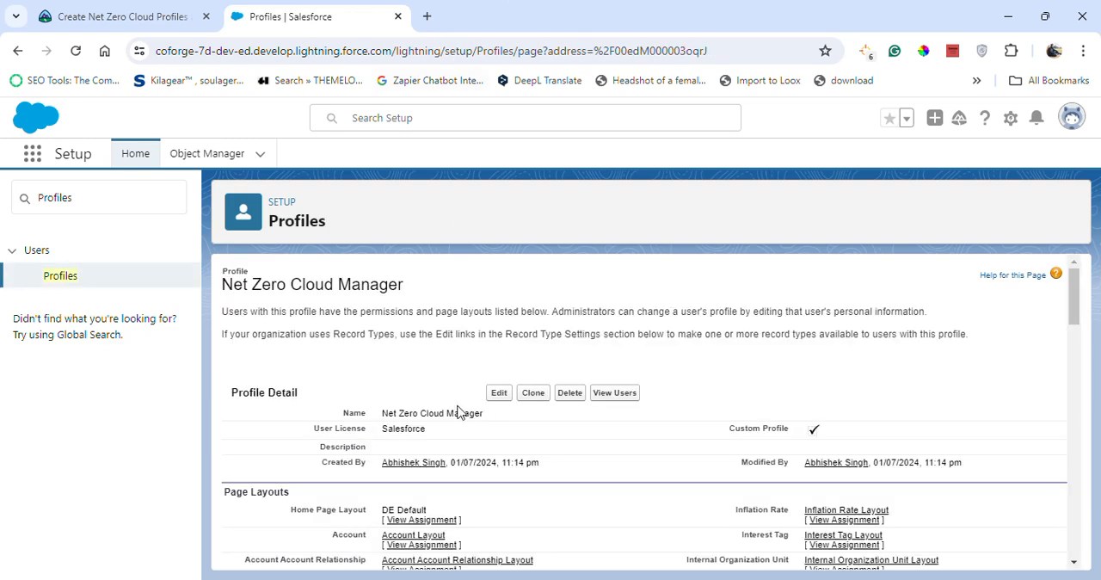
# Open the Net Zero Cloud Manager profile for editing and locate its Custom App Settings section.
pyautogui.click(74, 10)
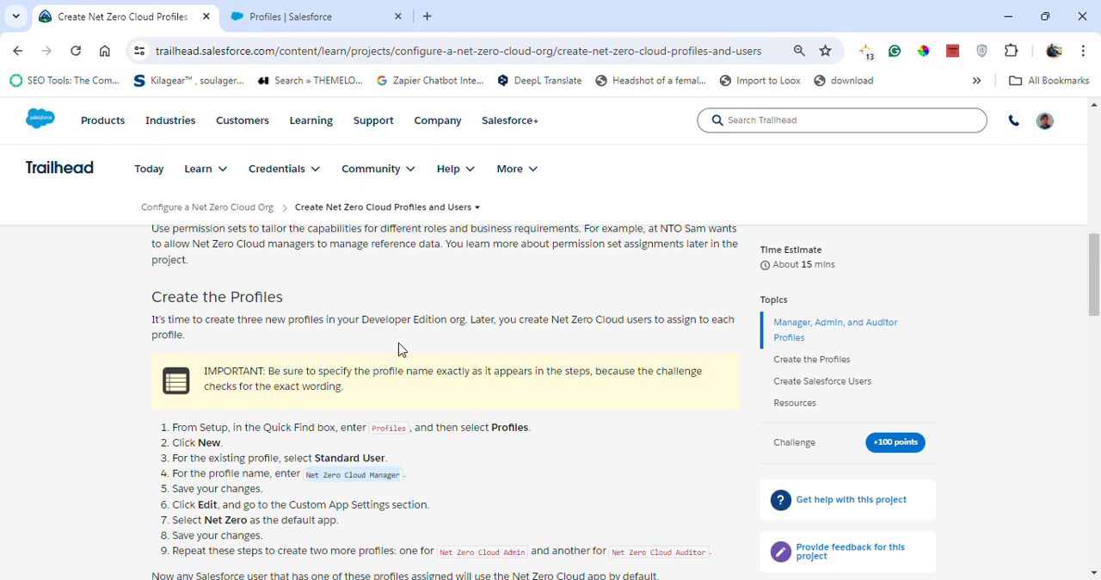
pyautogui.click(329, 11)
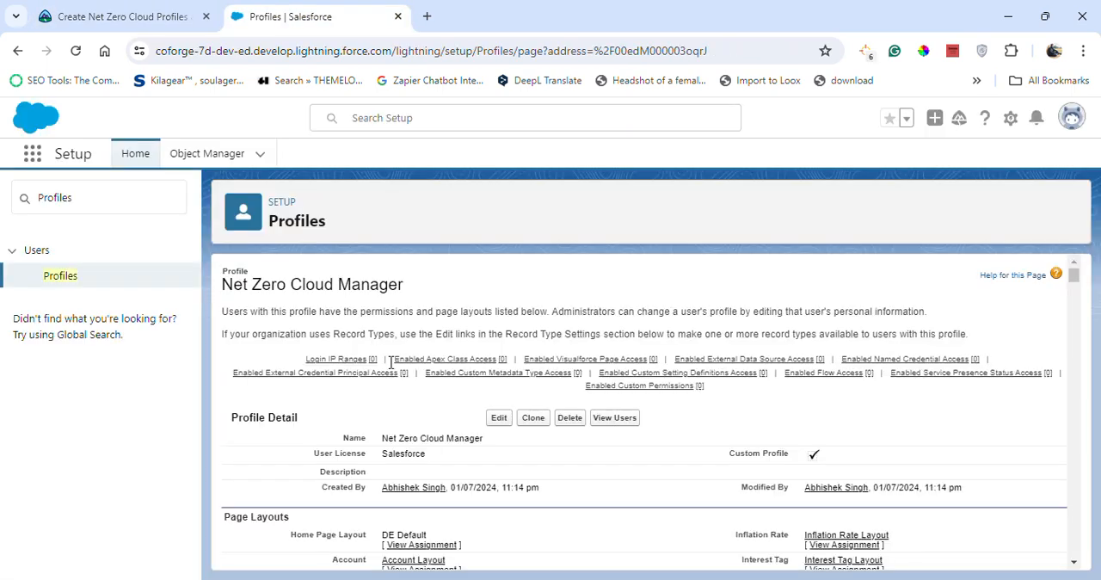
pyautogui.click(498, 419)
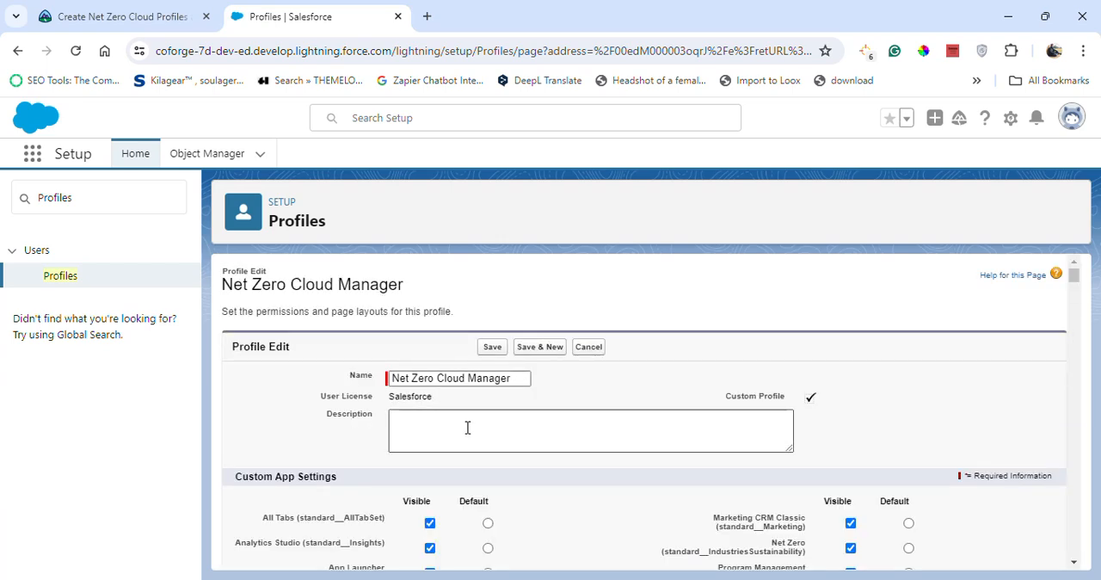
pyautogui.scroll(-2, 467, 427)
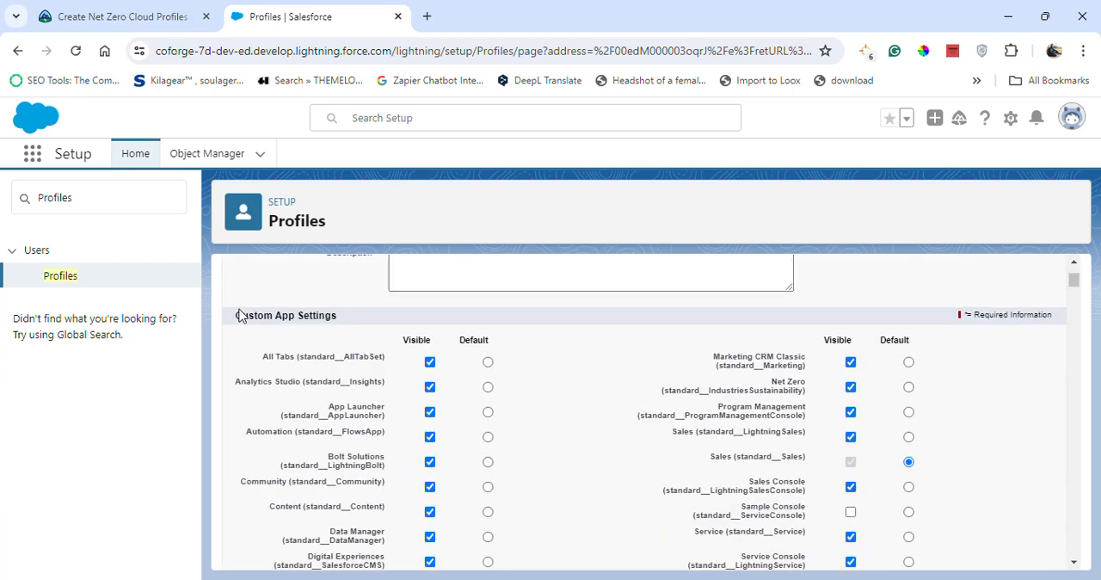
pyautogui.moveTo(238, 320); pyautogui.dragTo(347, 324)
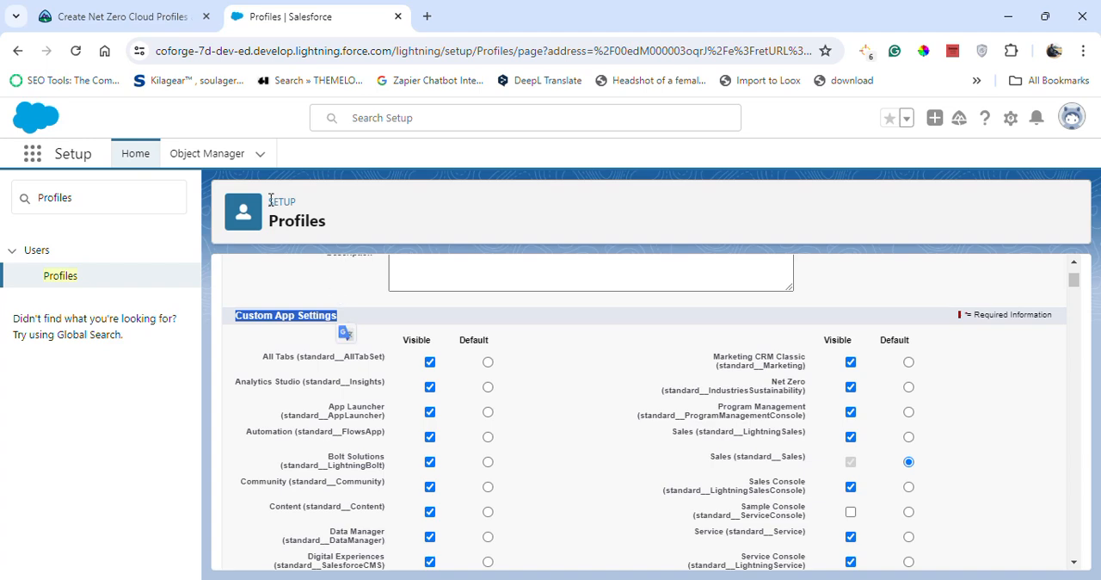
# Make Net Zero the default app for the Net Zero Cloud Manager profile and save the changes.
pyautogui.click(123, 15)
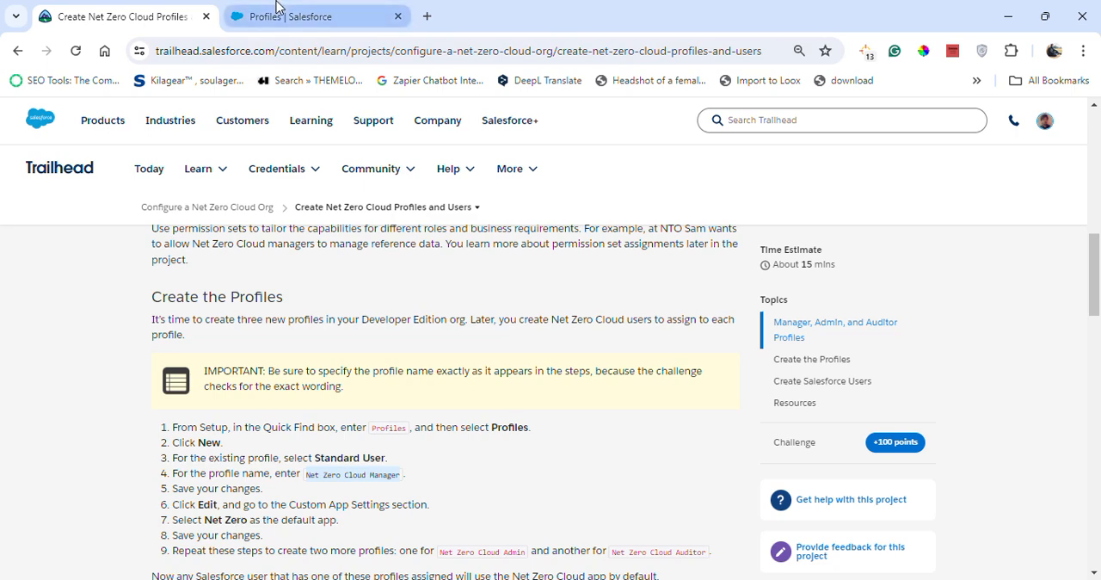
pyautogui.click(317, 12)
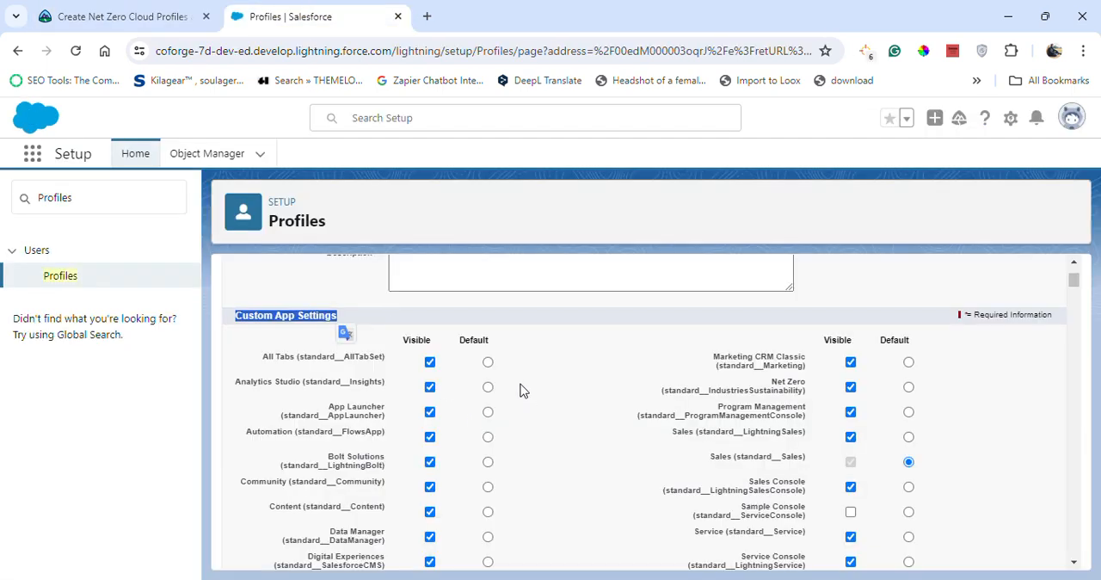
pyautogui.scroll(-1, 522, 395)
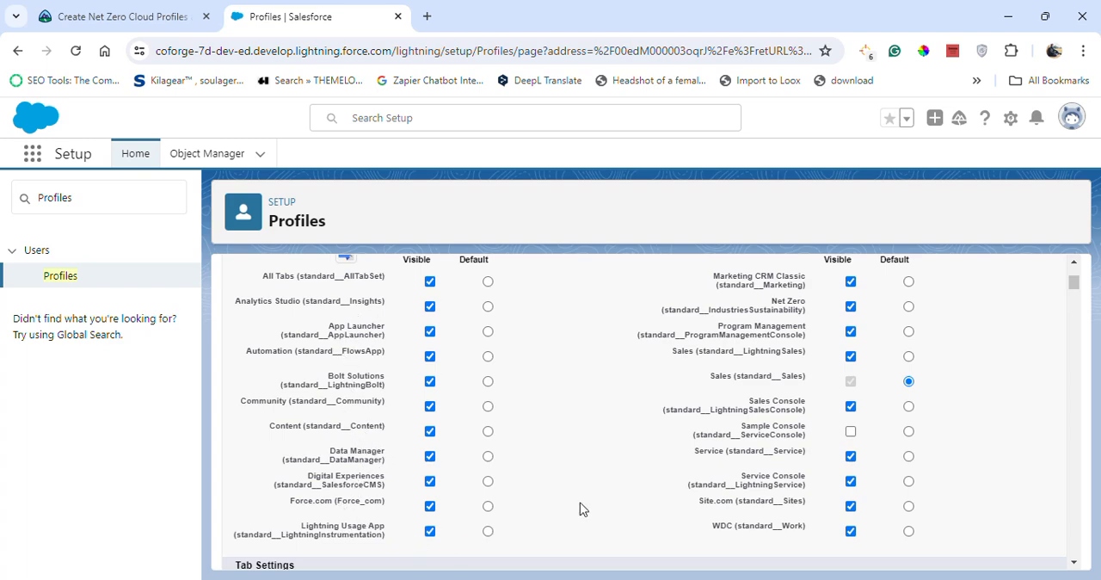
pyautogui.scroll(-1, 747, 413)
pyautogui.scroll(1, 760, 439)
pyautogui.click(909, 306)
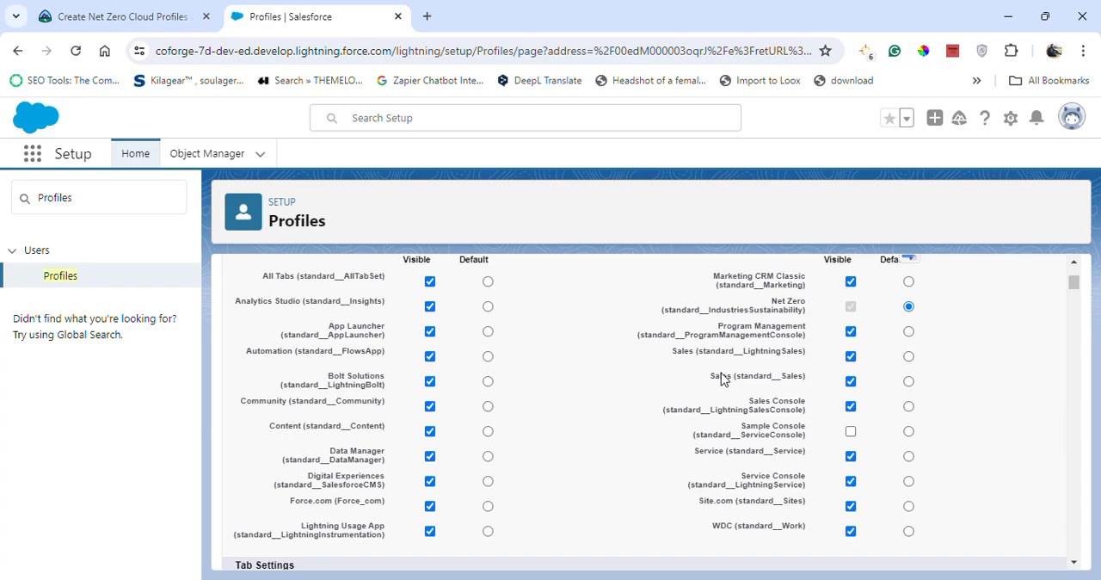
pyautogui.click(168, 16)
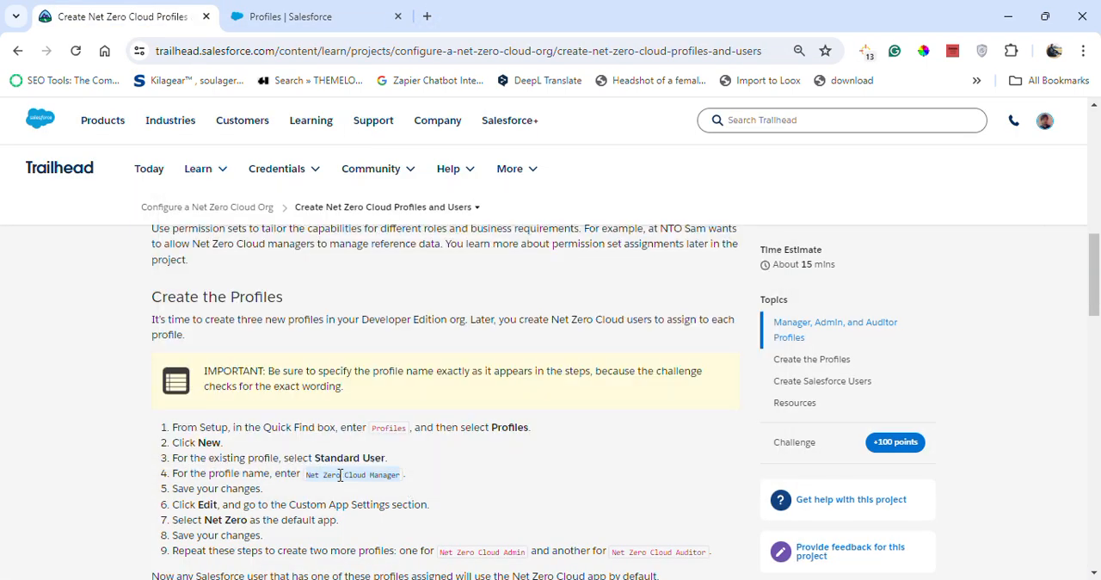
pyautogui.scroll(-2, 227, 449)
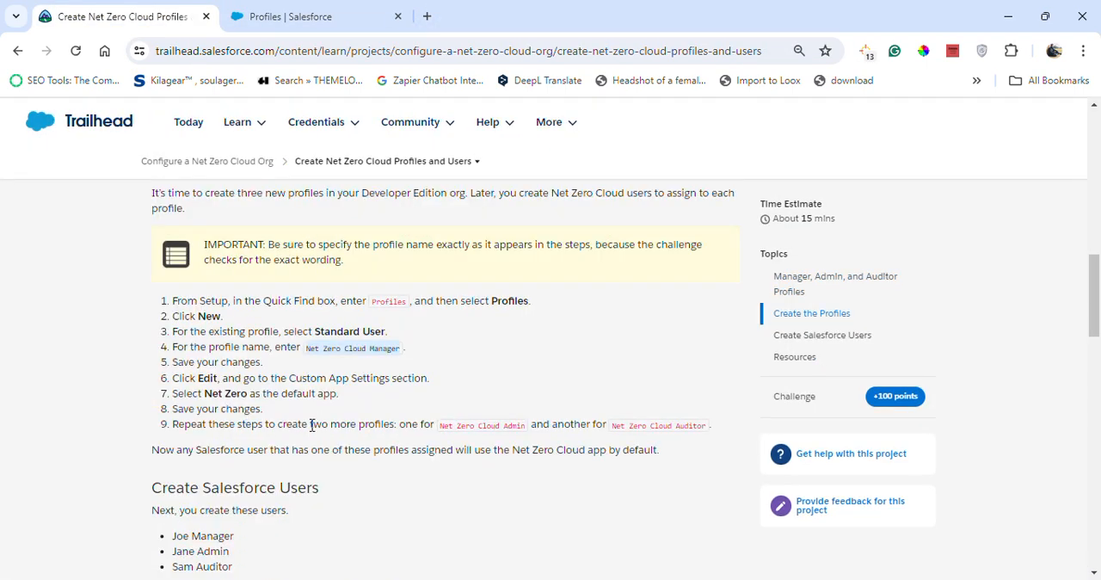
pyautogui.click(288, 17)
pyautogui.scroll(3, 602, 447)
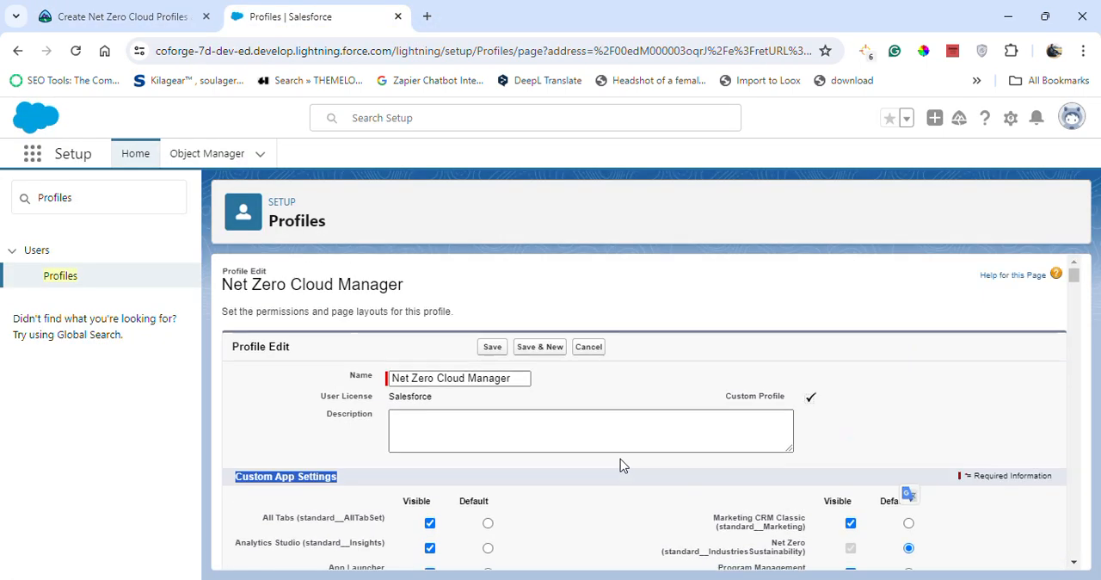
pyautogui.click(492, 346)
# Copy the profile name Net Zero Cloud Admin from the Trailhead instructions and start a new profile in Salesforce Setup.
pyautogui.click(135, 17)
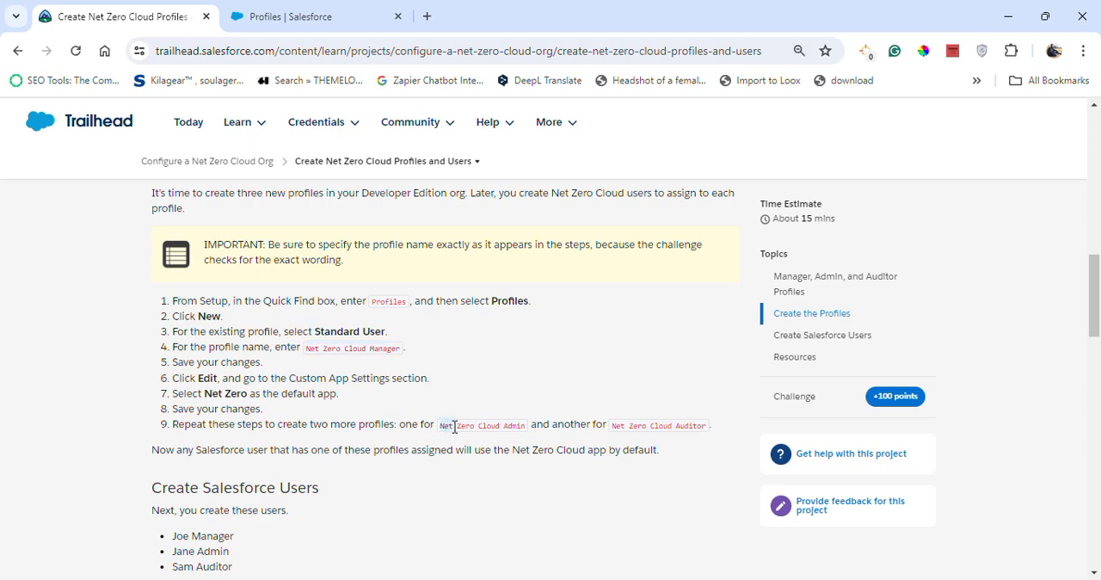
pyautogui.moveTo(484, 427); pyautogui.dragTo(524, 428)
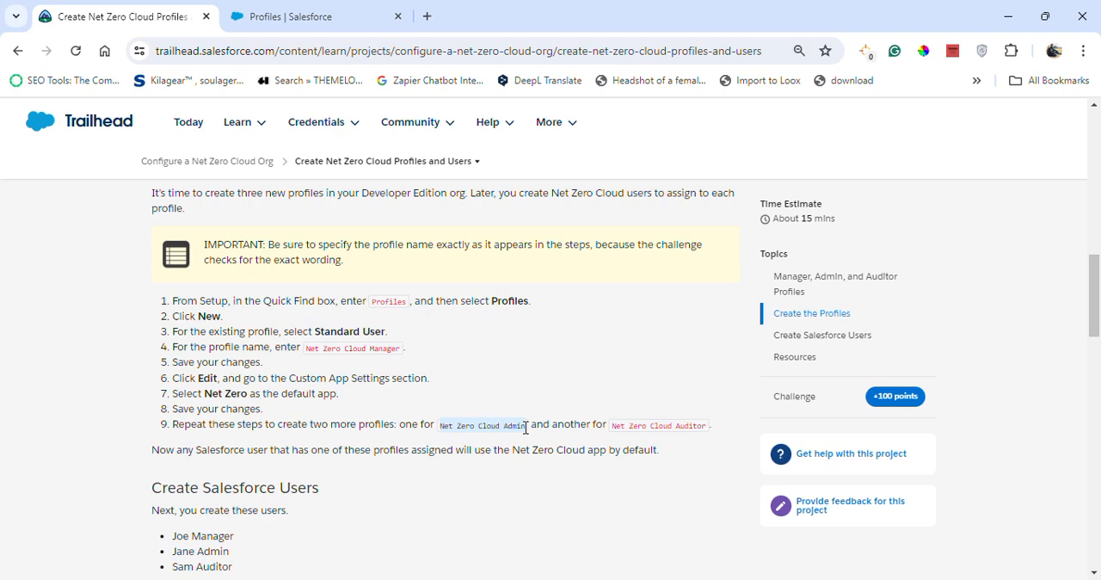
pyautogui.click(339, 13)
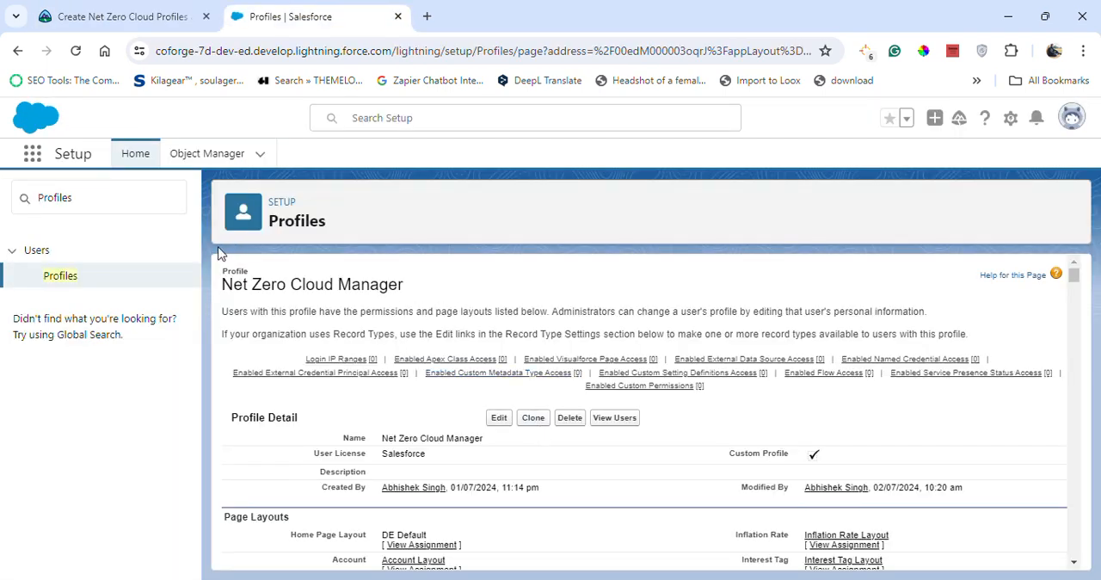
pyautogui.click(69, 280)
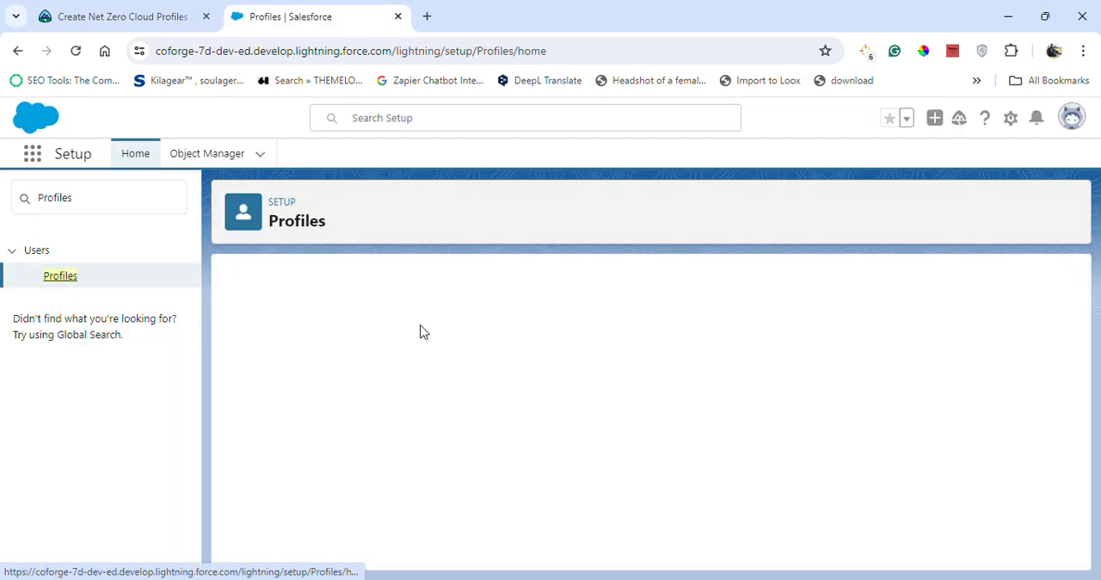
pyautogui.click(491, 344)
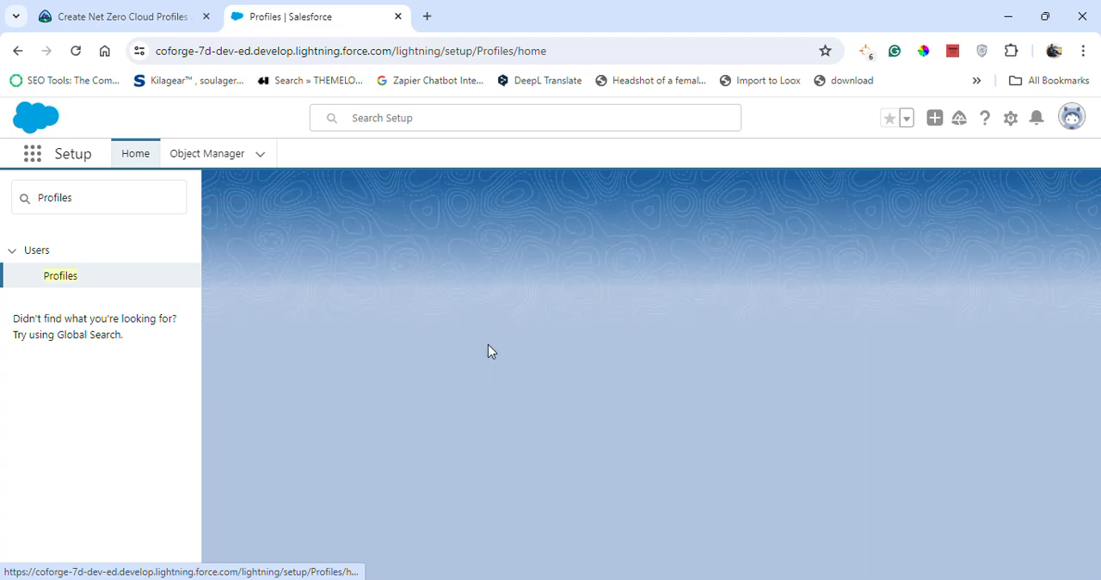
# Clone the Standard User profile under the copied name Net Zero Cloud Admin and save it.
pyautogui.click(129, 13)
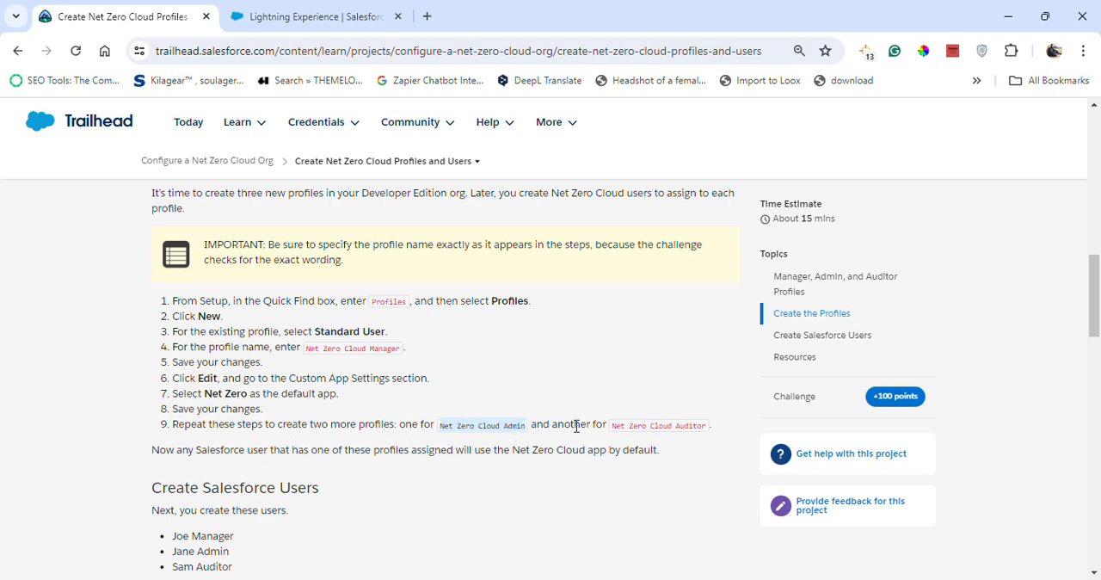
pyautogui.click(287, 12)
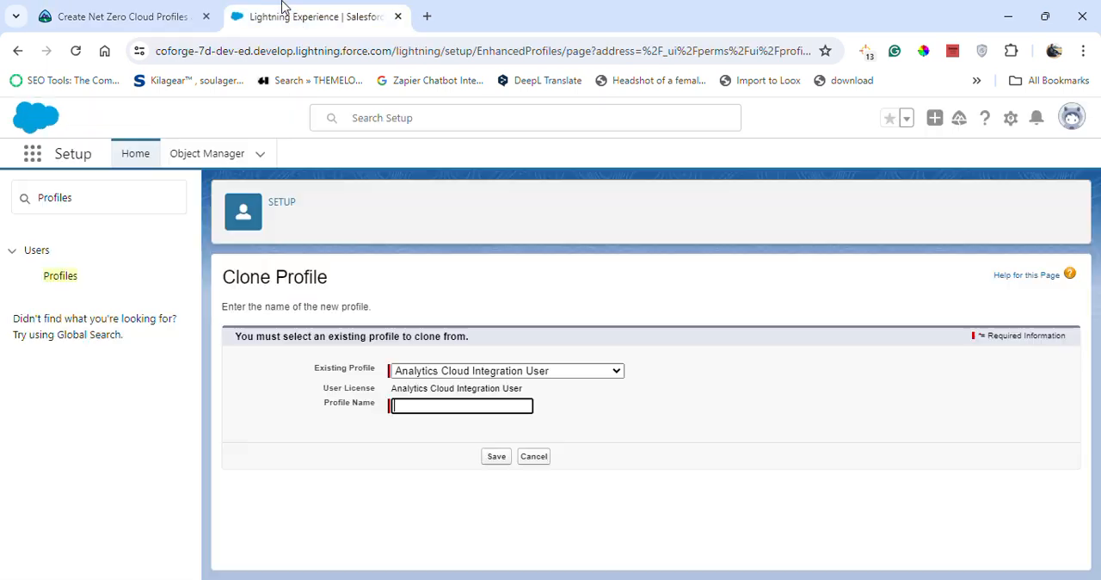
pyautogui.click(558, 370)
pyautogui.scroll(-8, 482, 310)
pyautogui.click(447, 329)
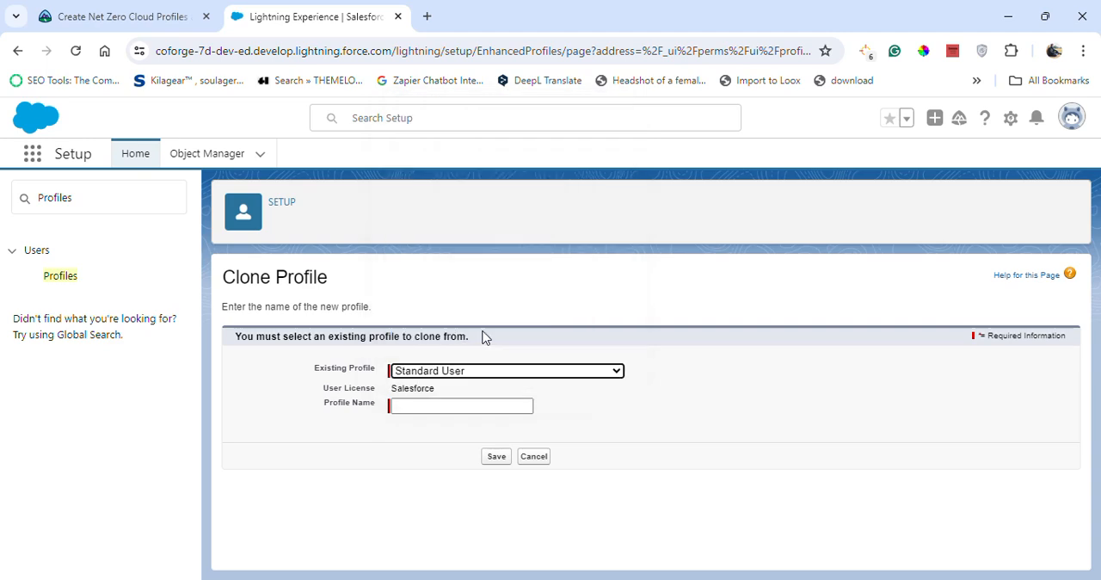
pyautogui.click(429, 401)
pyautogui.write('Net Zero Cloud Admin')
pyautogui.click(497, 456)
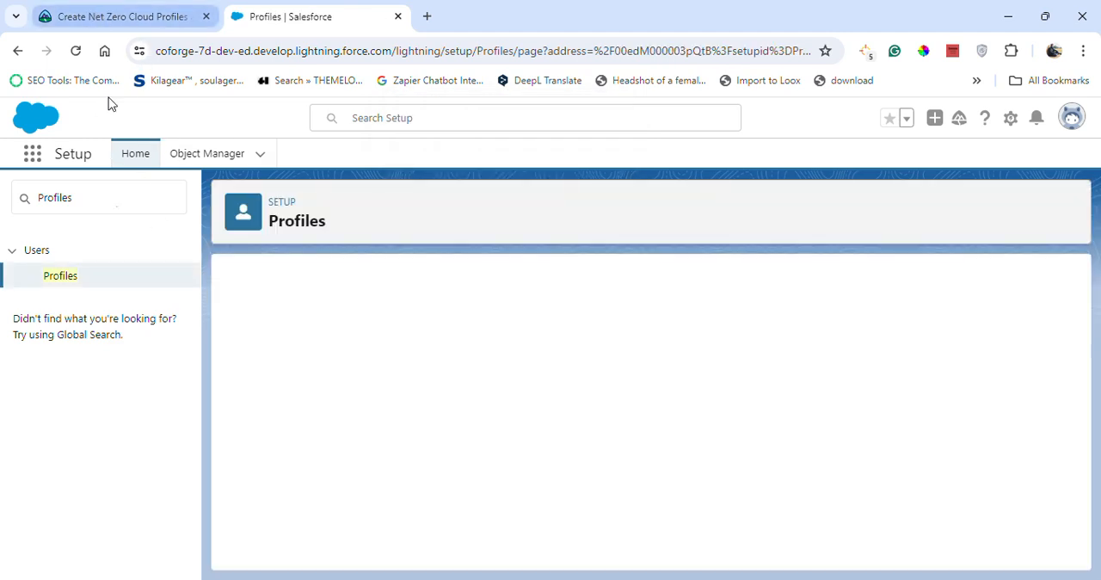
# Return to the profile list and start another new profile with Standard User as the existing profile.
pyautogui.click(67, 279)
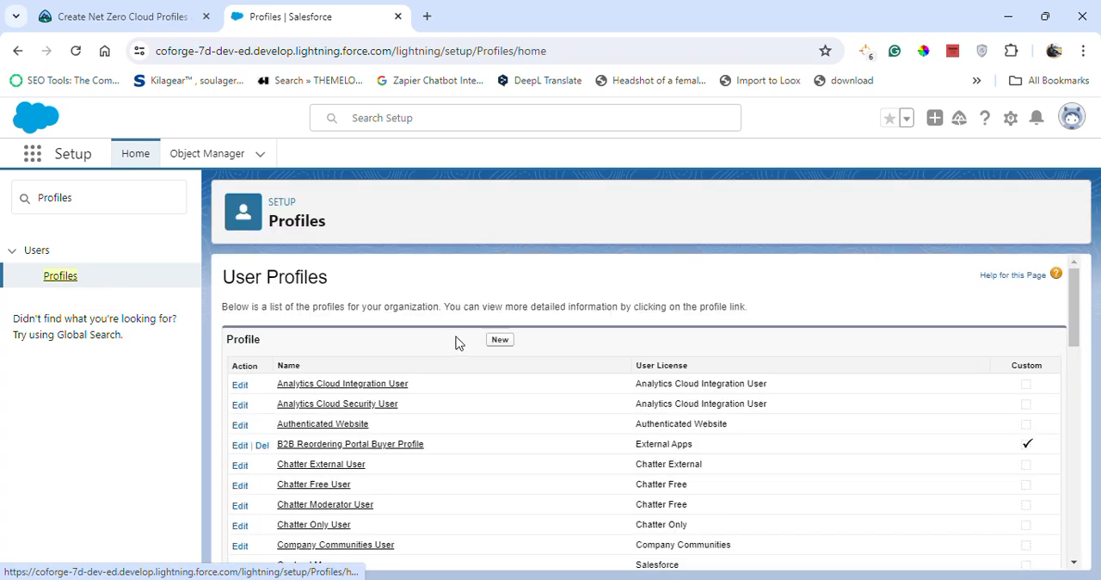
pyautogui.click(498, 343)
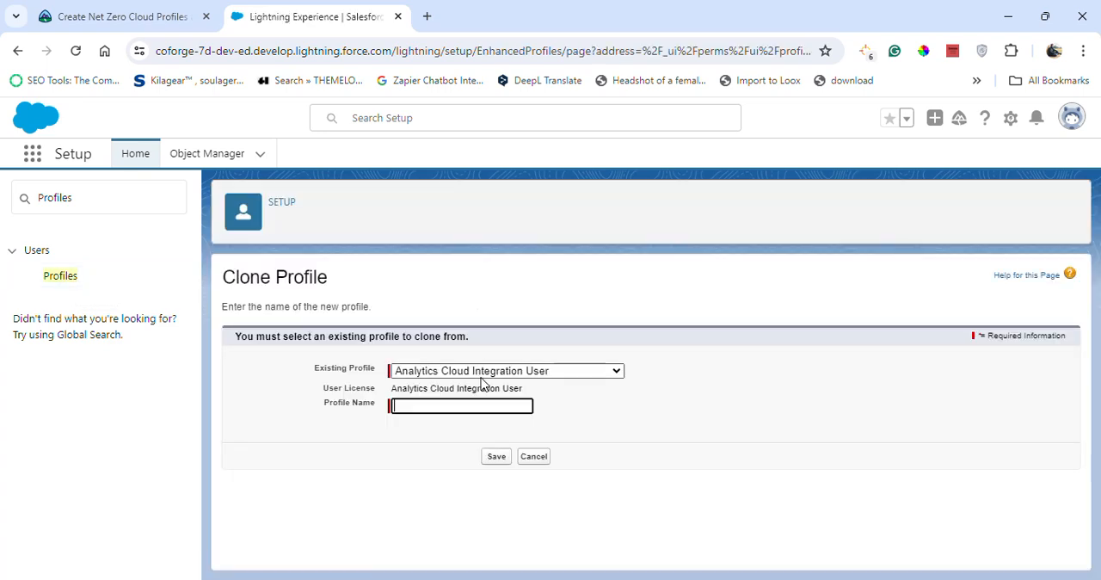
pyautogui.click(482, 376)
pyautogui.scroll(-10, 443, 314)
pyautogui.click(437, 330)
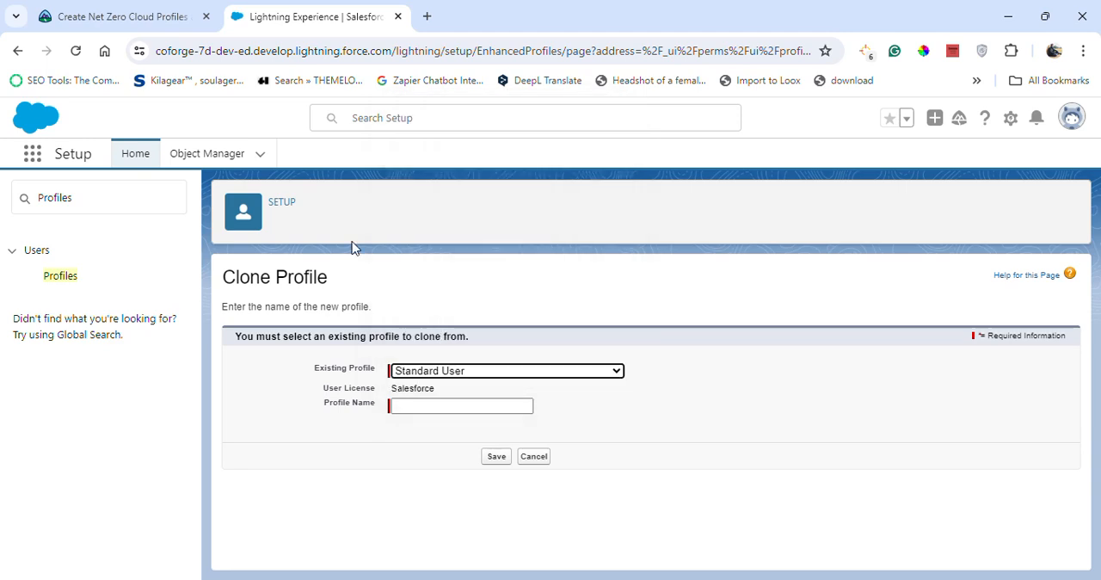
# Name the cloned profile Net Zero Cloud Auditor, copied from the Trailhead instructions, and save it.
pyautogui.click(160, 10)
pyautogui.moveTo(611, 427); pyautogui.dragTo(690, 428)
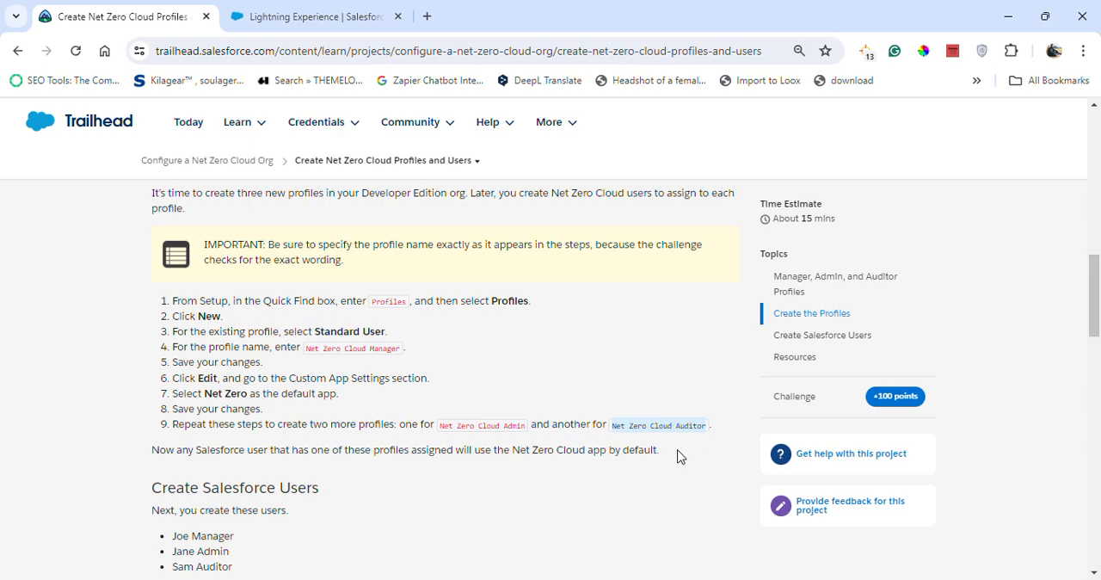
pyautogui.click(287, 16)
pyautogui.click(465, 402)
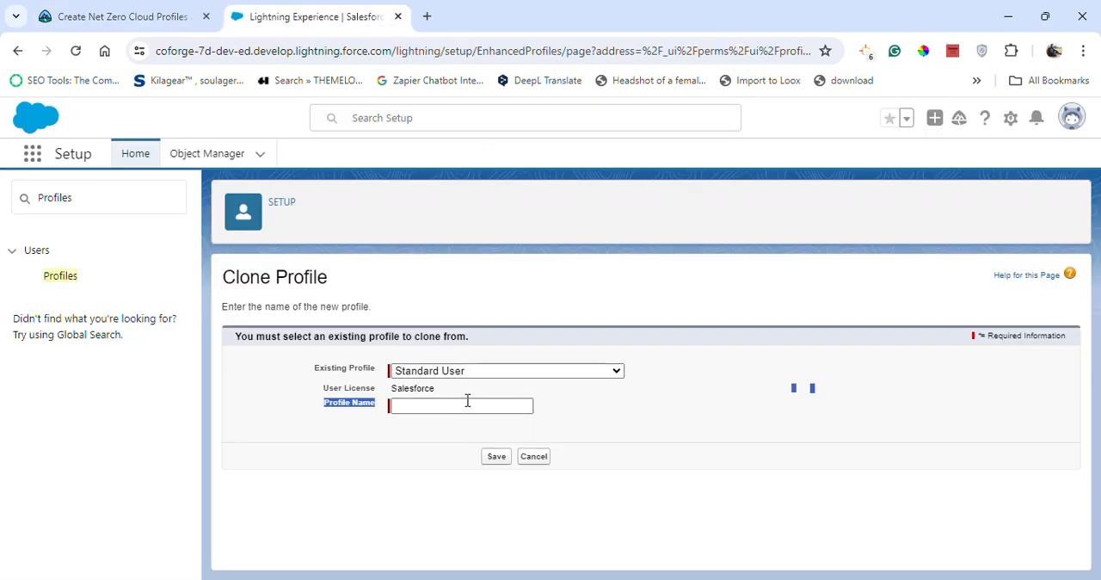
pyautogui.write('Net Zero Cloud Auditor')
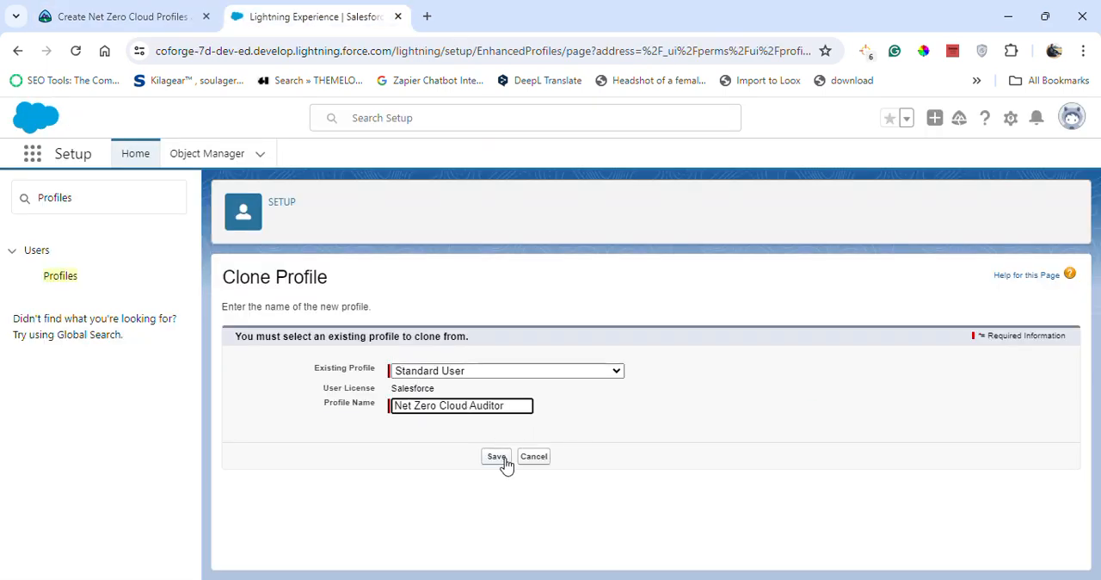
pyautogui.click(387, 414)
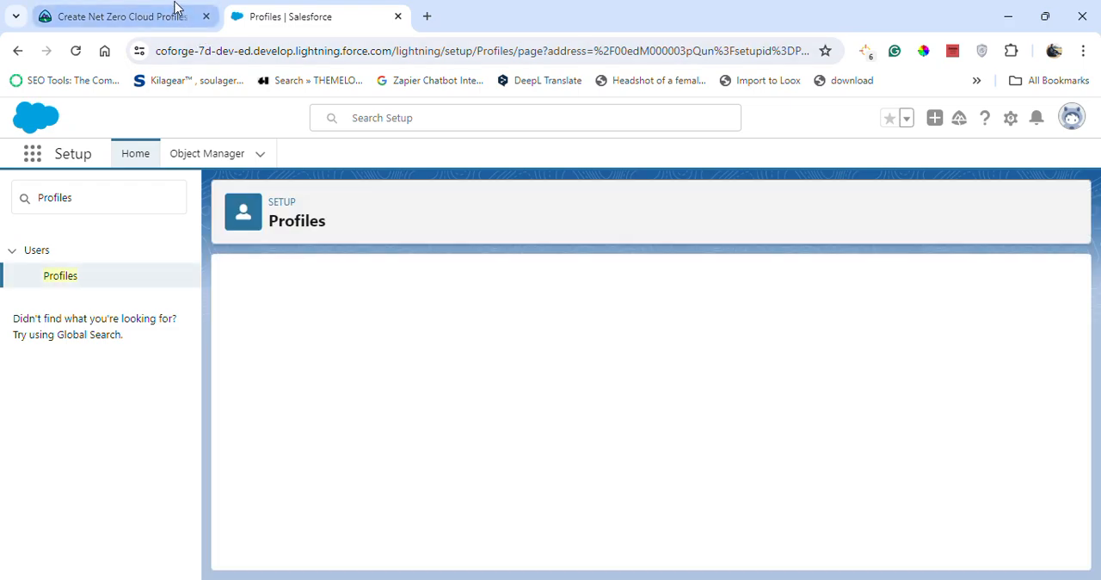
# Review the Trailhead instructions for creating the Salesforce users, comparing them with the profiles page in Setup.
pyautogui.click(175, 12)
pyautogui.scroll(-2, 289, 440)
pyautogui.scroll(-6, 289, 444)
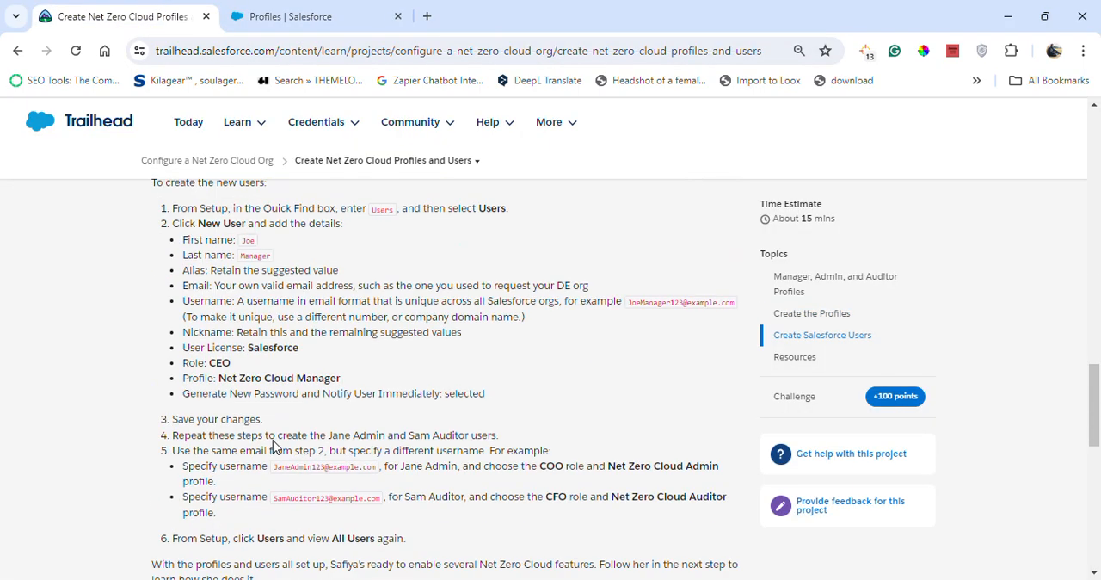
pyautogui.scroll(1, 178, 213)
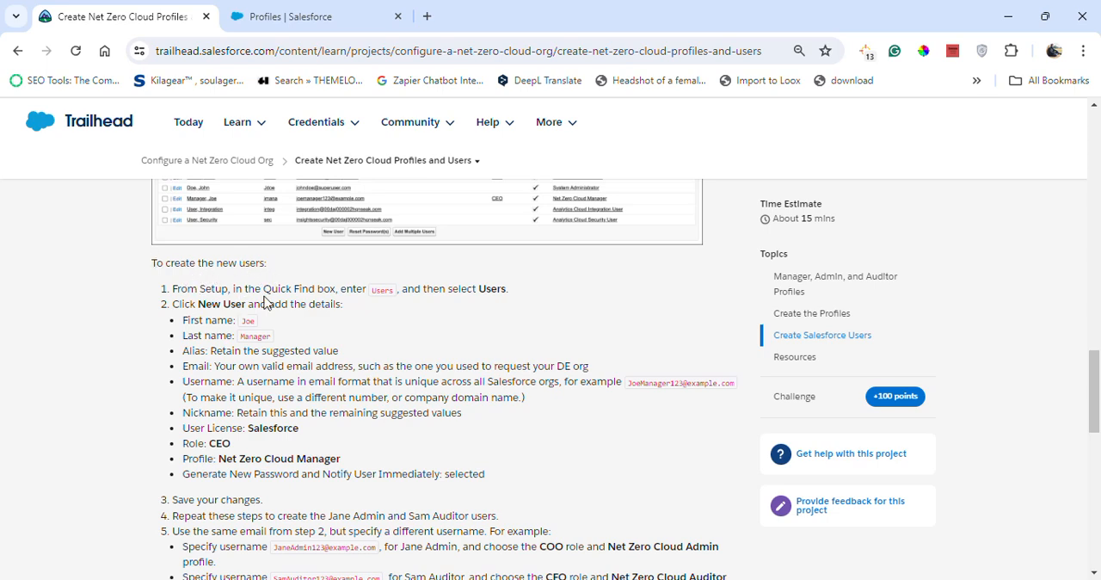
pyautogui.click(258, 17)
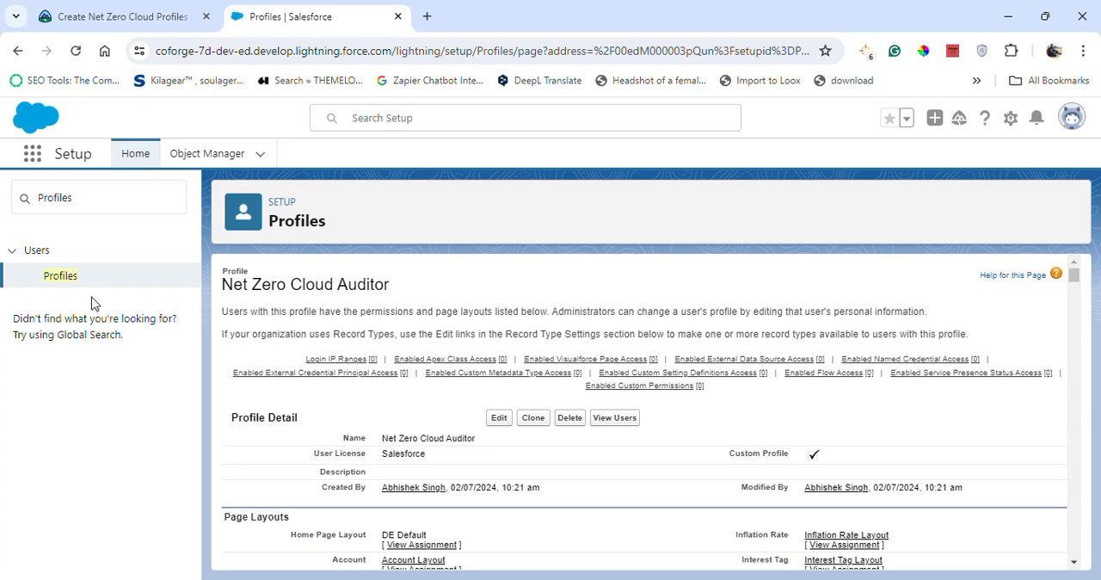
pyautogui.click(64, 278)
pyautogui.click(65, 11)
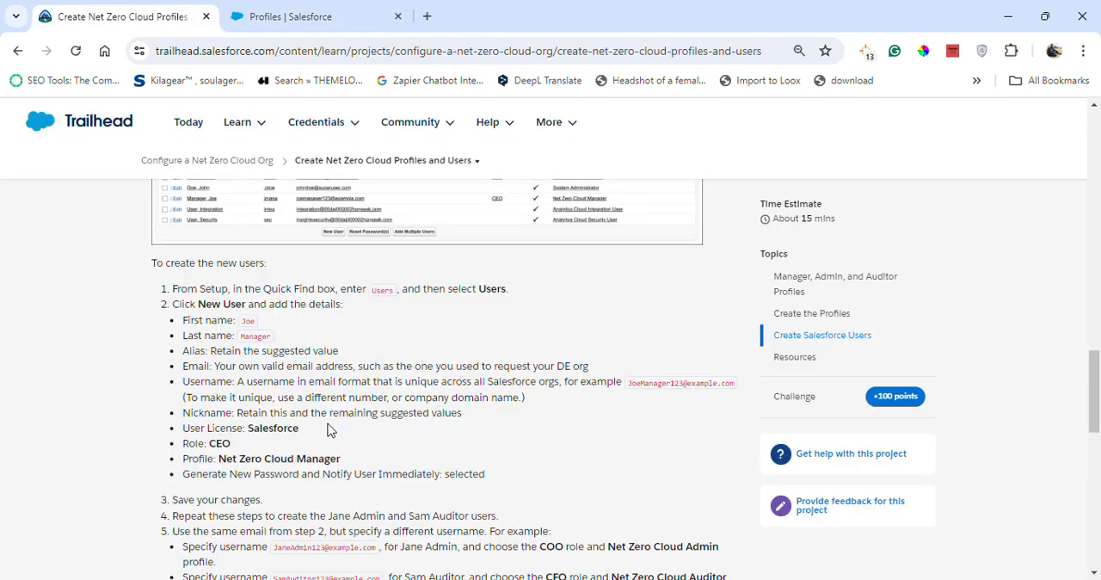
pyautogui.click(258, 8)
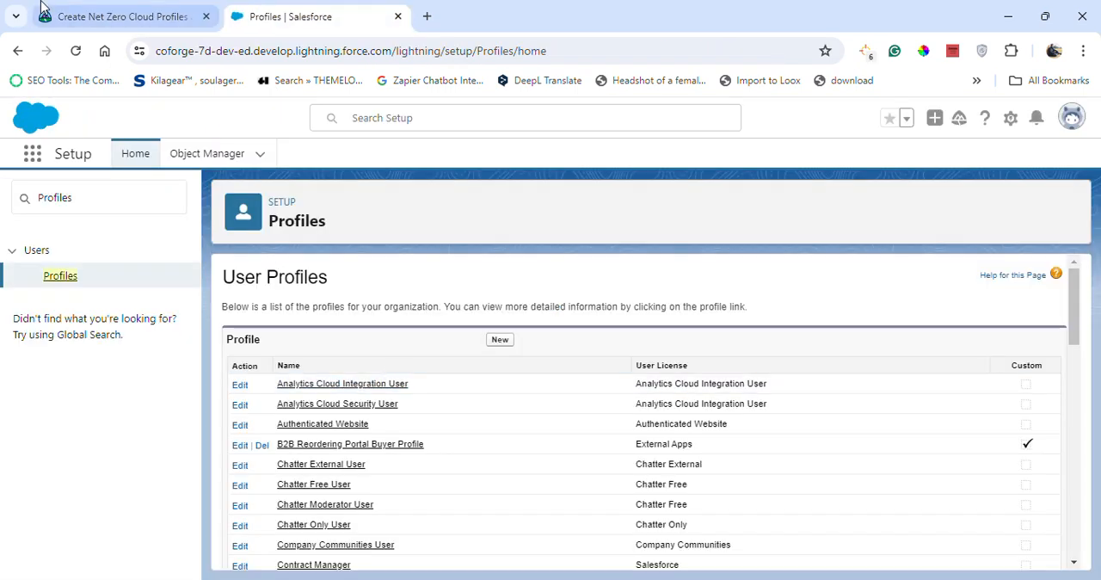
# Copy the search term Users from the Trailhead instructions and search Salesforce Setup for it.
pyautogui.click(112, 17)
pyautogui.moveTo(373, 293); pyautogui.dragTo(393, 292)
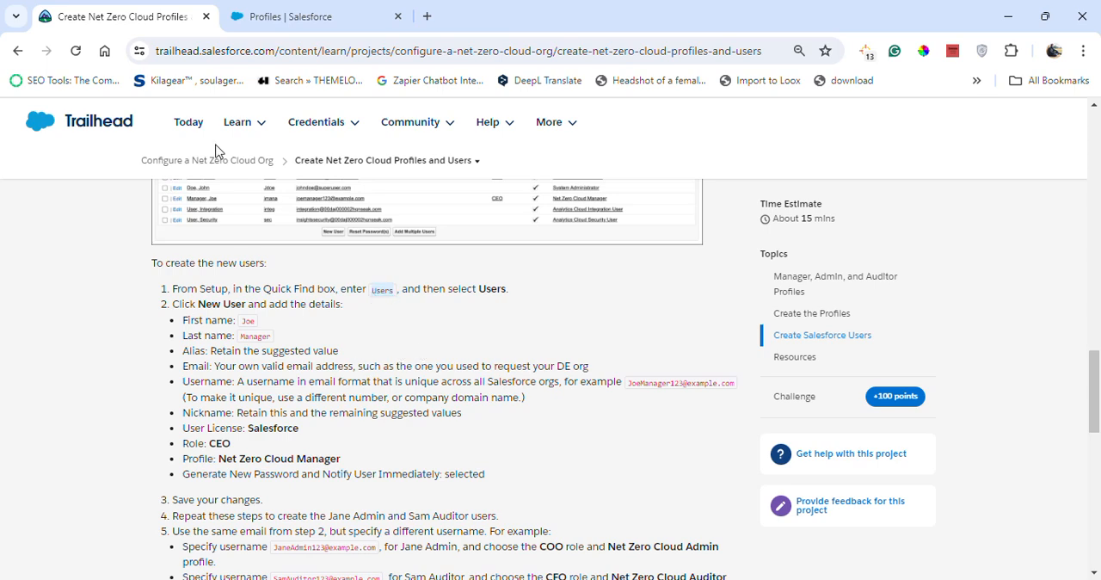
pyautogui.click(250, 10)
pyautogui.click(74, 204)
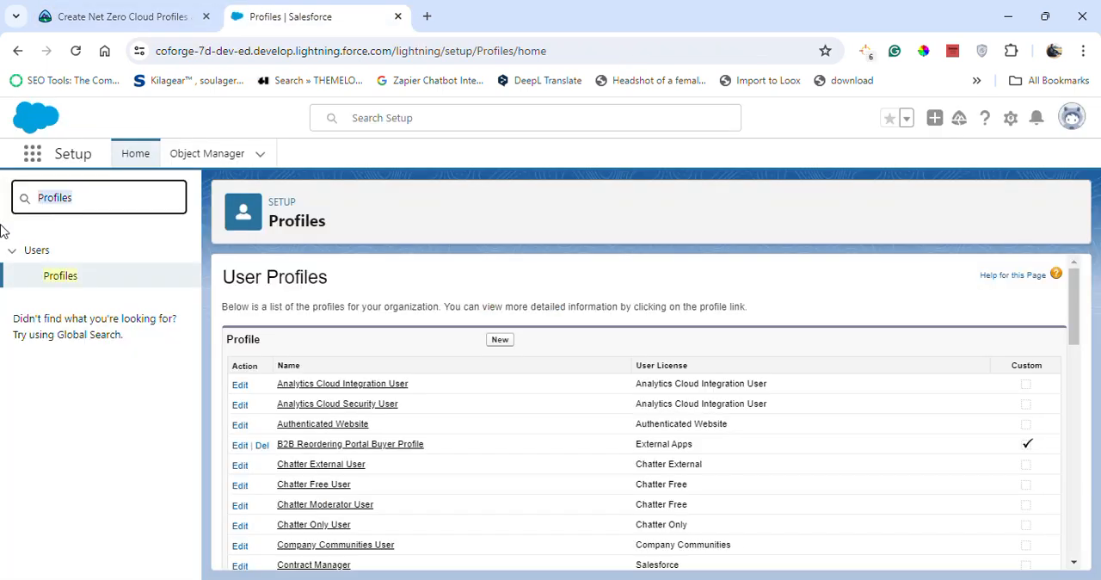
pyautogui.click(93, 197)
pyautogui.doubleClick(93, 198)
pyautogui.write('Users')
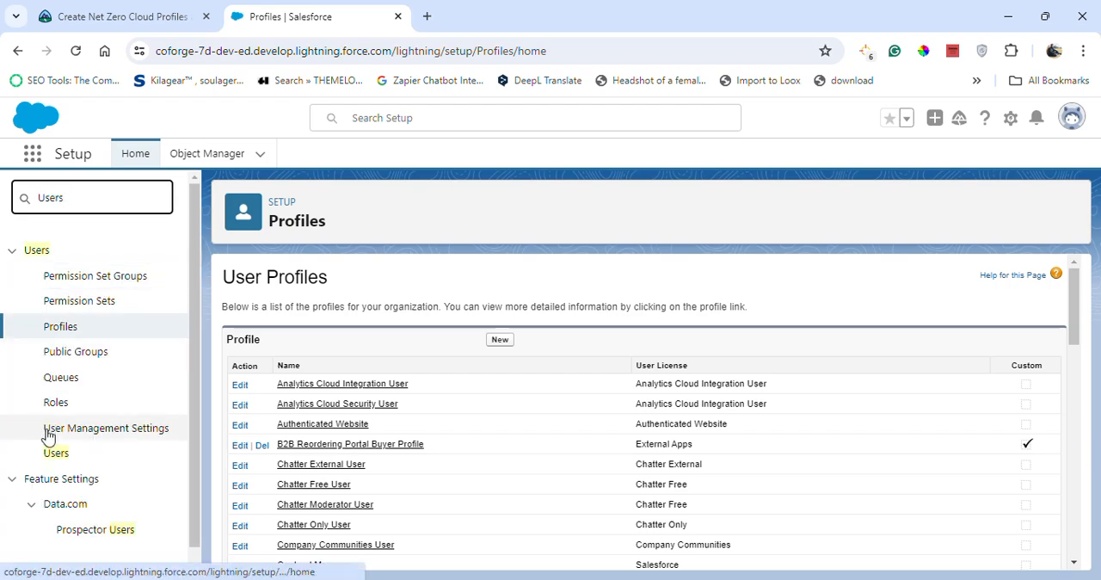
pyautogui.click(86, 7)
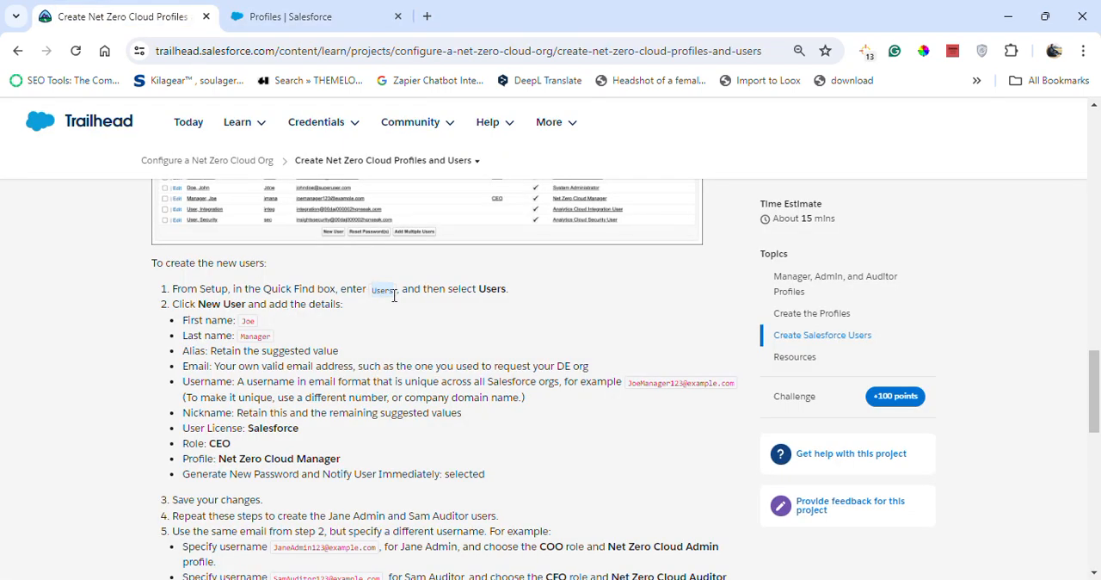
pyautogui.click(293, 14)
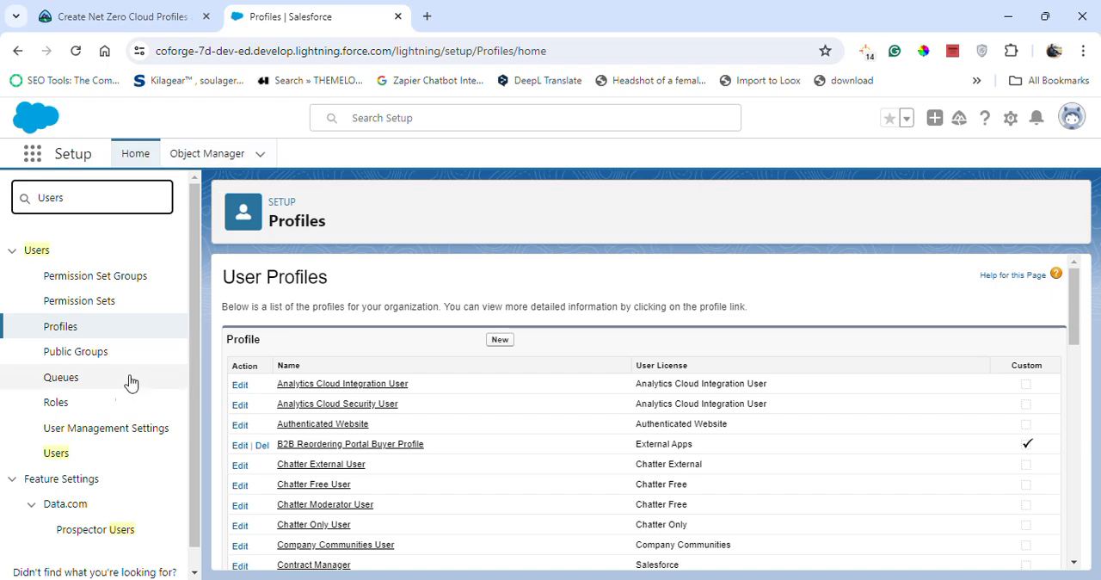
pyautogui.click(497, 342)
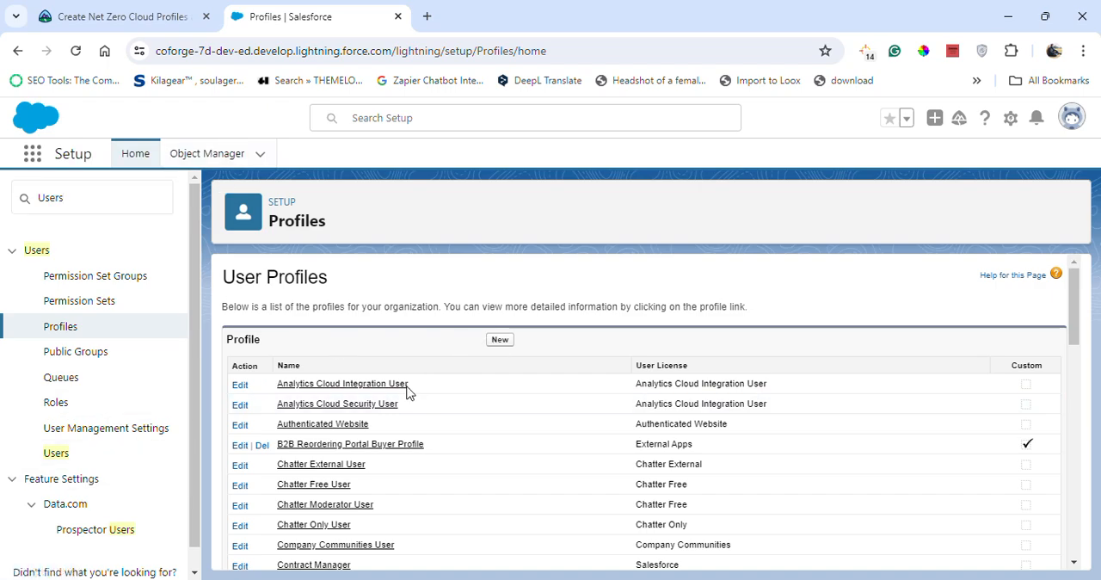
pyautogui.click(193, 8)
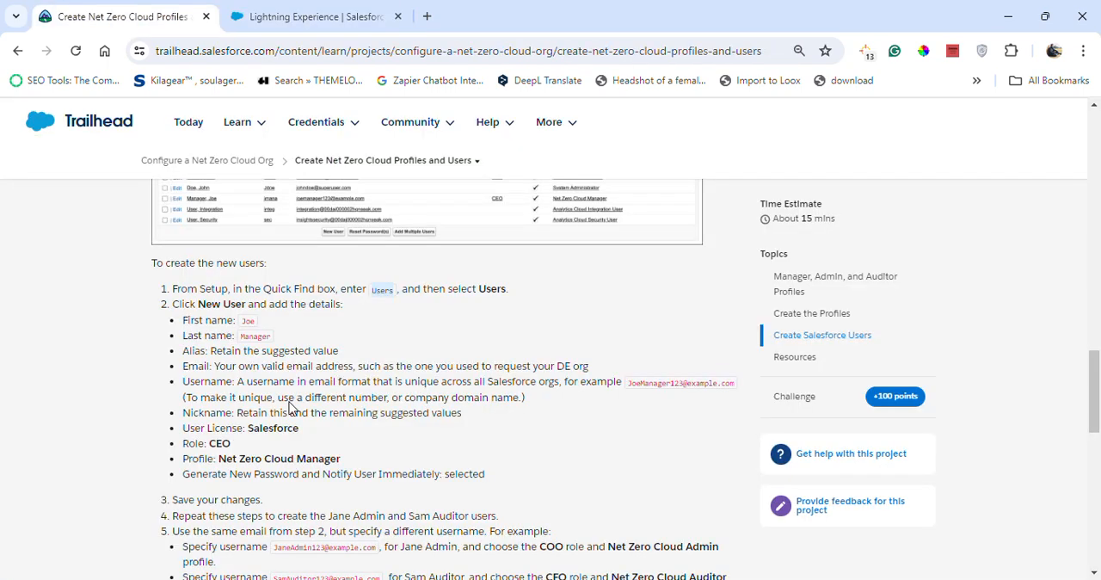
pyautogui.click(314, 16)
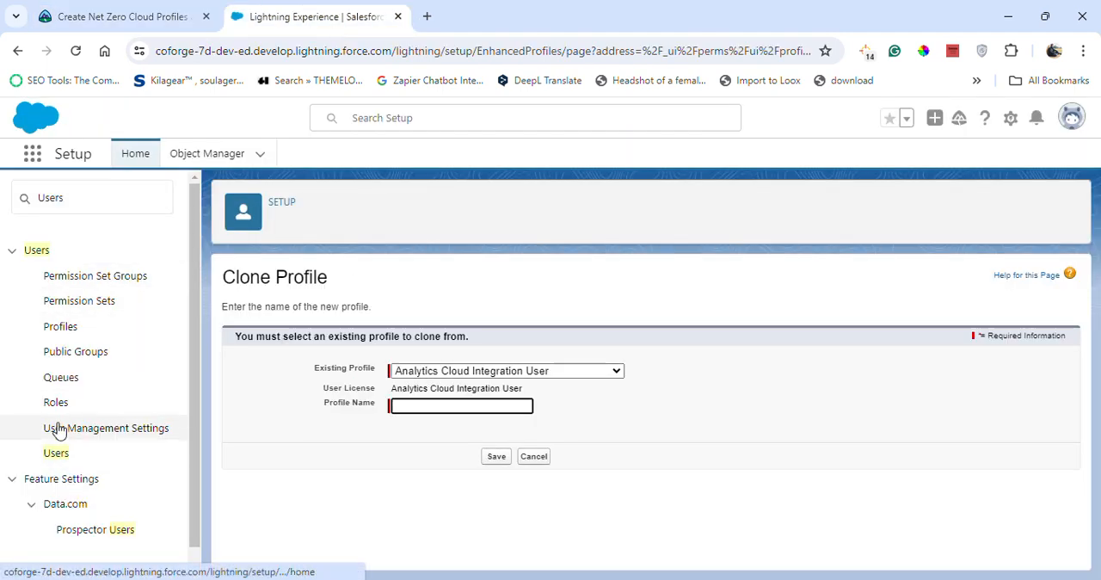
# Start a new user from the Users setup page and fill in the first name copied from the Trailhead instructions.
pyautogui.click(56, 453)
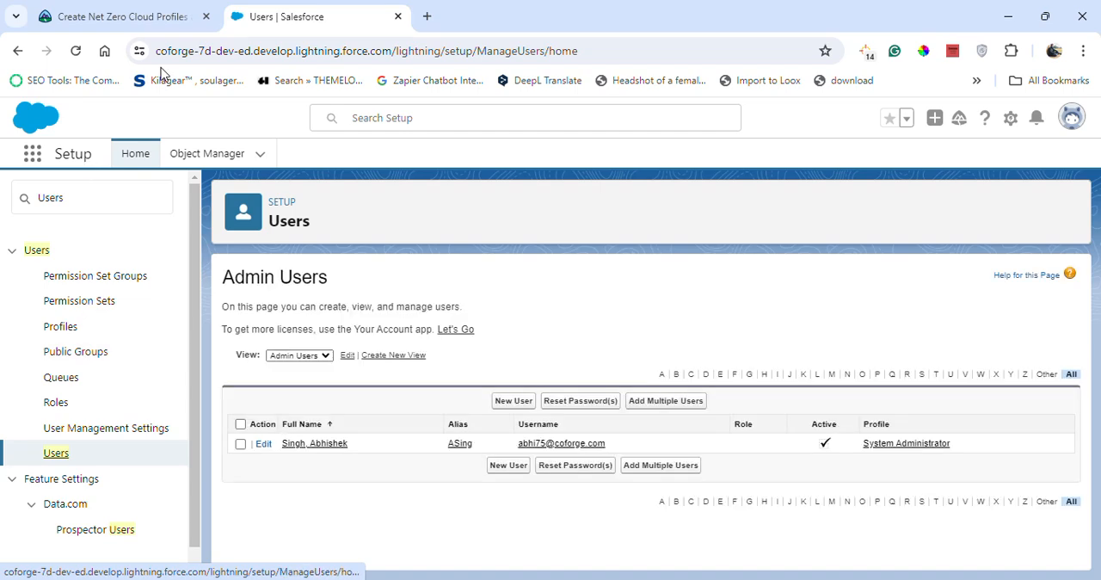
pyautogui.click(503, 401)
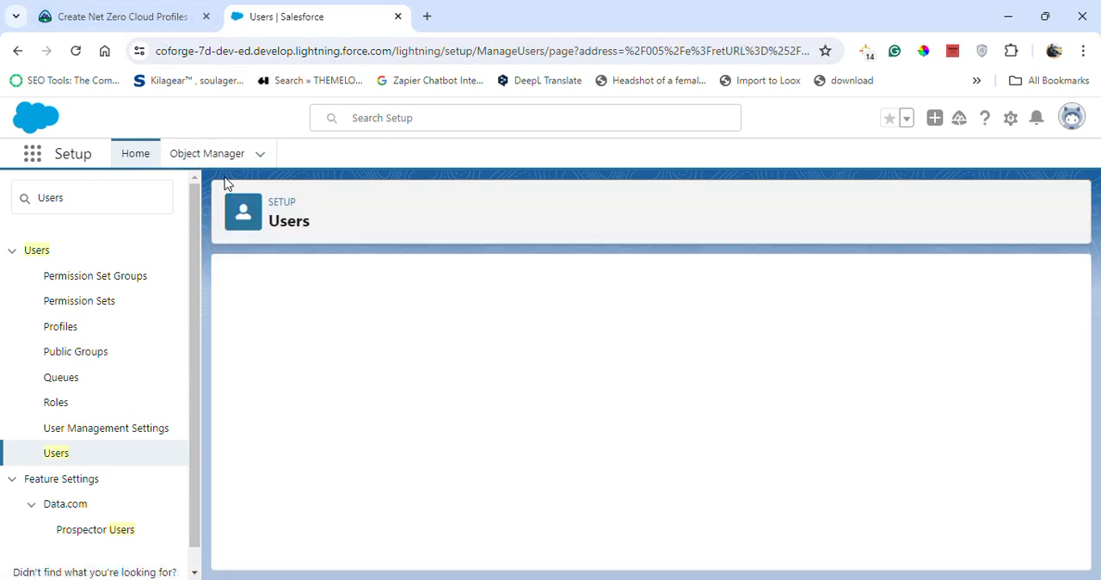
pyautogui.click(147, 17)
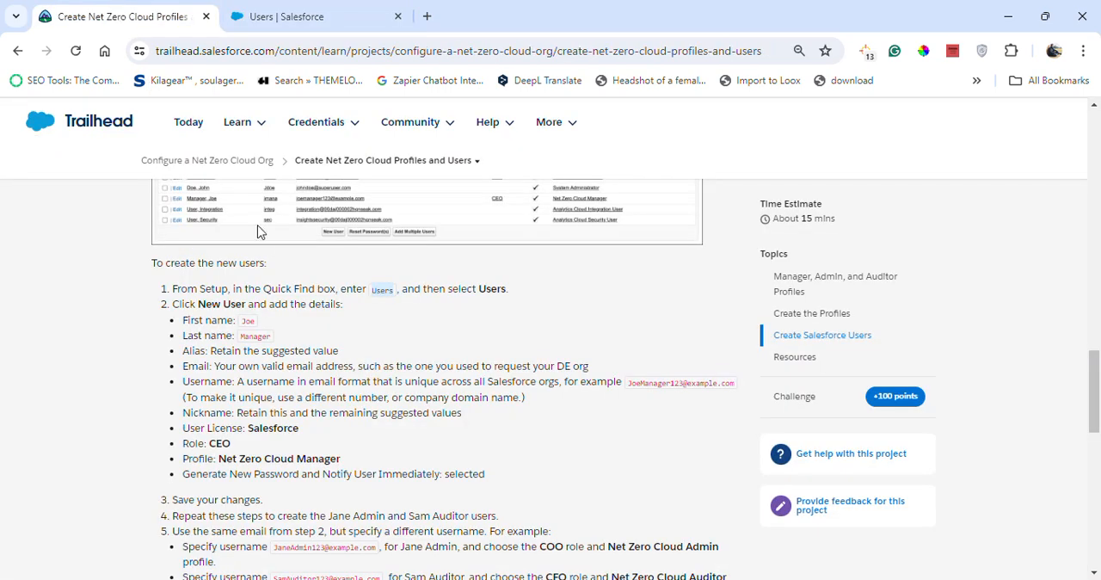
pyautogui.moveTo(245, 320); pyautogui.dragTo(253, 320)
pyautogui.hotkey('ctrl', 'c')
pyautogui.click(275, 16)
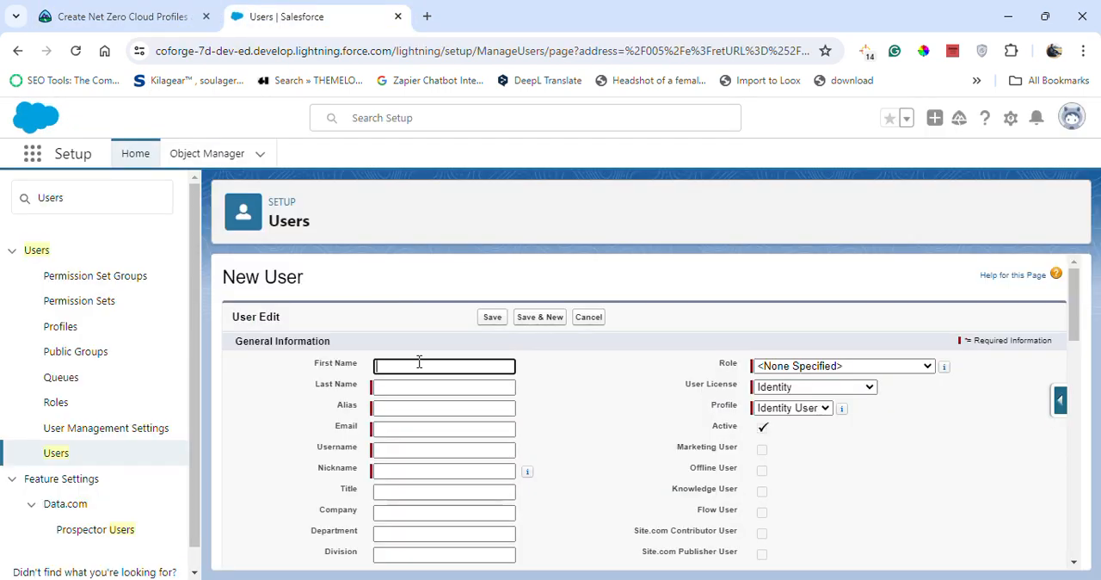
pyautogui.hotkey('ctrl', 'v')
# Copy the last name from the Trailhead instructions and fill it in for the new user in Salesforce Setup.
pyautogui.click(129, 16)
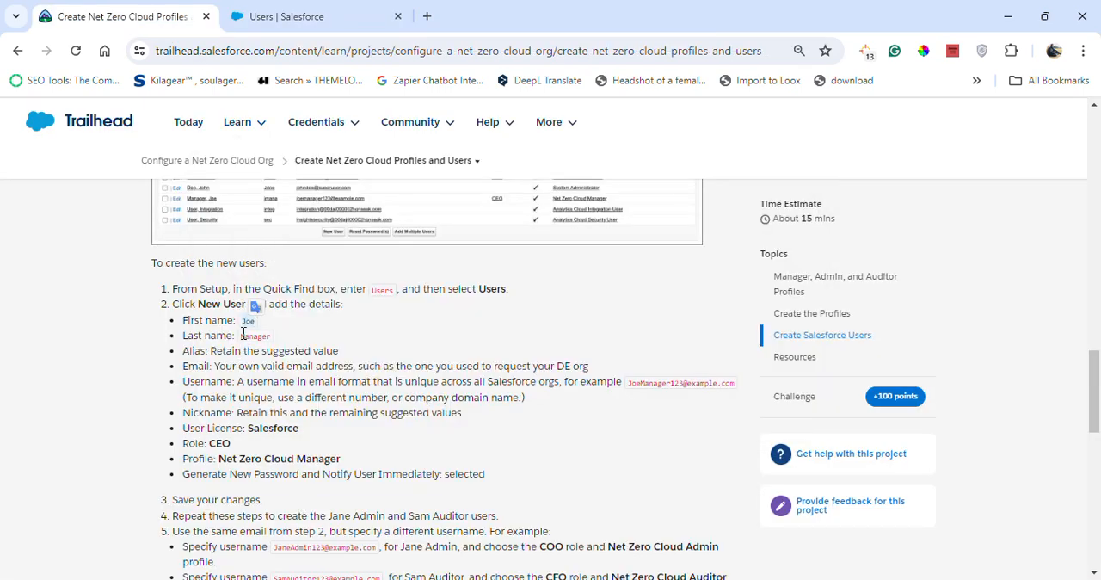
pyautogui.moveTo(243, 333); pyautogui.dragTo(269, 336)
pyautogui.hotkey('ctrl', 'c')
pyautogui.click(284, 80)
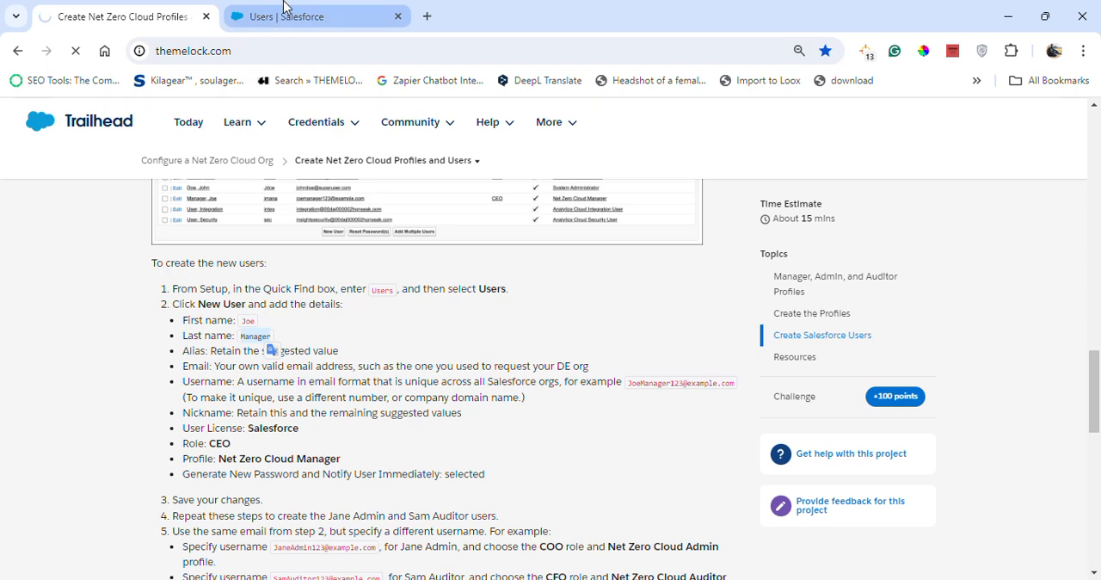
pyautogui.click(284, 7)
pyautogui.click(398, 393)
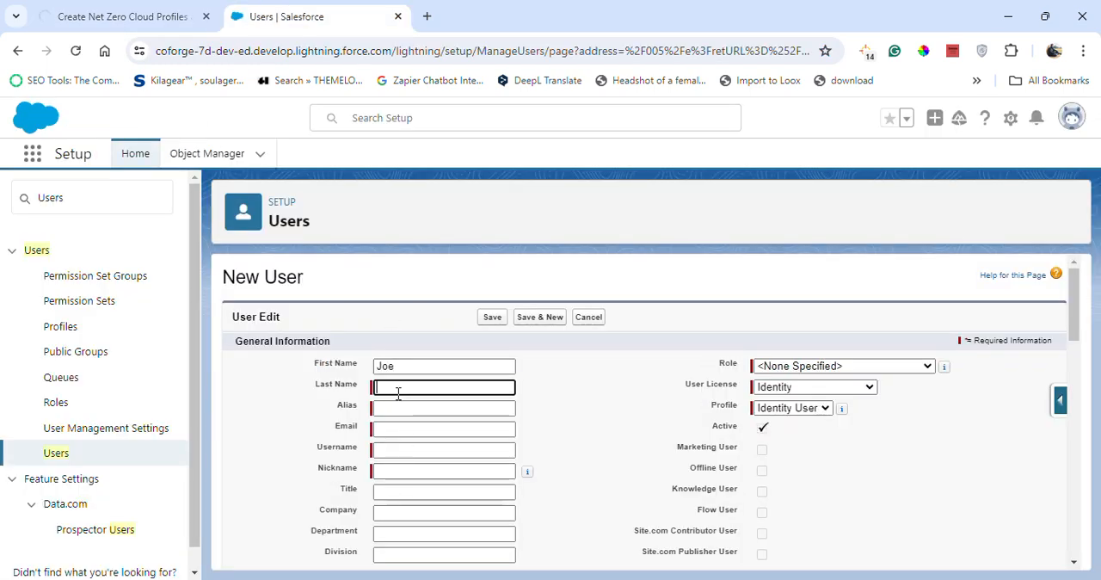
pyautogui.hotkey('ctrl', 'v')
# Check the Trailhead email requirement and enter a valid email address for the new user in Salesforce.
pyautogui.click(110, 7)
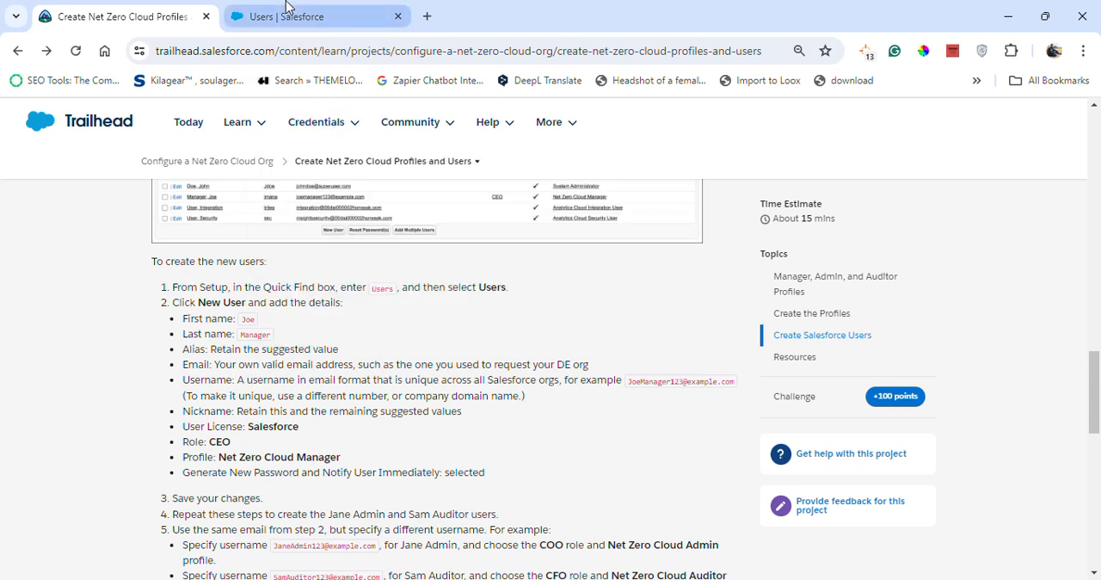
pyautogui.click(310, 16)
pyautogui.click(421, 429)
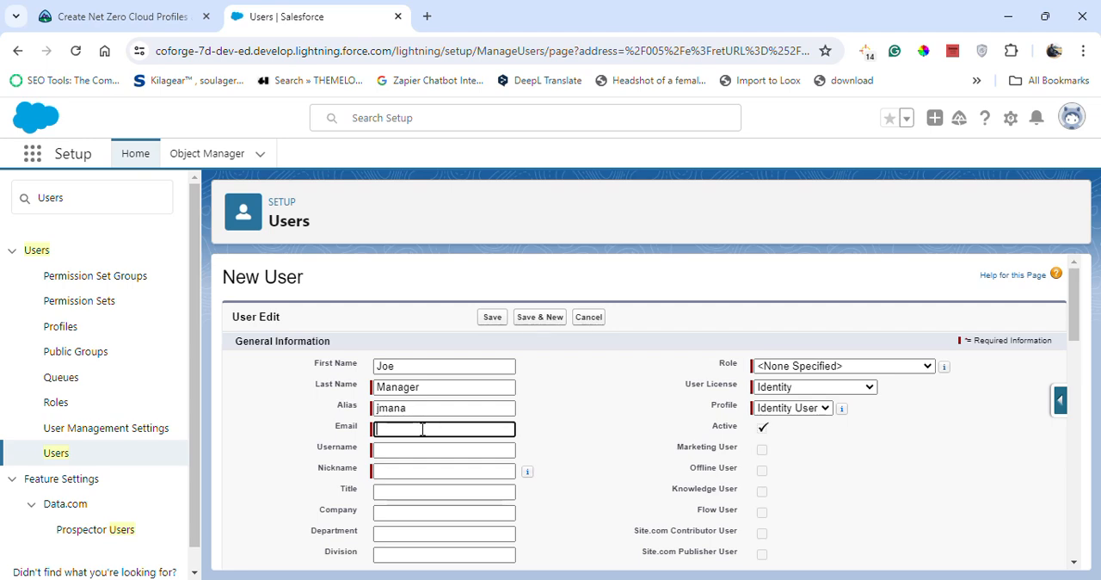
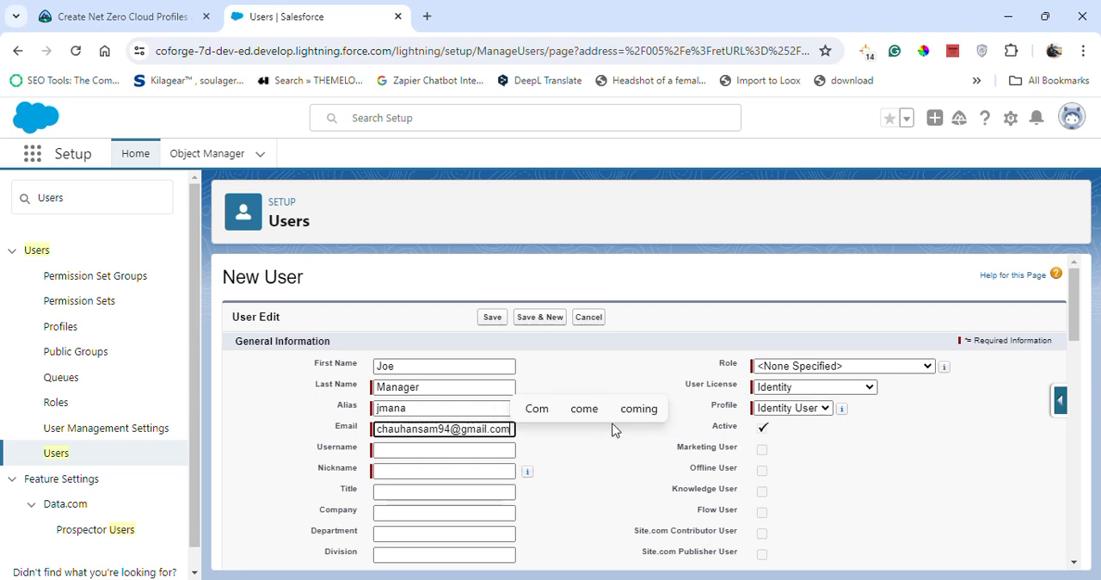
pyautogui.click(543, 482)
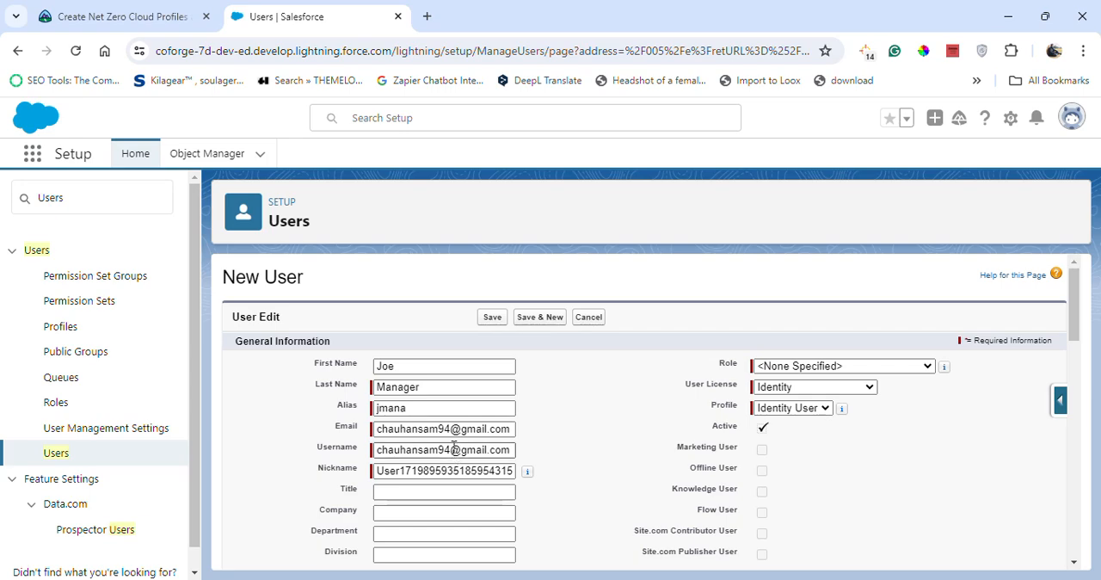
# Make the suggested username unique, as the Trailhead instructions require, by inserting 634 before the @ sign.
pyautogui.click(451, 448)
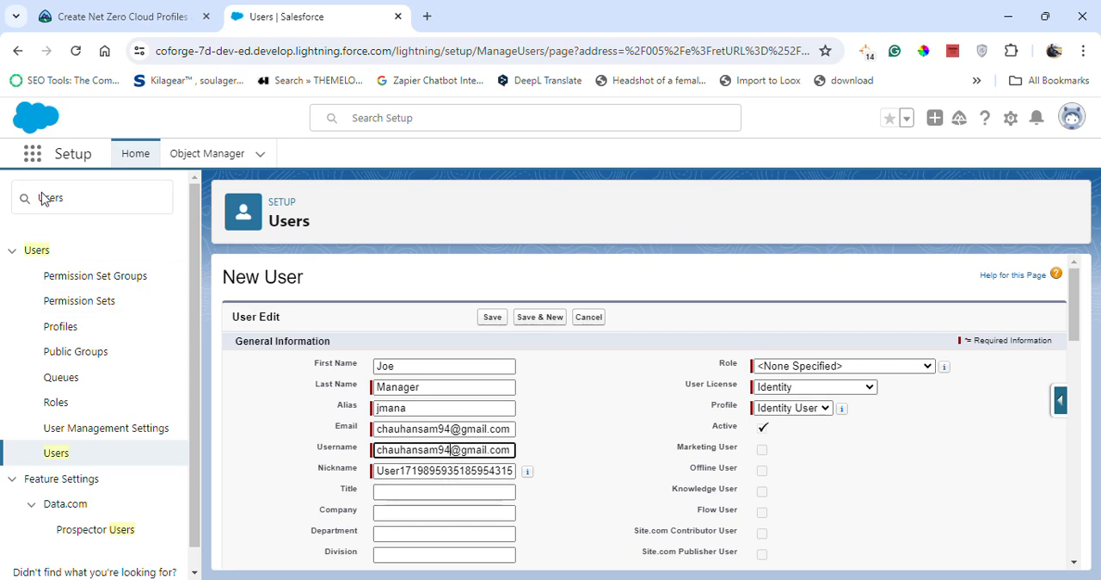
pyautogui.click(111, 17)
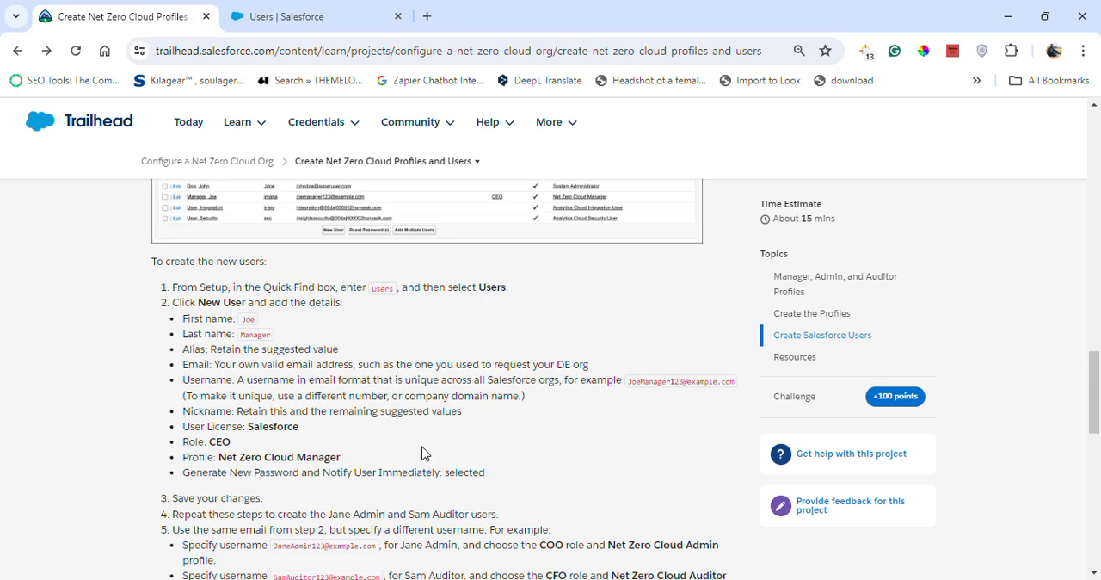
pyautogui.click(269, 7)
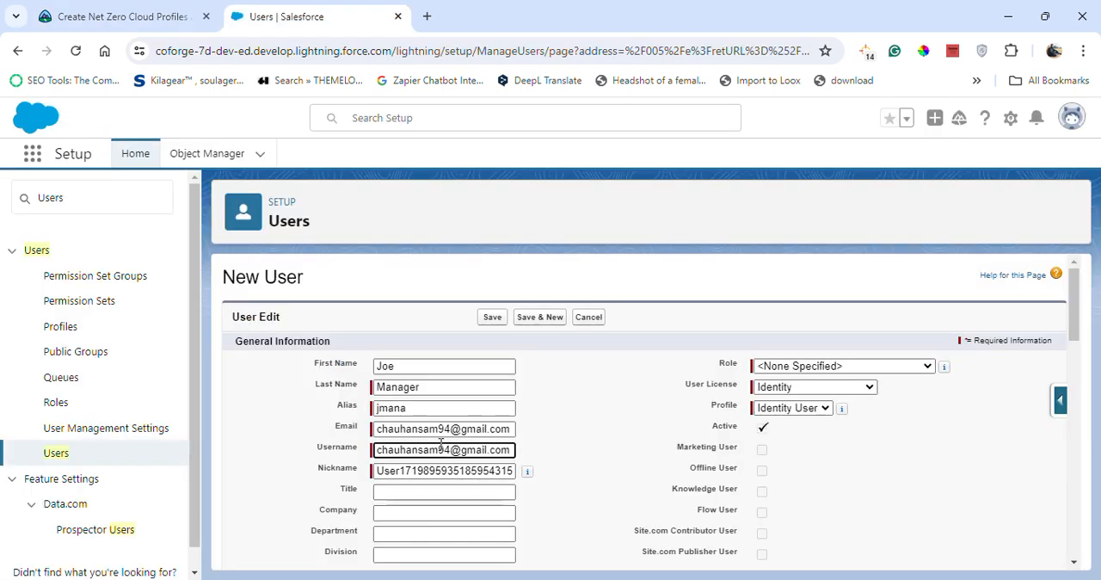
pyautogui.write('634')
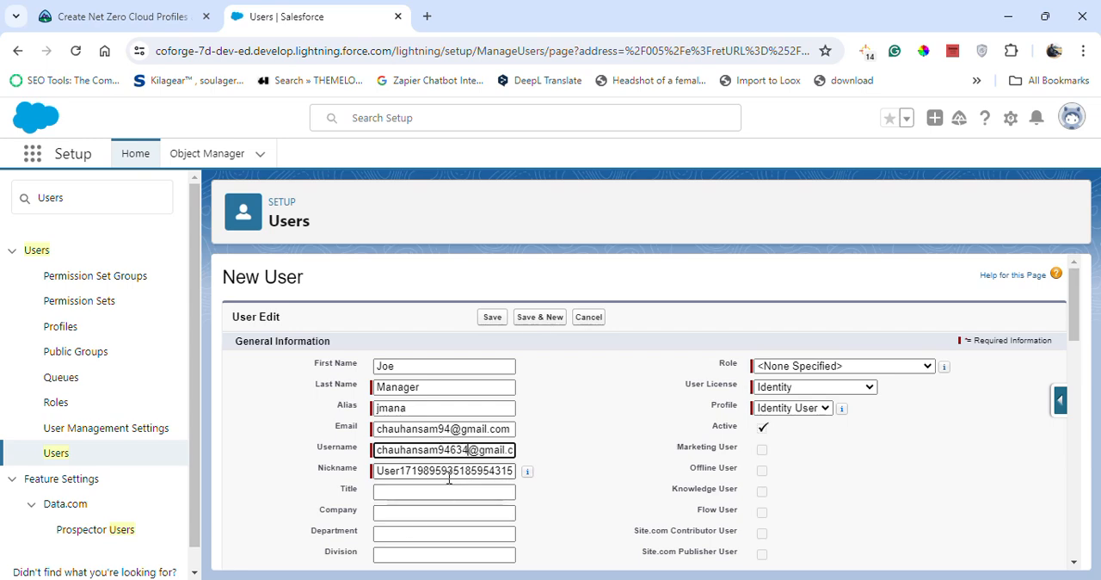
# Check the required license in the Trailhead instructions and set the new user's User License to Salesforce.
pyautogui.scroll(-1, 362, 344)
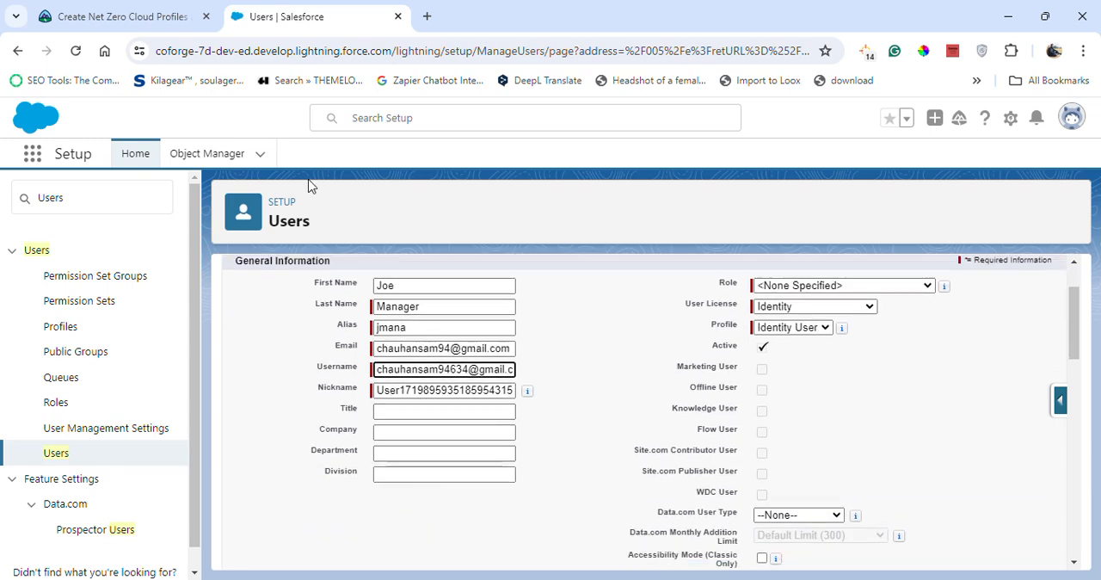
pyautogui.click(163, 16)
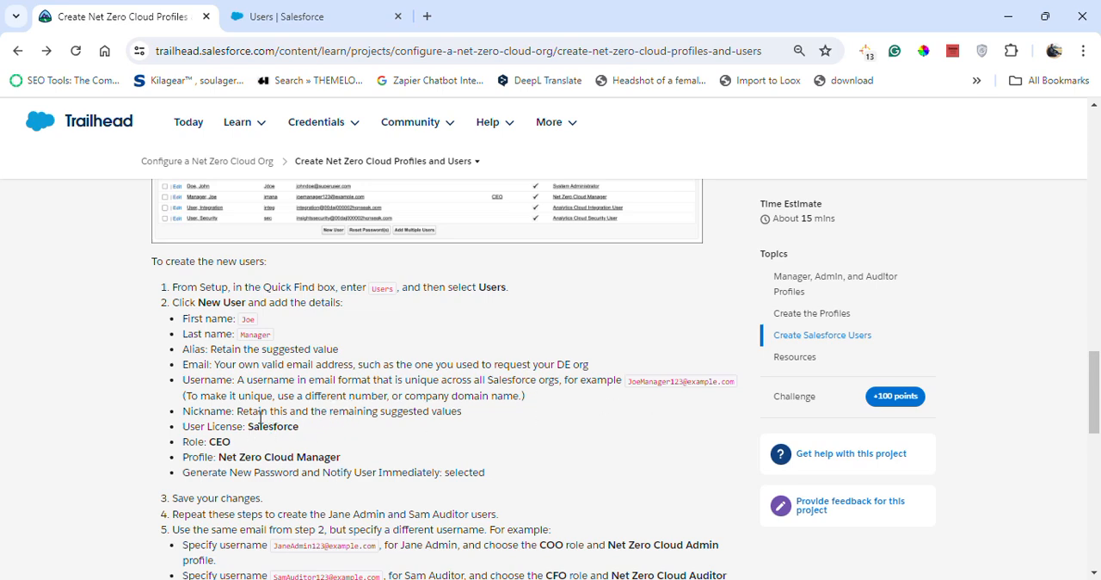
pyautogui.click(284, 16)
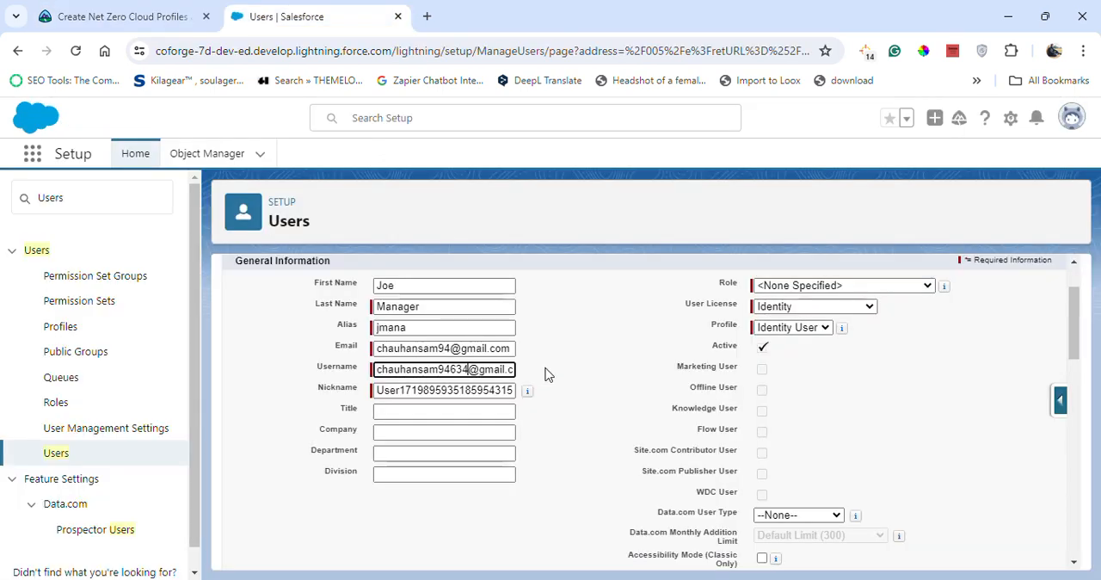
pyautogui.click(120, 16)
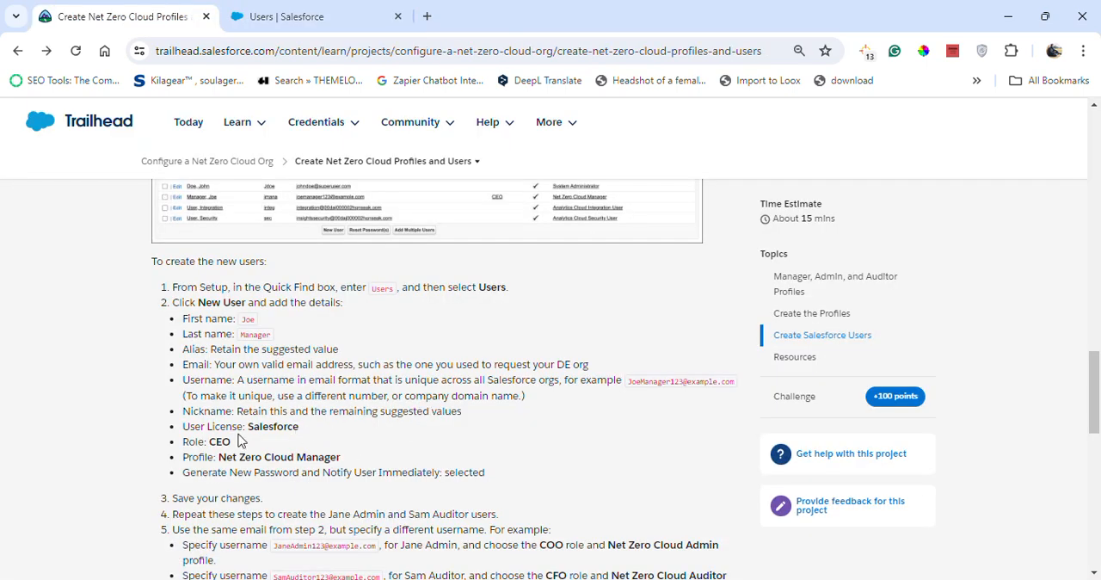
pyautogui.click(284, 17)
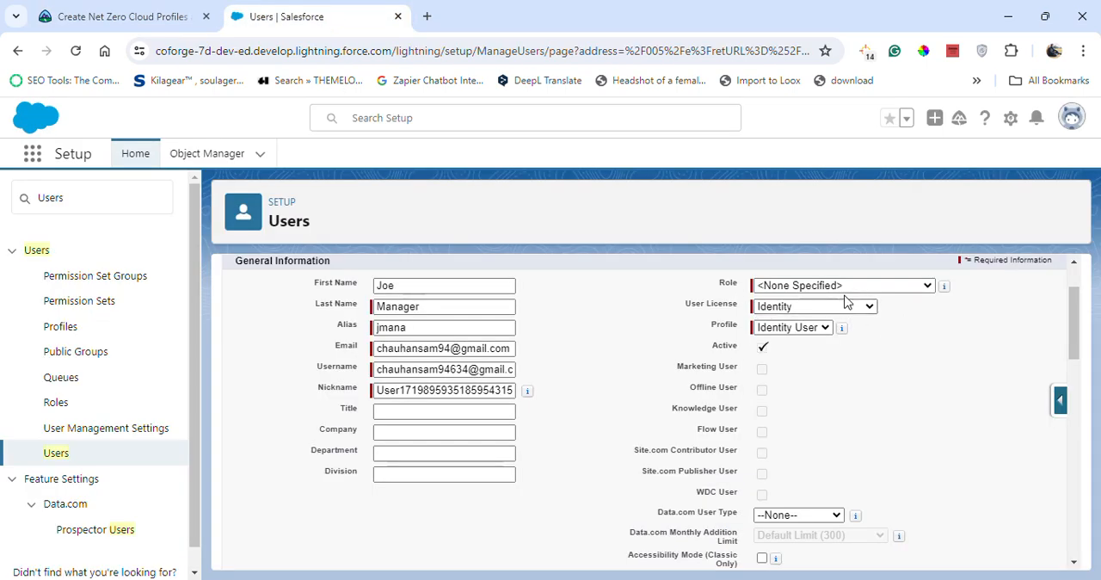
pyautogui.click(120, 16)
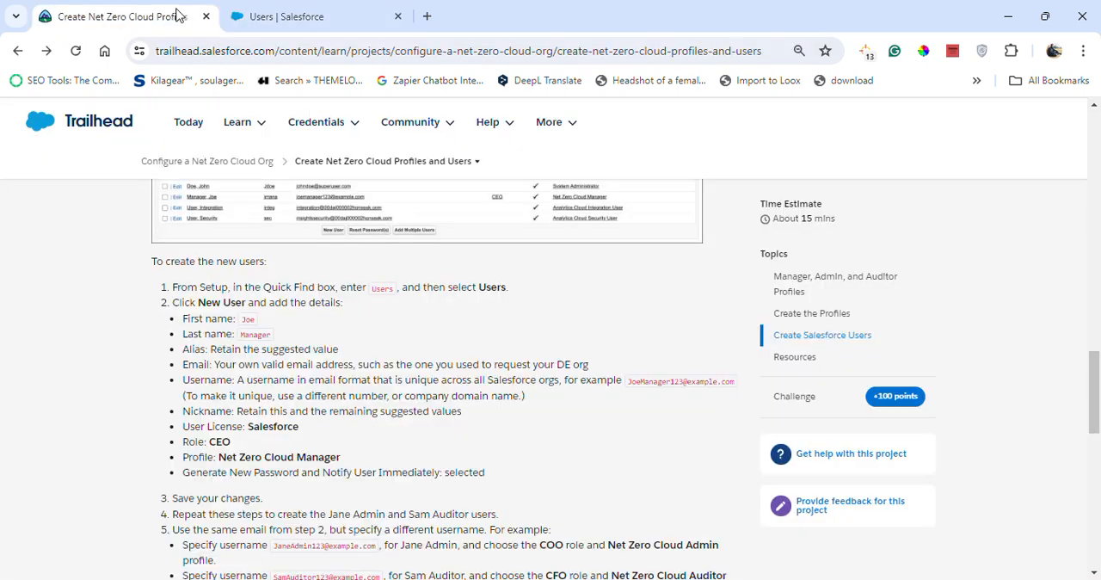
pyautogui.click(284, 16)
pyautogui.click(813, 307)
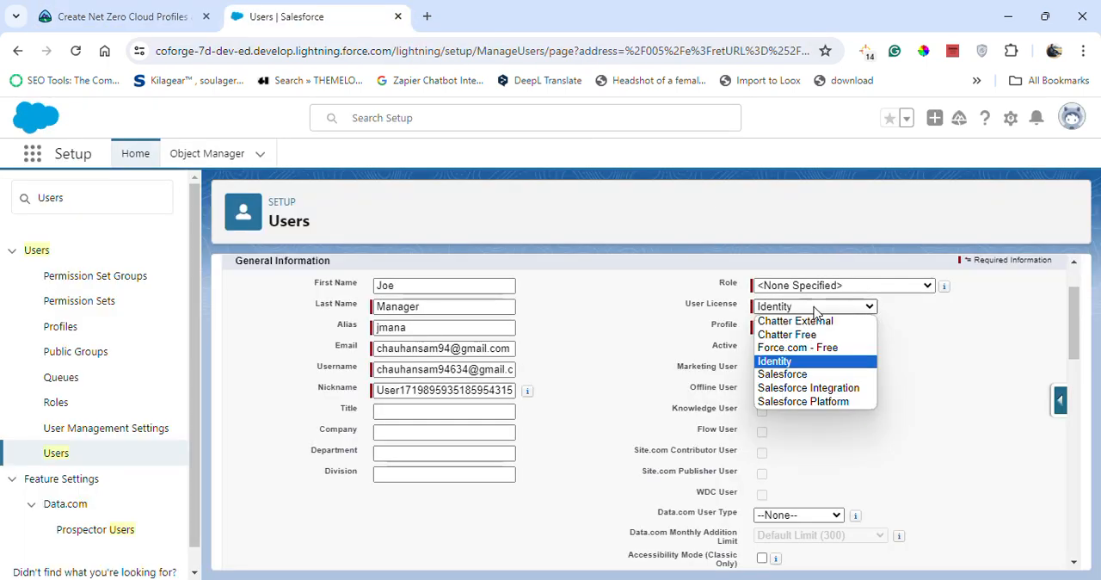
pyautogui.click(782, 374)
# Check the required role in the Trailhead instructions and assign the CEO role to the new user.
pyautogui.click(159, 16)
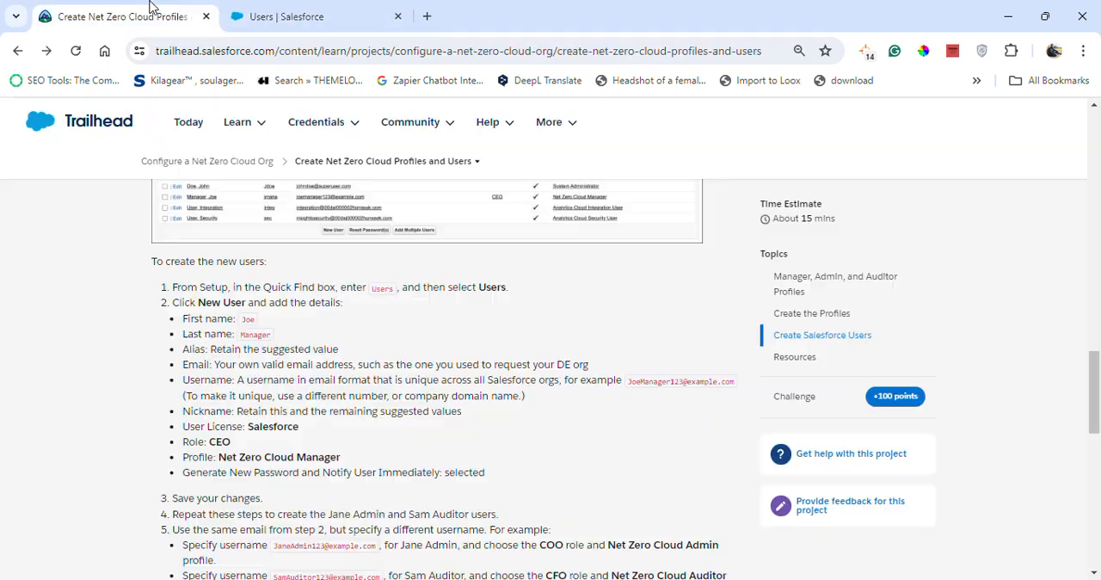
pyautogui.click(286, 17)
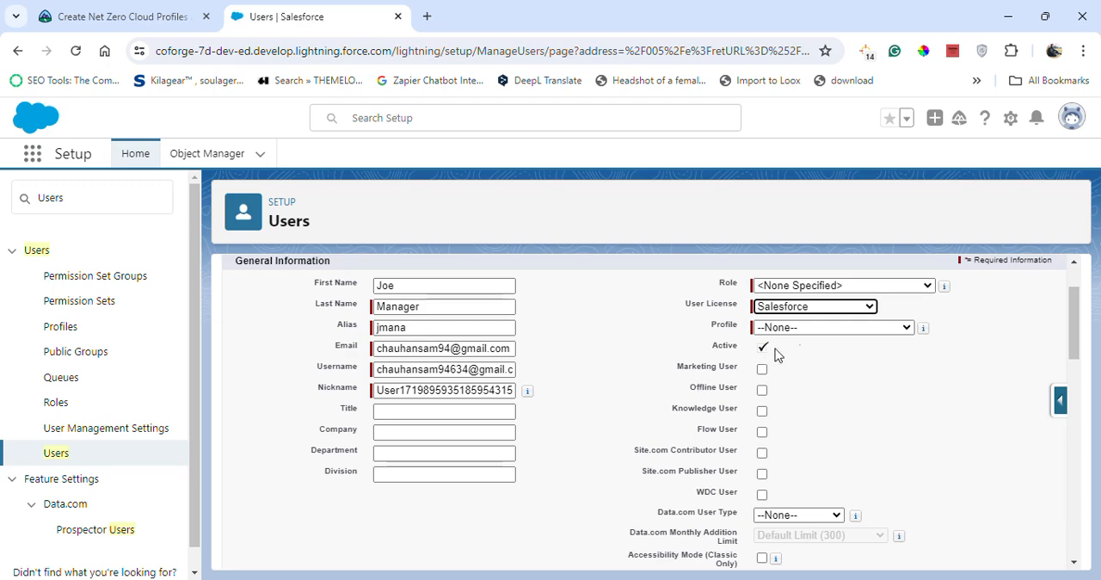
pyautogui.click(831, 289)
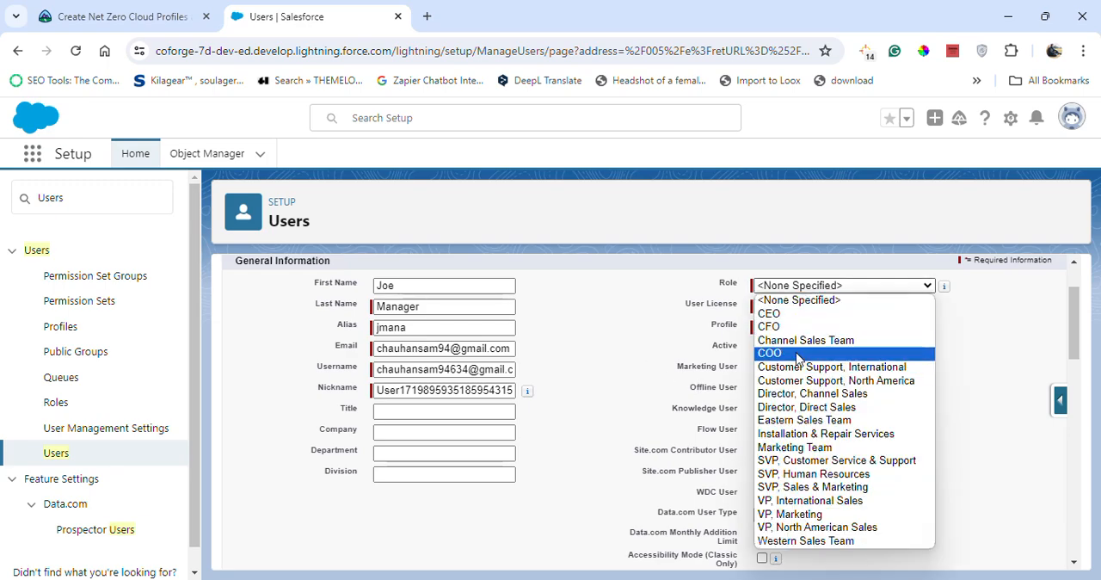
pyautogui.click(796, 315)
# Check the required profile in the Trailhead instructions and assign the Net Zero Cloud Manager profile to the new user.
pyautogui.click(107, 13)
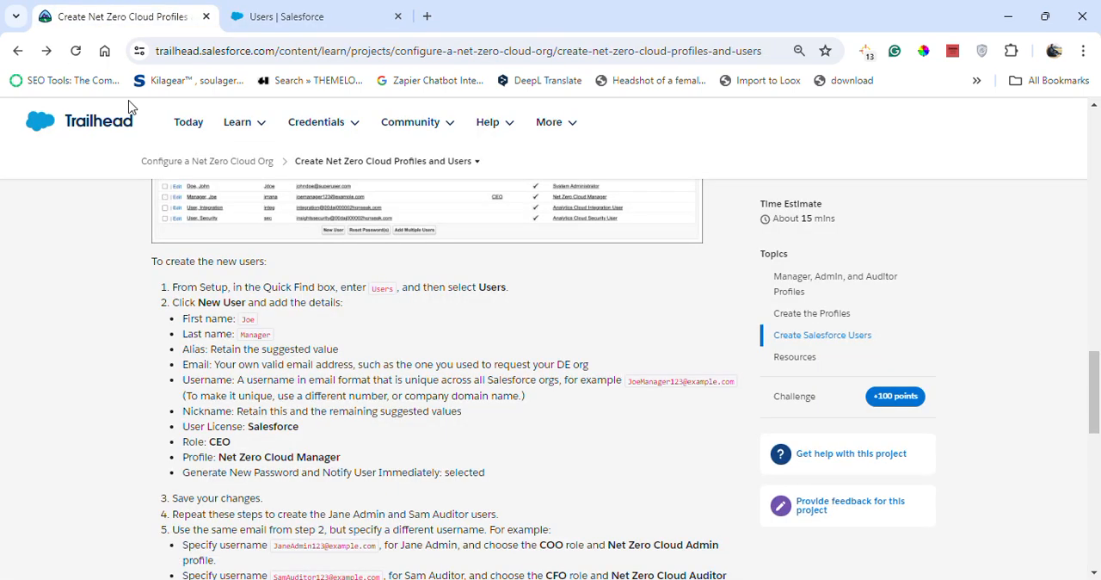
pyautogui.click(286, 16)
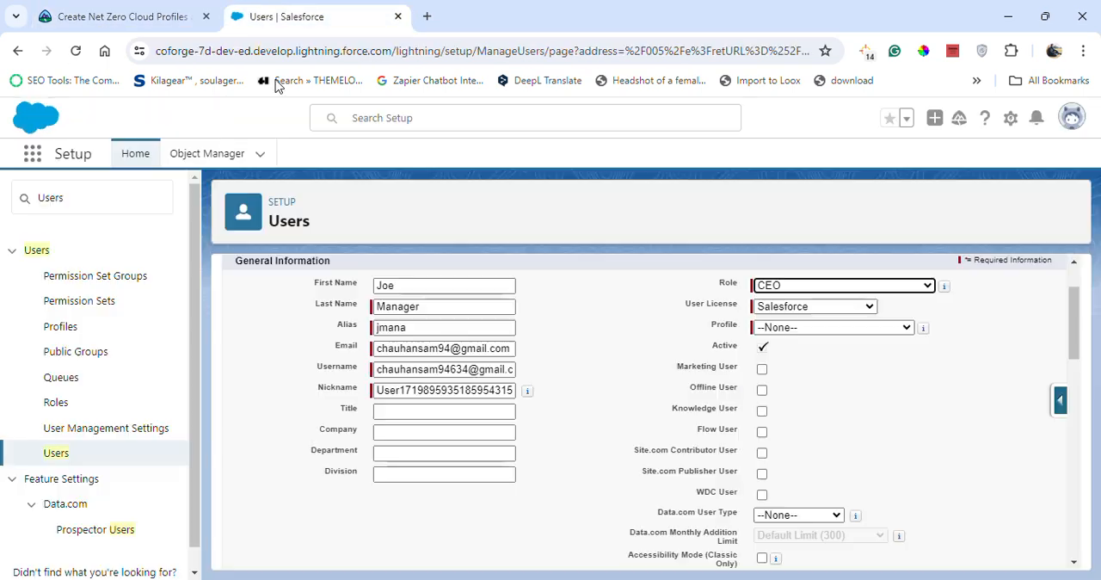
pyautogui.click(779, 326)
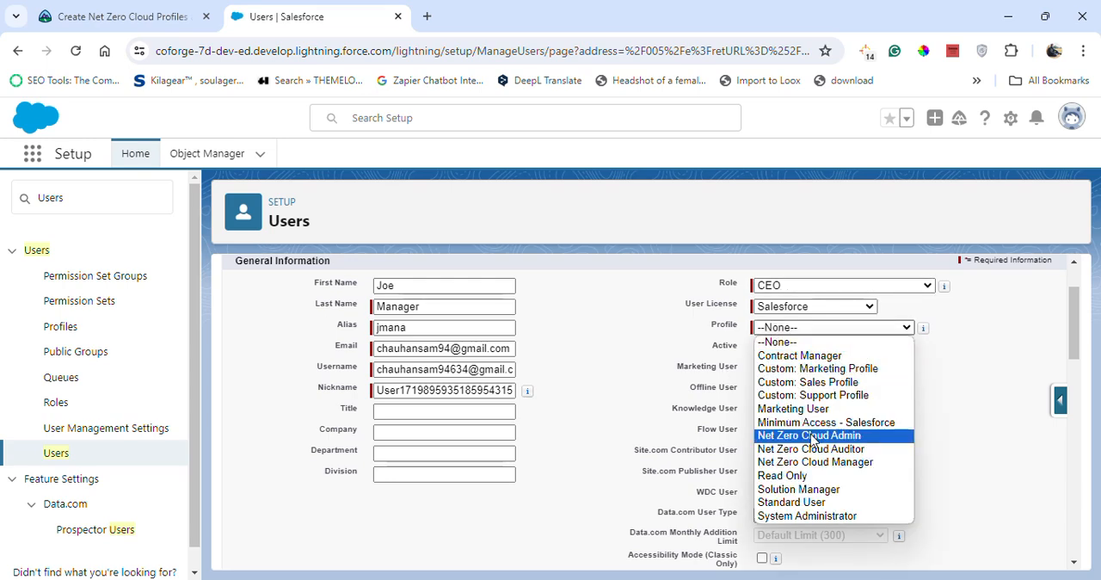
pyautogui.click(108, 8)
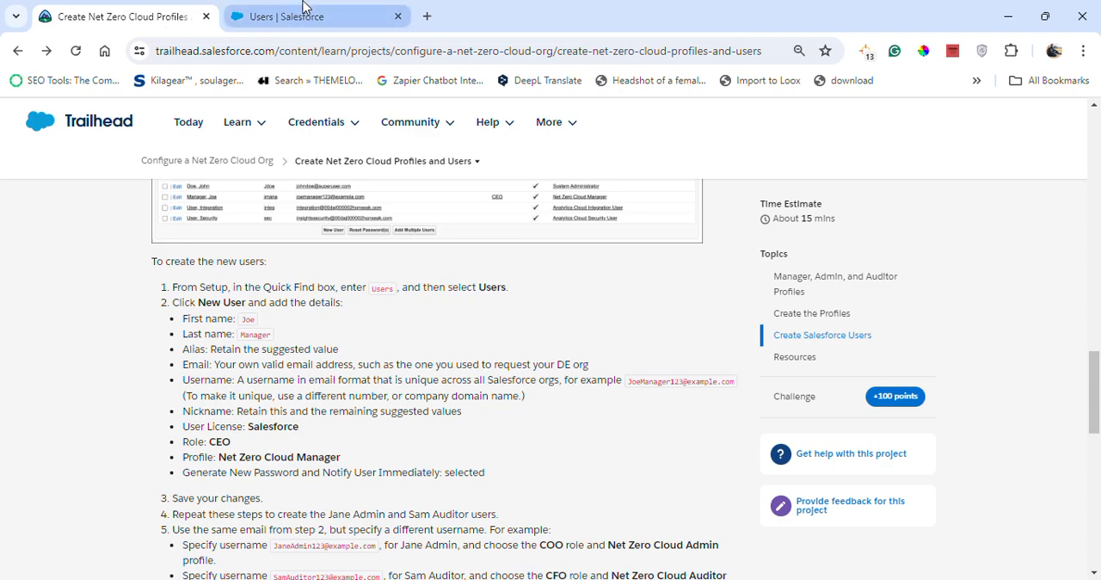
pyautogui.click(302, 10)
pyautogui.click(831, 327)
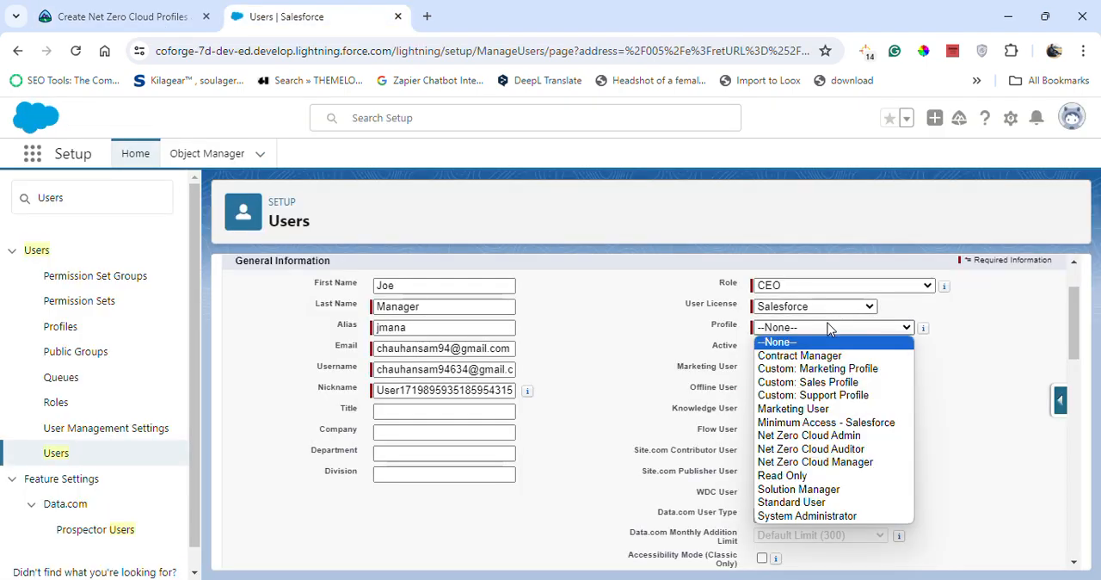
pyautogui.click(810, 462)
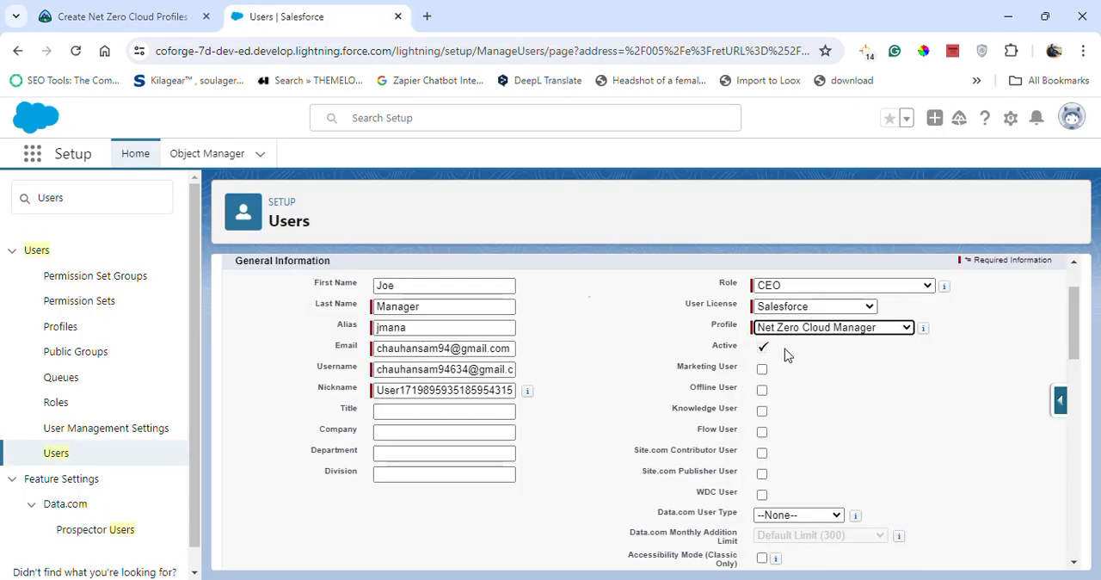
# Compare the new user form's remaining settings, including the password generation and notification option, with the Trailhead instructions.
pyautogui.click(108, 16)
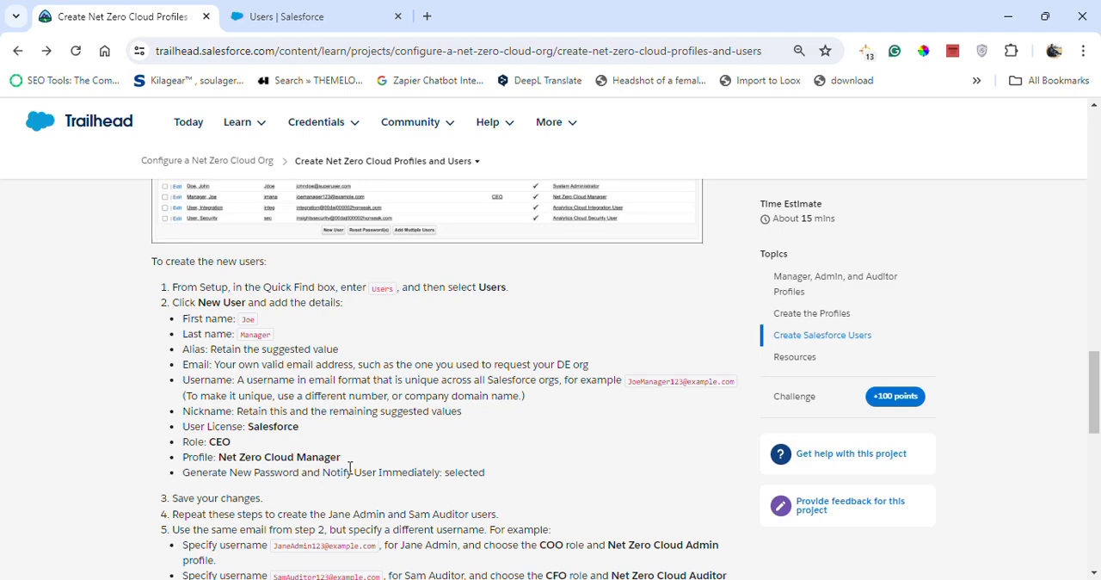
pyautogui.click(296, 17)
pyautogui.scroll(-3, 565, 497)
pyautogui.scroll(-2, 565, 497)
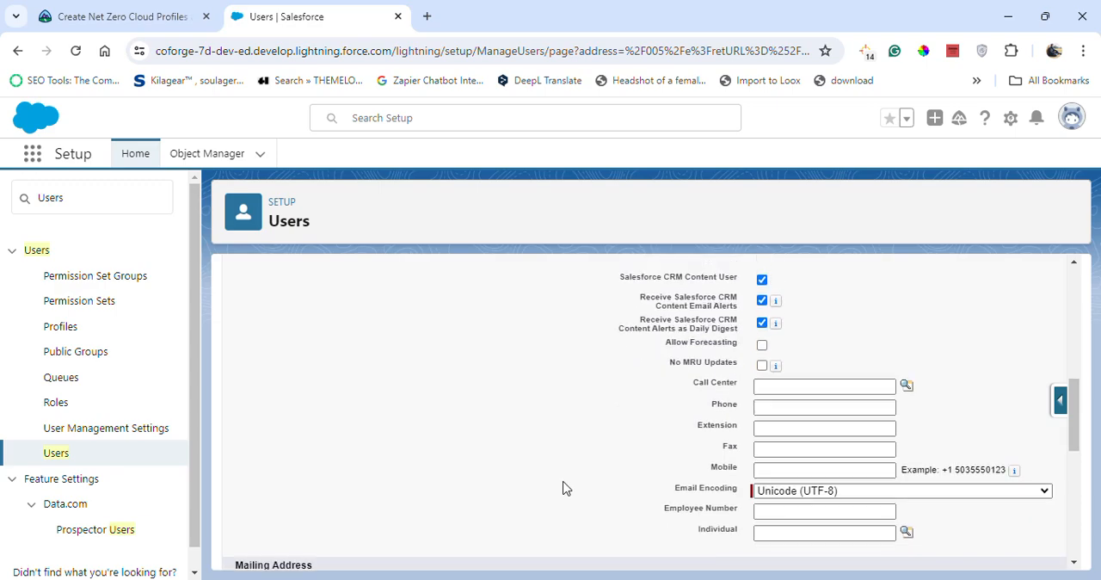
pyautogui.scroll(4, 563, 491)
pyautogui.scroll(-3, 562, 491)
pyautogui.scroll(-10, 556, 487)
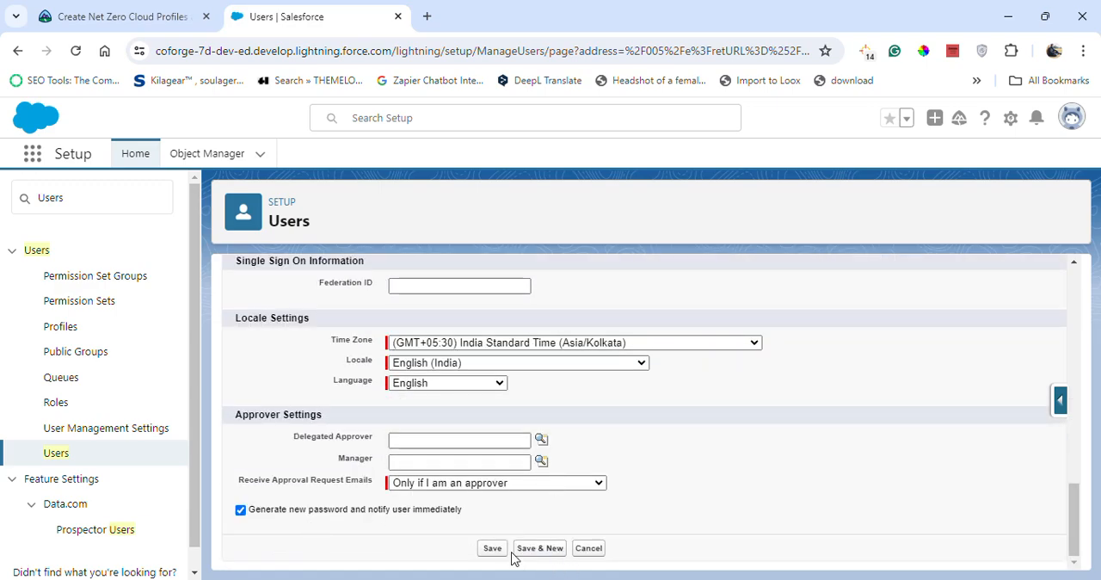
pyautogui.click(120, 16)
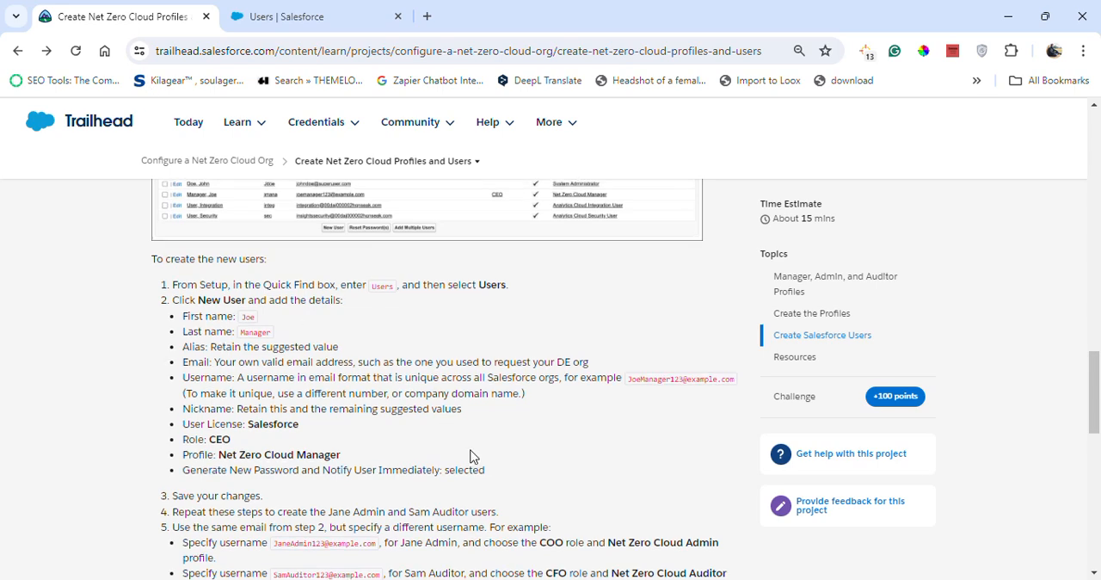
# Read the remaining Trailhead user instructions and save the new Net Zero Cloud Manager user.
pyautogui.scroll(-3, 413, 387)
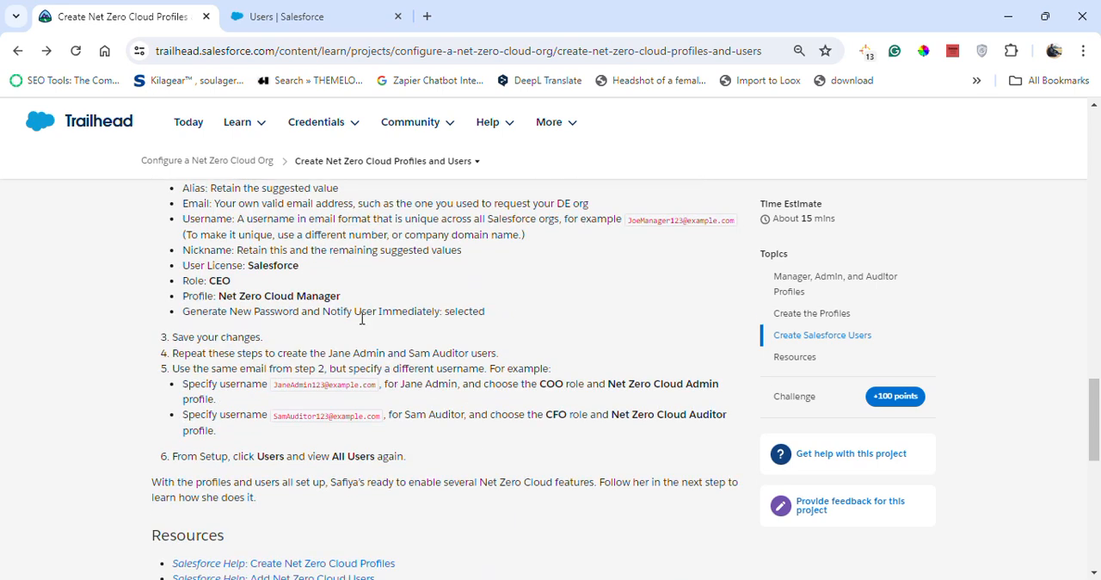
pyautogui.click(306, 6)
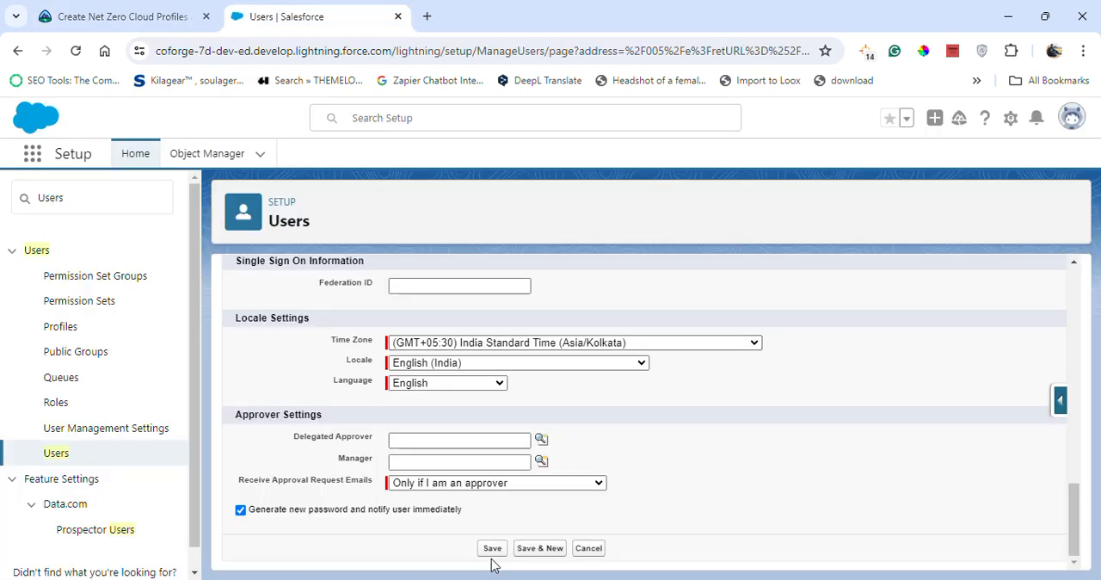
pyautogui.click(495, 550)
# Check the Trailhead instructions for the Admin and Auditor users and open a blank new user form from the Users setup page.
pyautogui.click(81, 8)
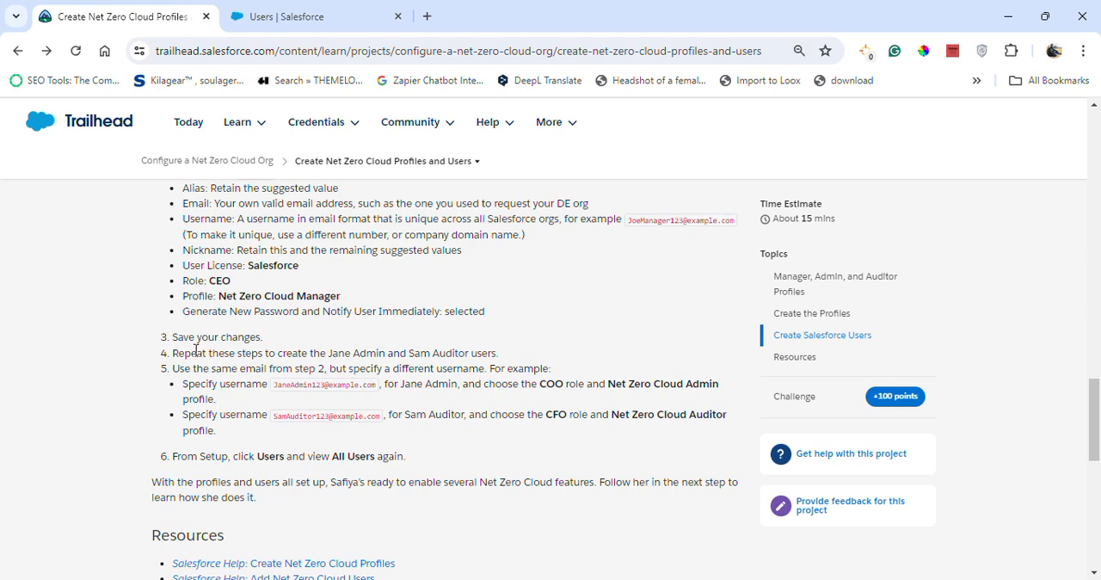
pyautogui.click(292, 7)
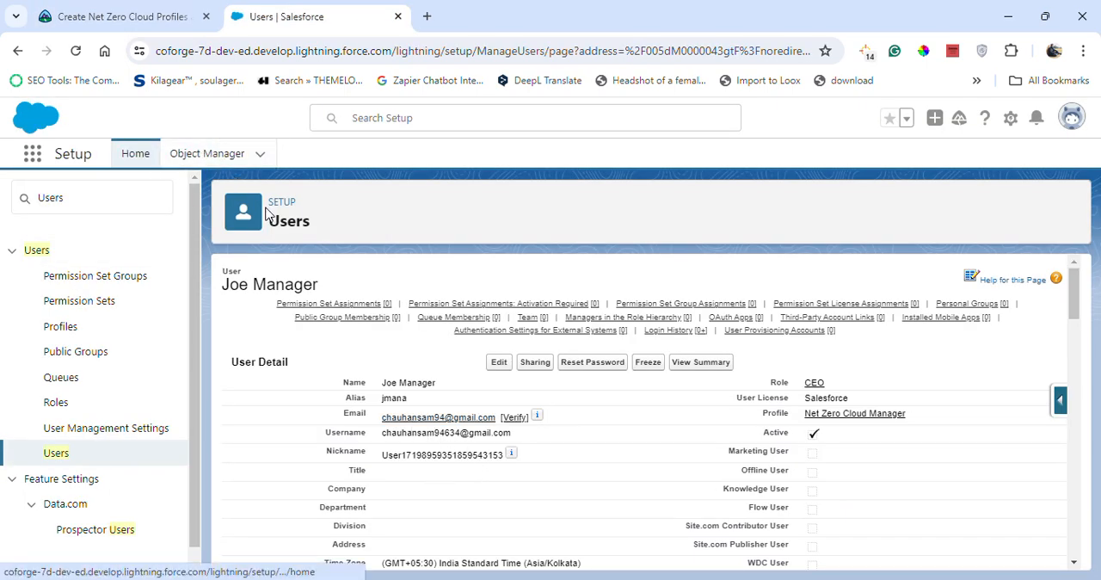
pyautogui.click(102, 7)
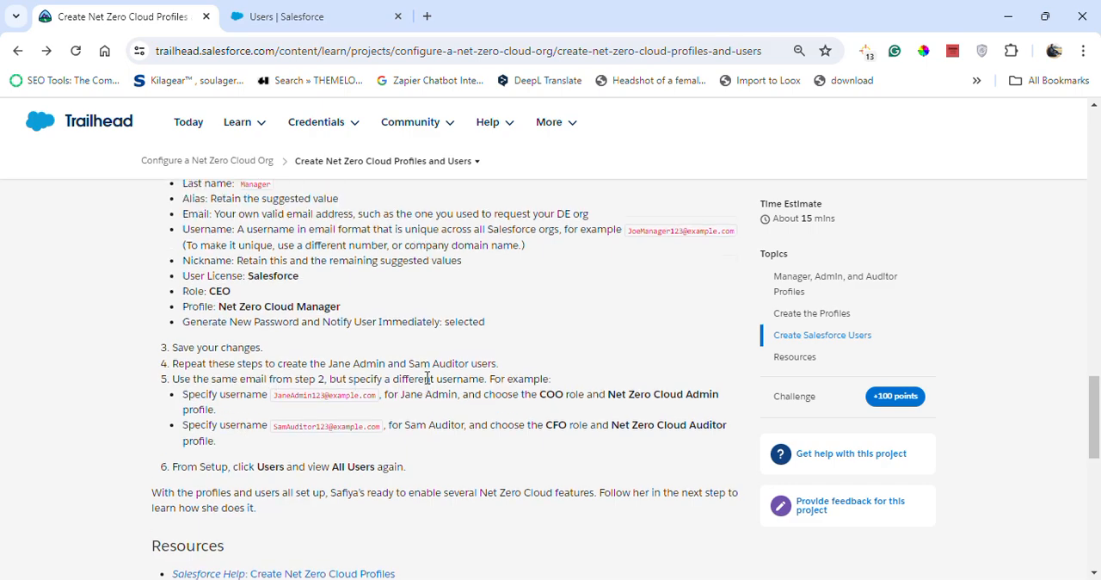
pyautogui.scroll(2, 424, 377)
pyautogui.scroll(-2, 389, 392)
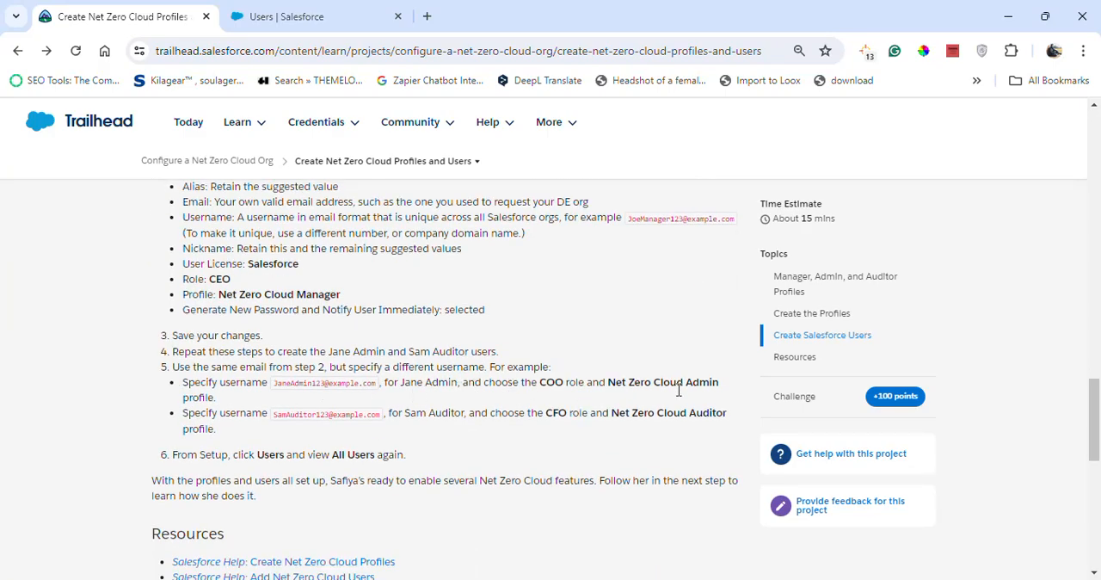
pyautogui.scroll(1, 590, 464)
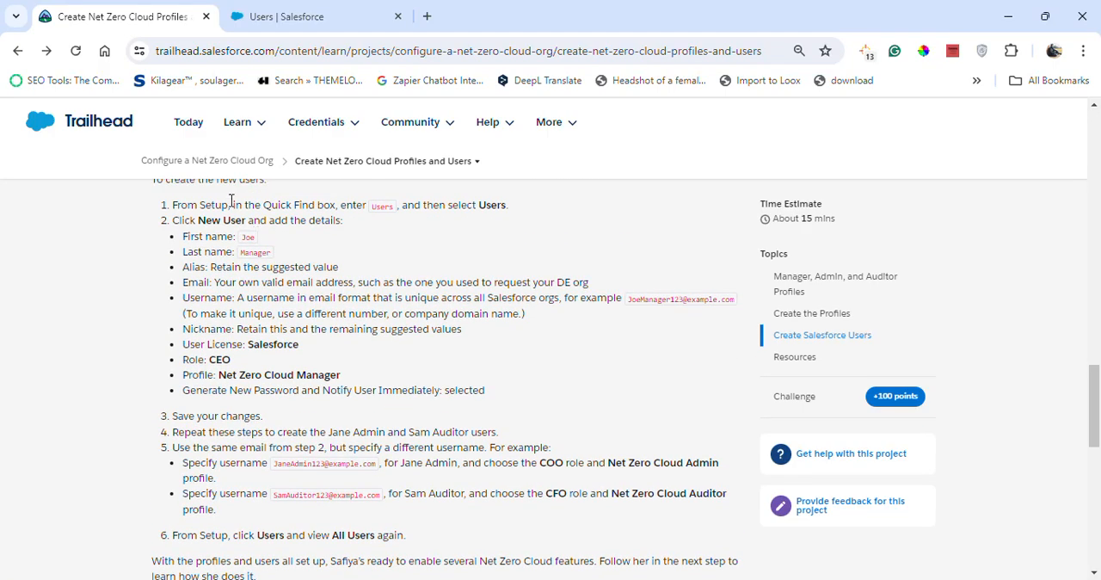
pyautogui.click(361, 13)
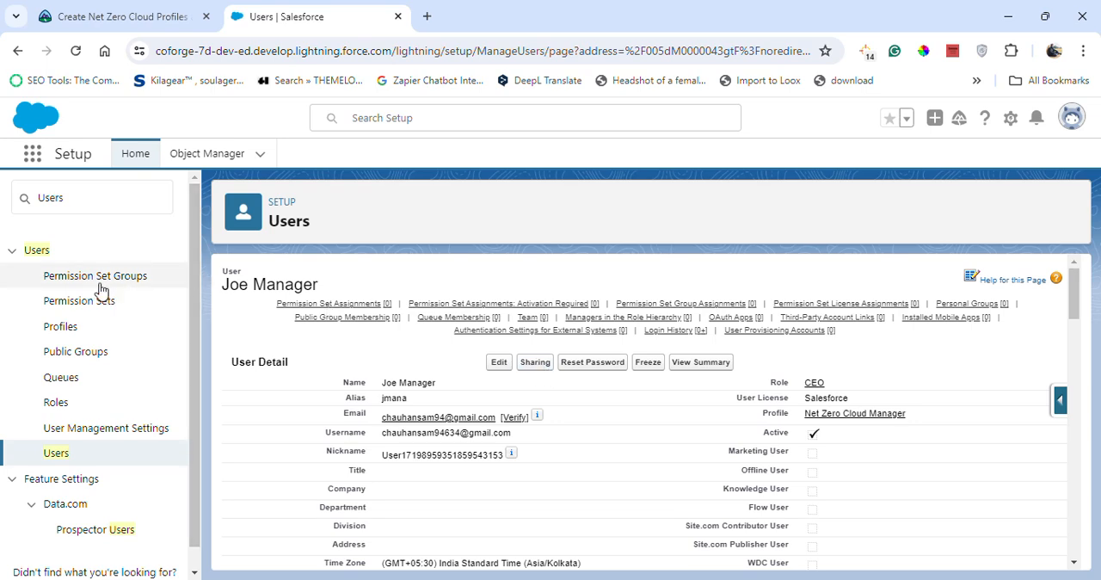
pyautogui.click(55, 452)
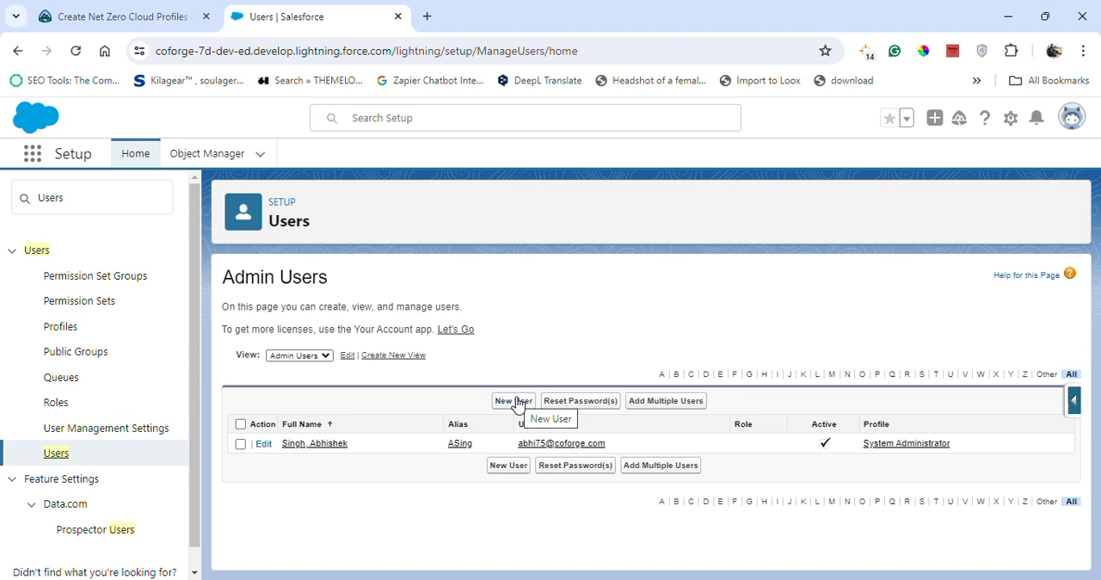
pyautogui.click(57, 7)
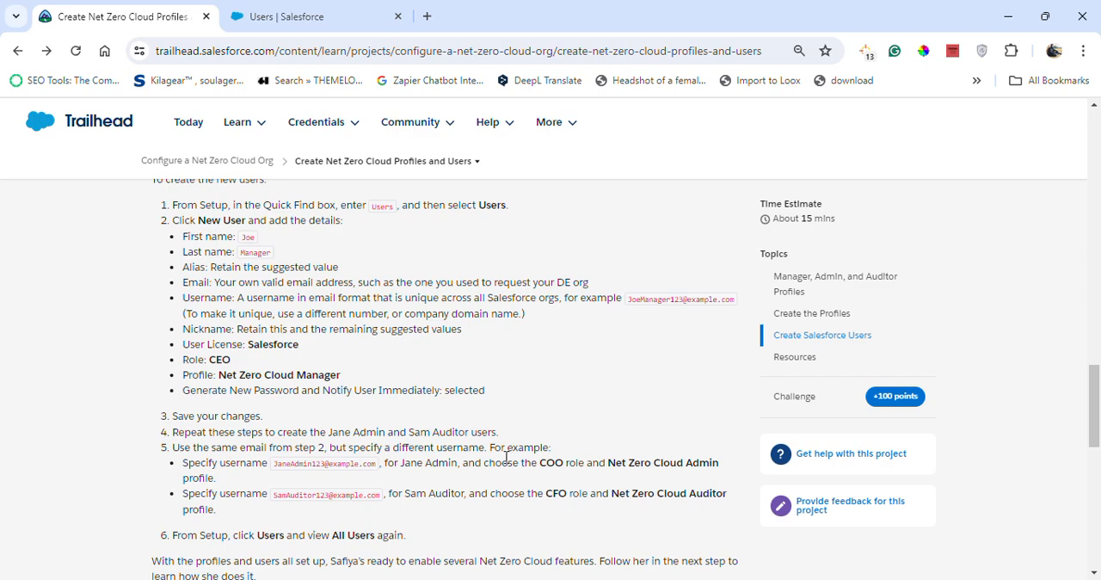
pyautogui.click(258, 15)
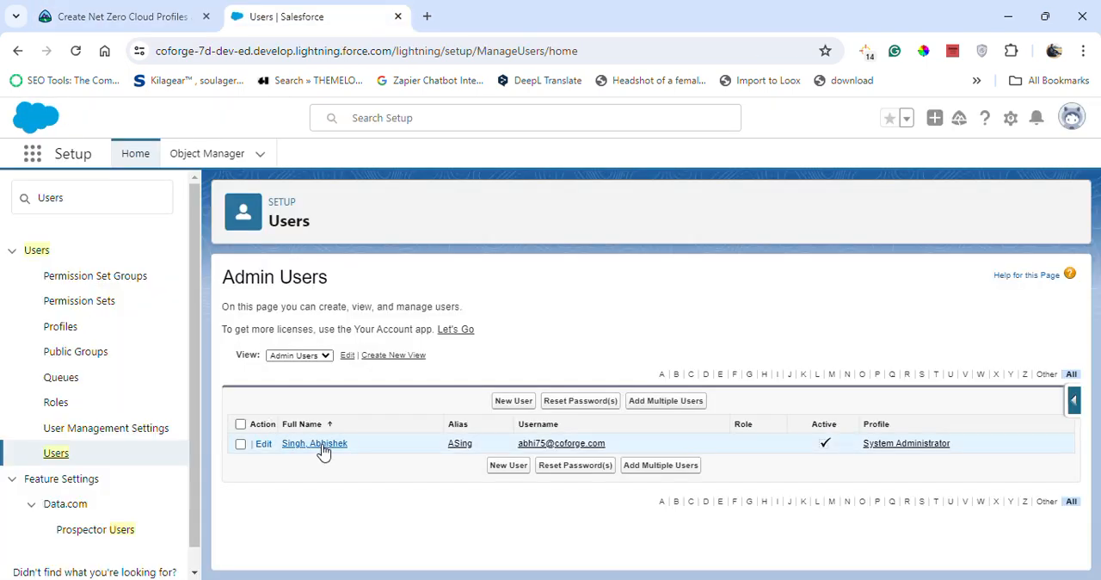
pyautogui.click(513, 400)
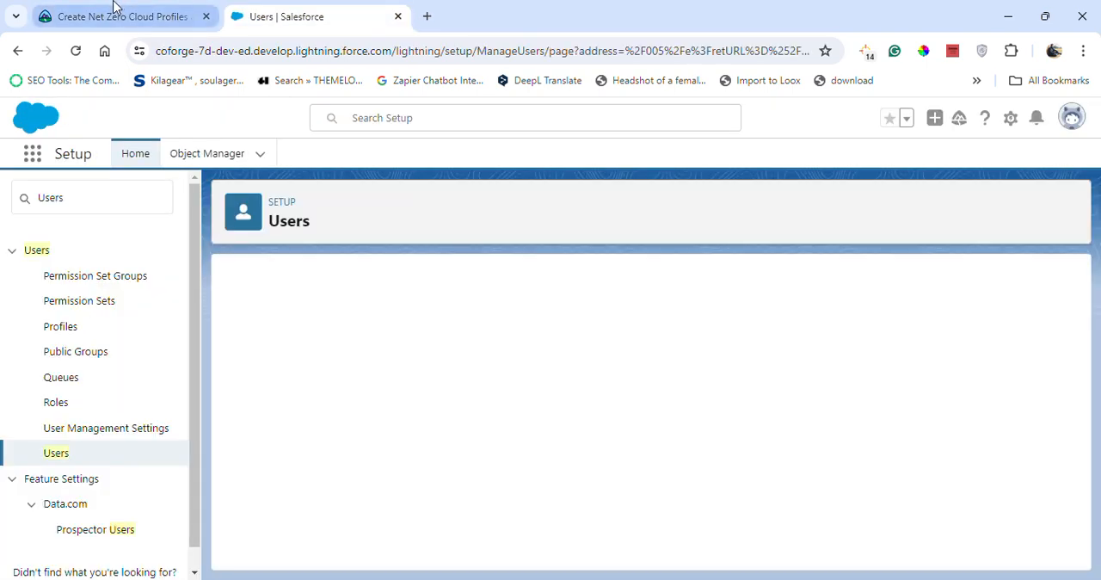
# Enter the manager user's first name from the Trailhead instructions in the new user form.
pyautogui.click(121, 16)
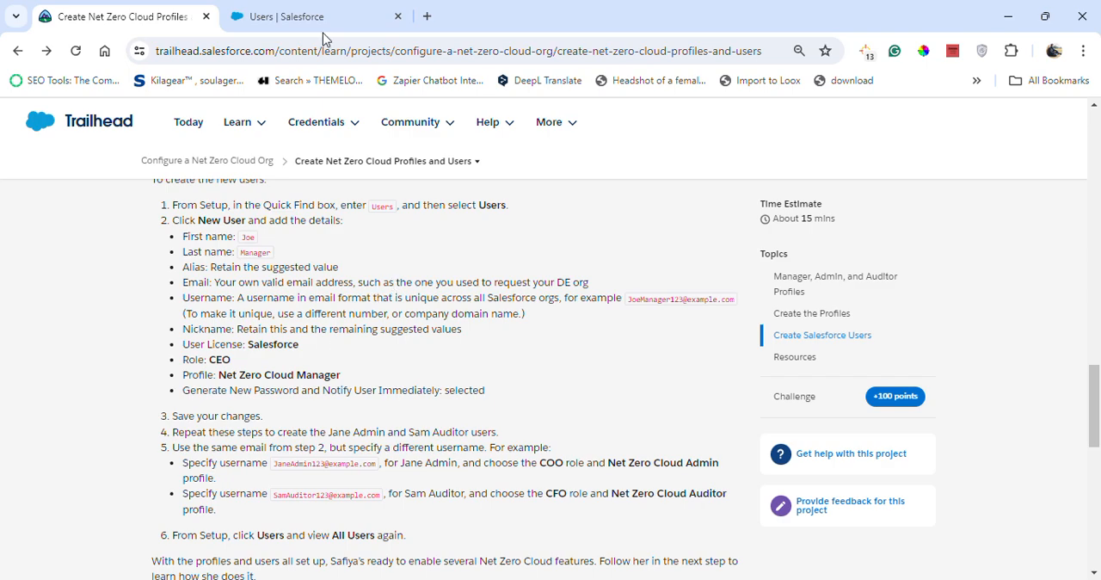
pyautogui.click(393, 11)
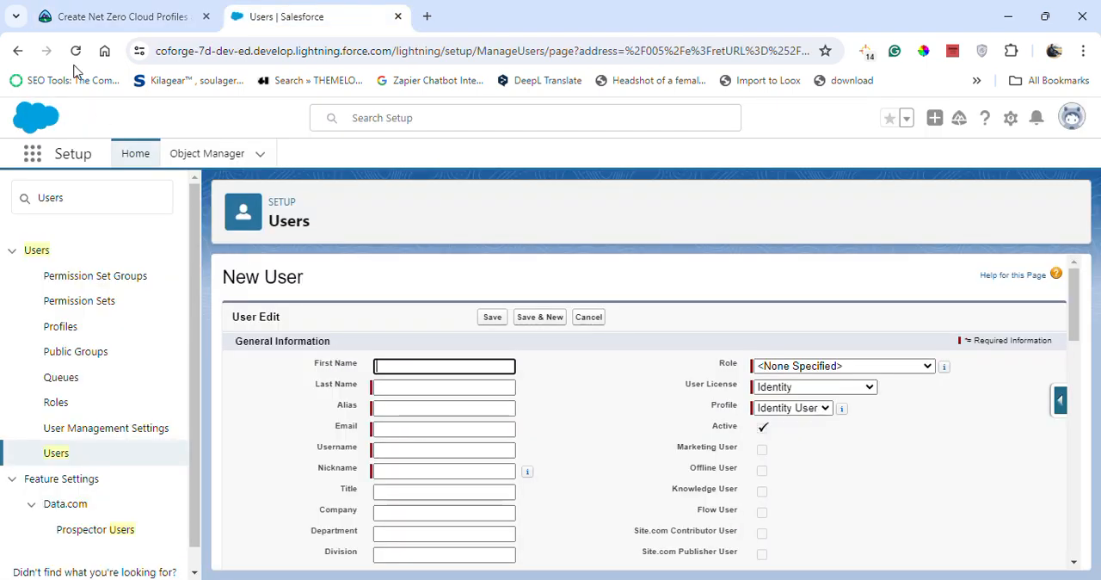
pyautogui.click(114, 16)
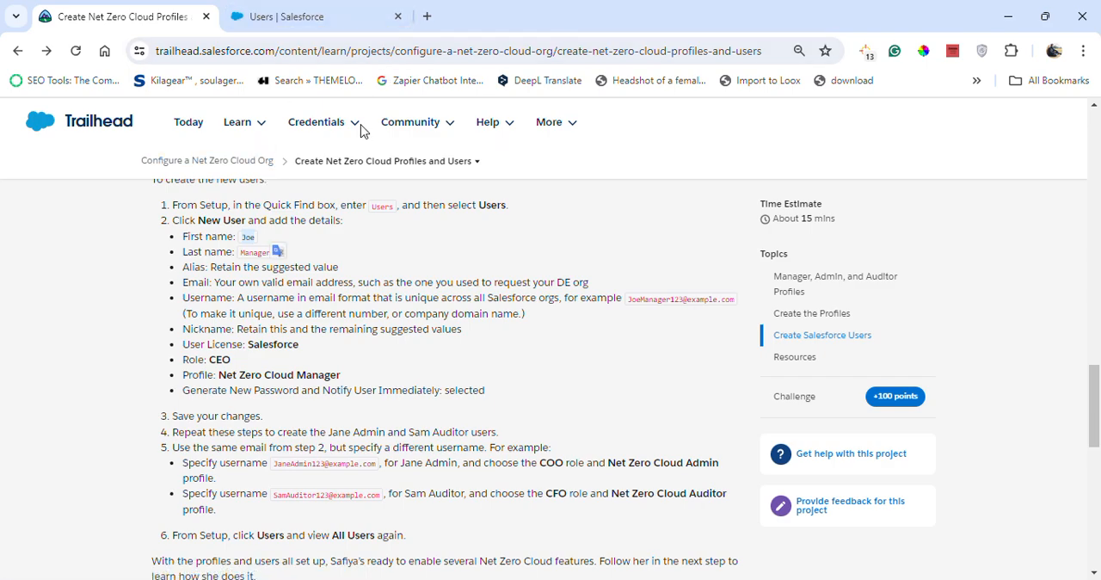
pyautogui.click(344, 15)
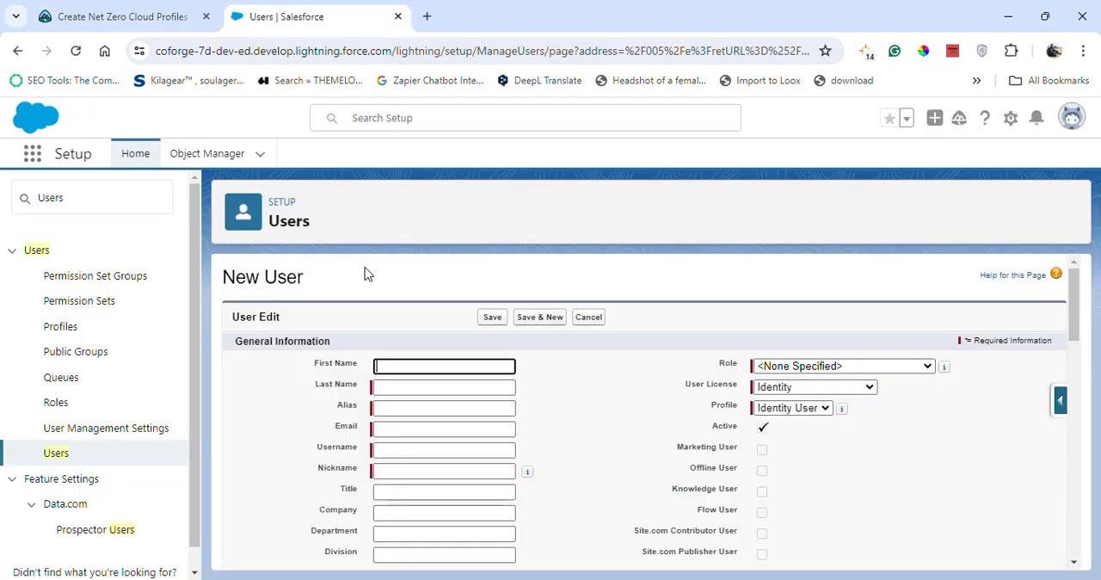
pyautogui.click(447, 365)
pyautogui.write('Joe')
# Copy the manager user's last name from the Trailhead instructions into the new user form and accept the suggested alias.
pyautogui.click(160, 14)
pyautogui.click(247, 255)
pyautogui.doubleClick(255, 252)
pyautogui.hotkey('ctrl', 'c')
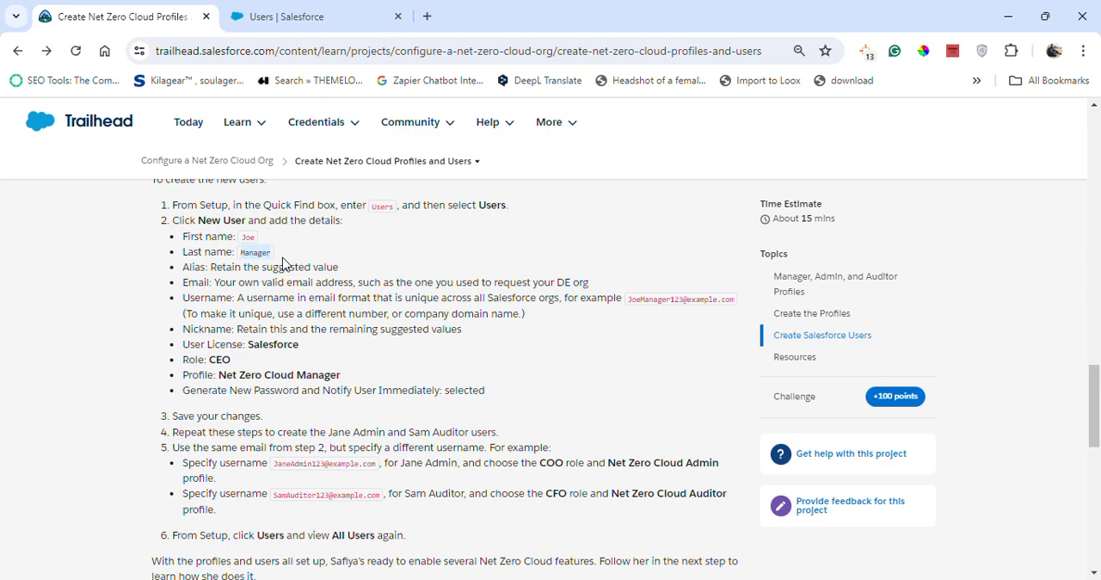
pyautogui.hotkey('ctrl', 'Tab')
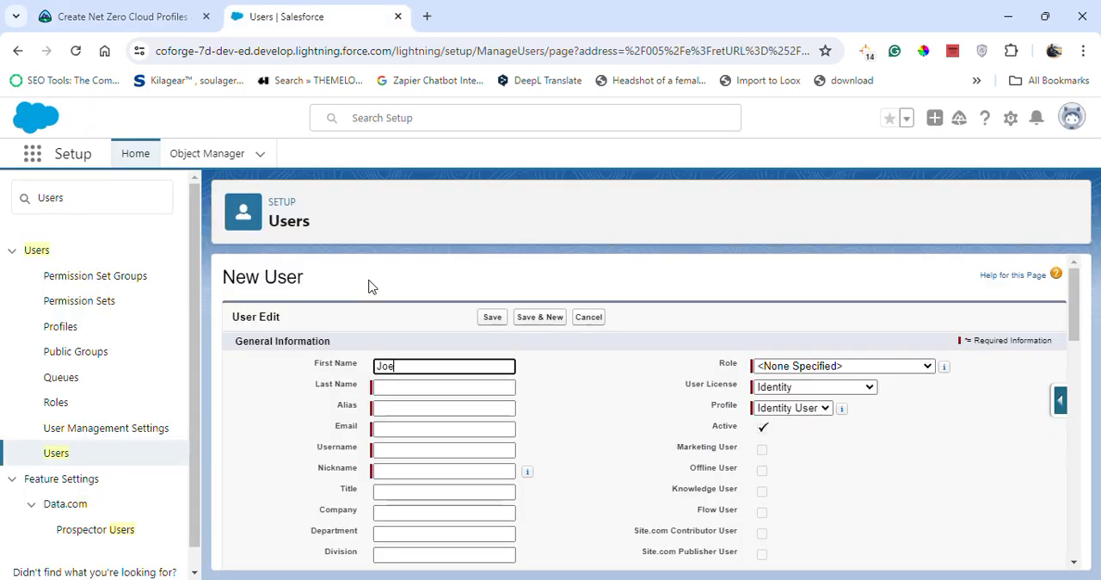
pyautogui.click(413, 387)
pyautogui.hotkey('ctrl', 'v')
pyautogui.click(594, 408)
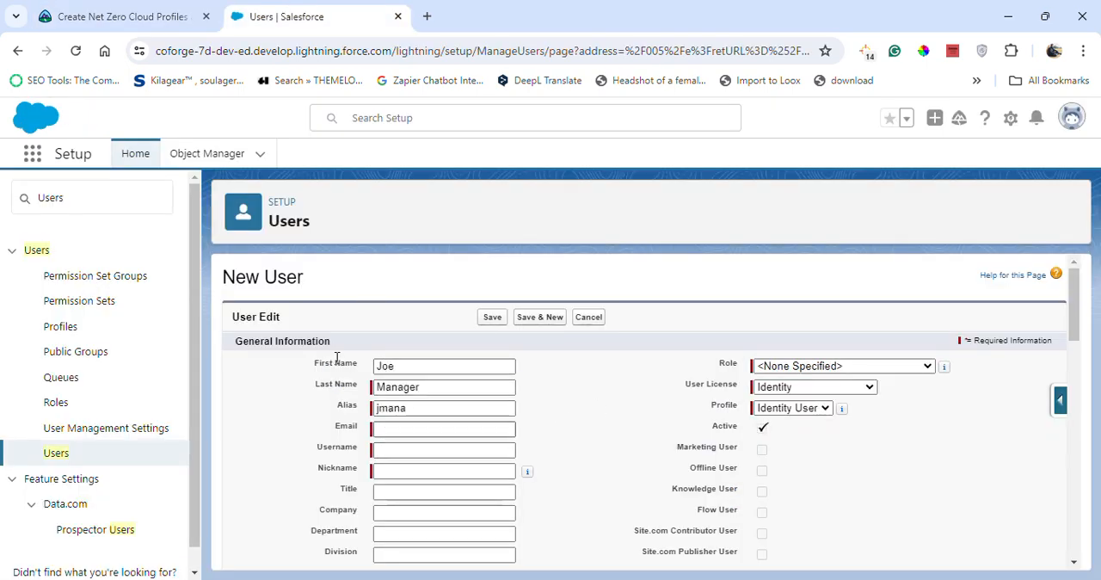
# Check the email requirement in the Trailhead instructions and enter the same email address used for the previous user.
pyautogui.click(157, 10)
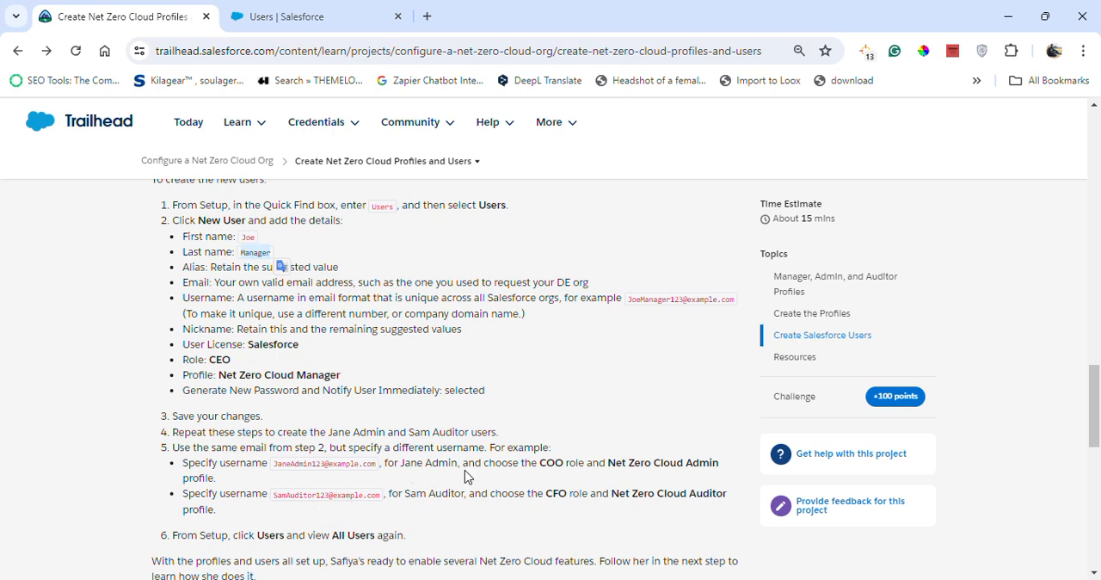
pyautogui.click(344, 12)
pyautogui.click(406, 429)
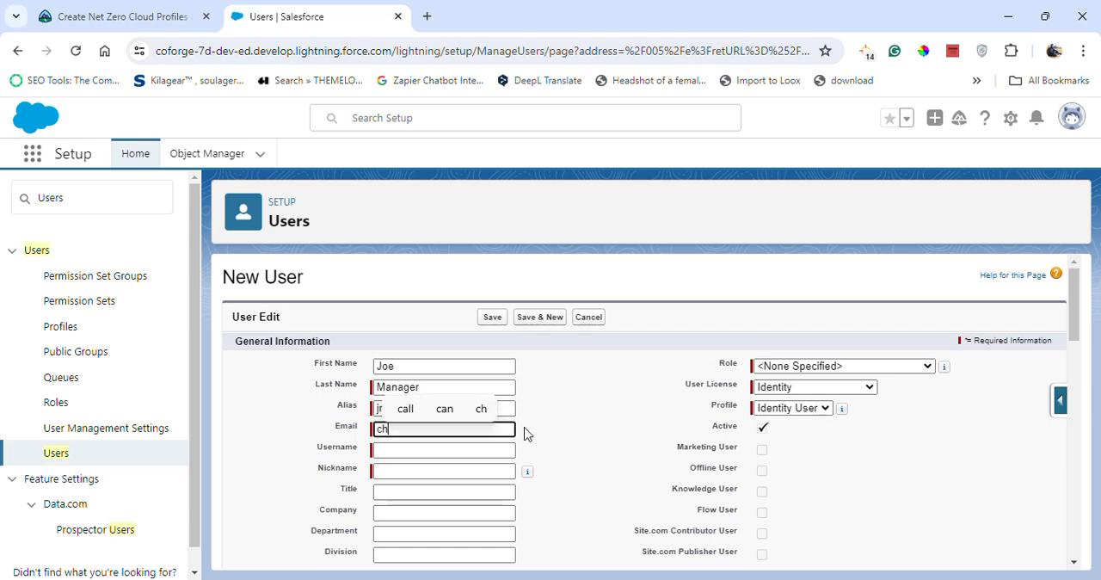
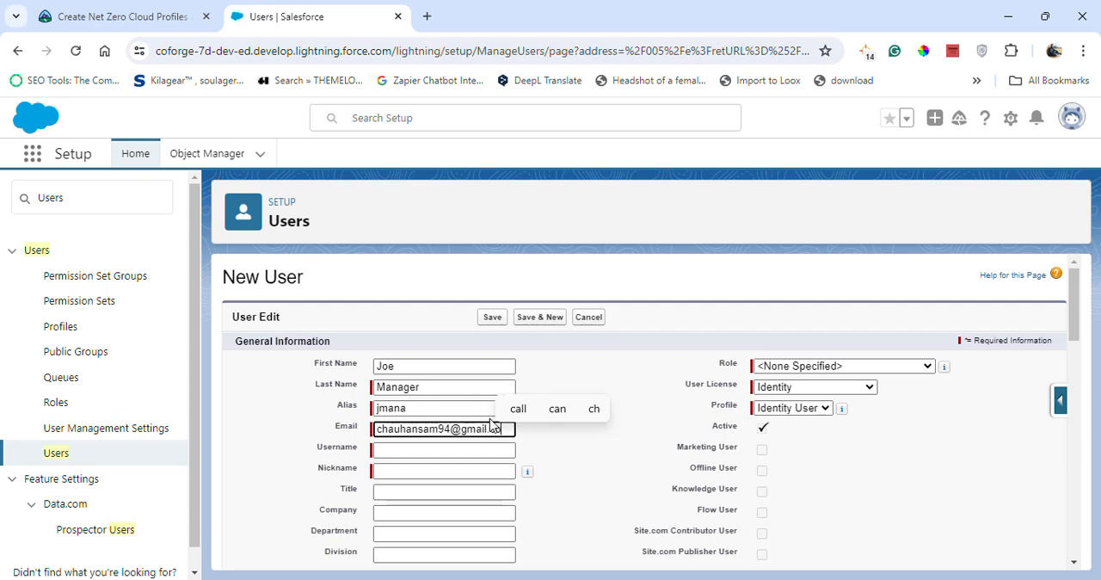
pyautogui.click(580, 513)
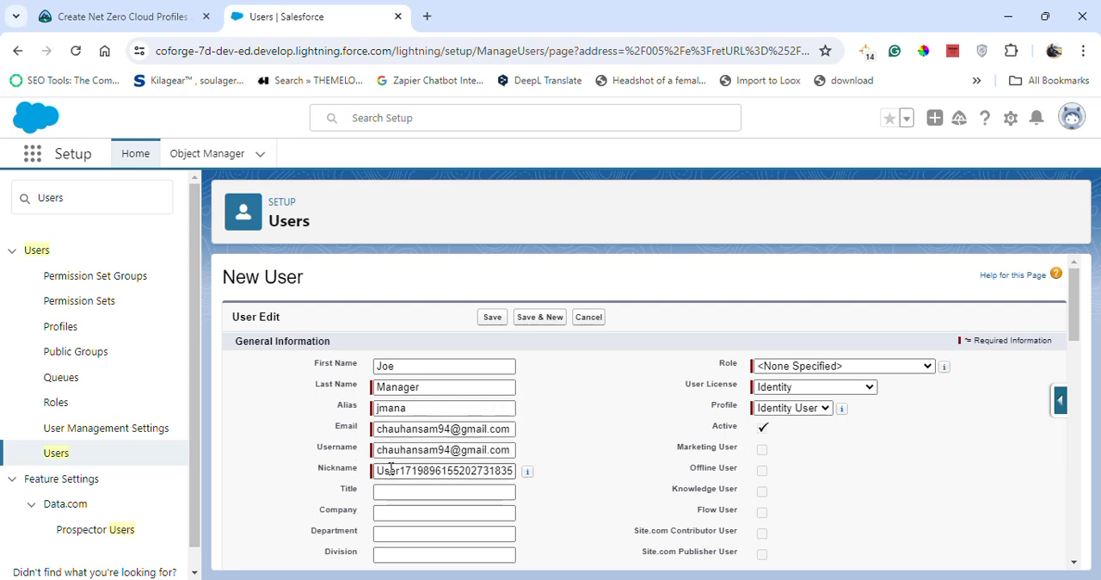
# Make the suggested username unique by inserting 44 before its existing digits.
pyautogui.click(441, 450)
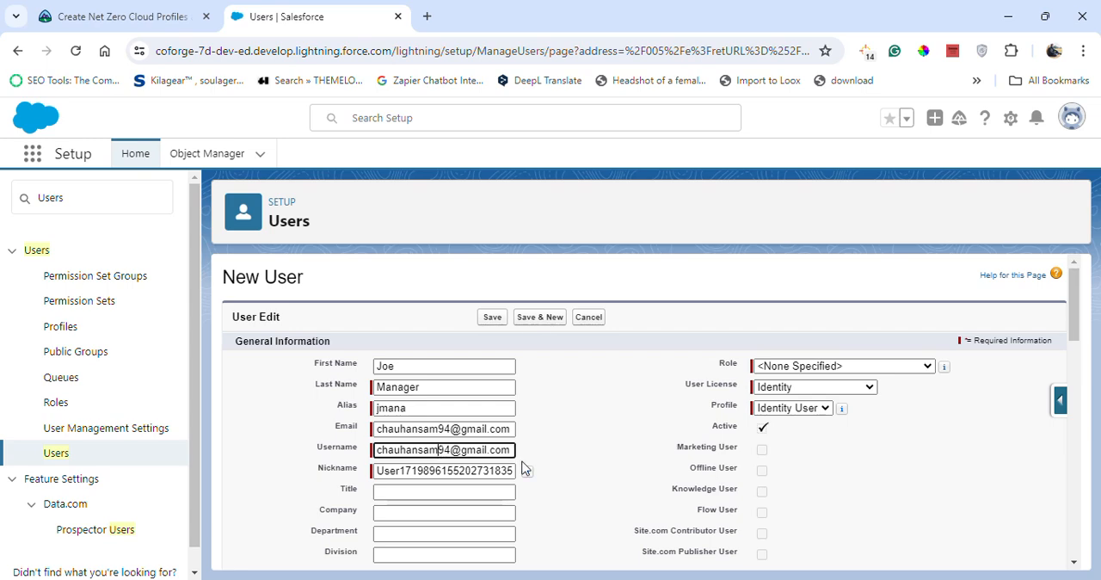
pyautogui.write('44')
pyautogui.scroll(-1, 542, 452)
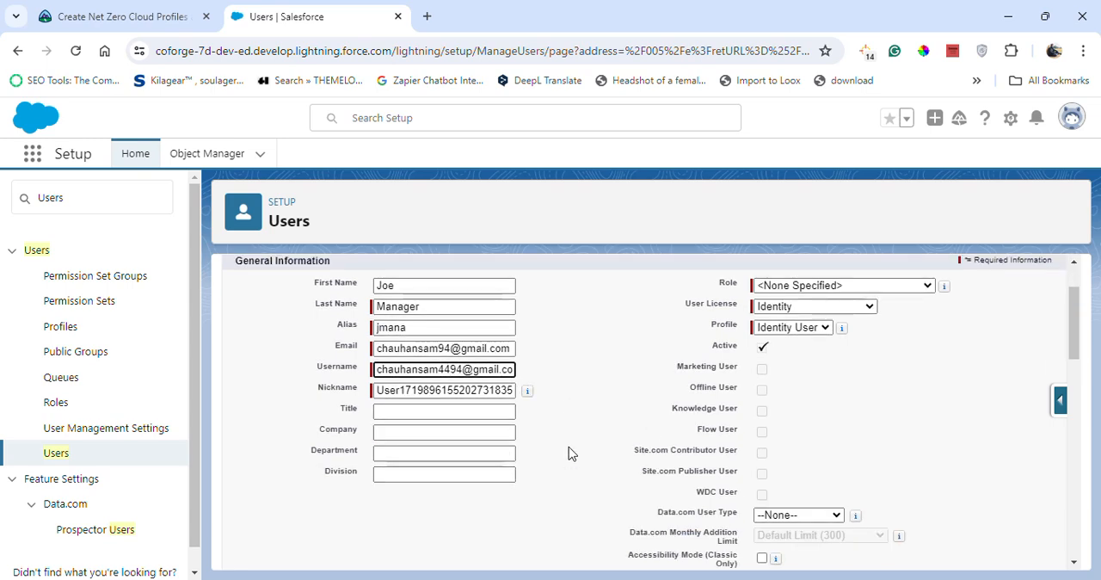
pyautogui.click(806, 307)
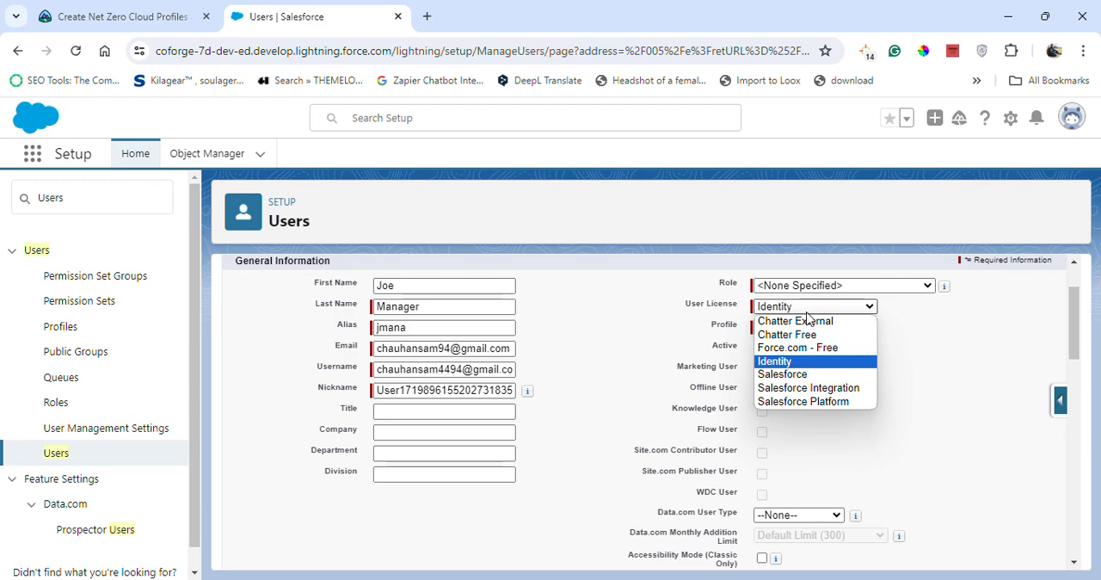
# Replace the new user's first name with the admin user's first name copied from the Trailhead instructions.
pyautogui.click(133, 17)
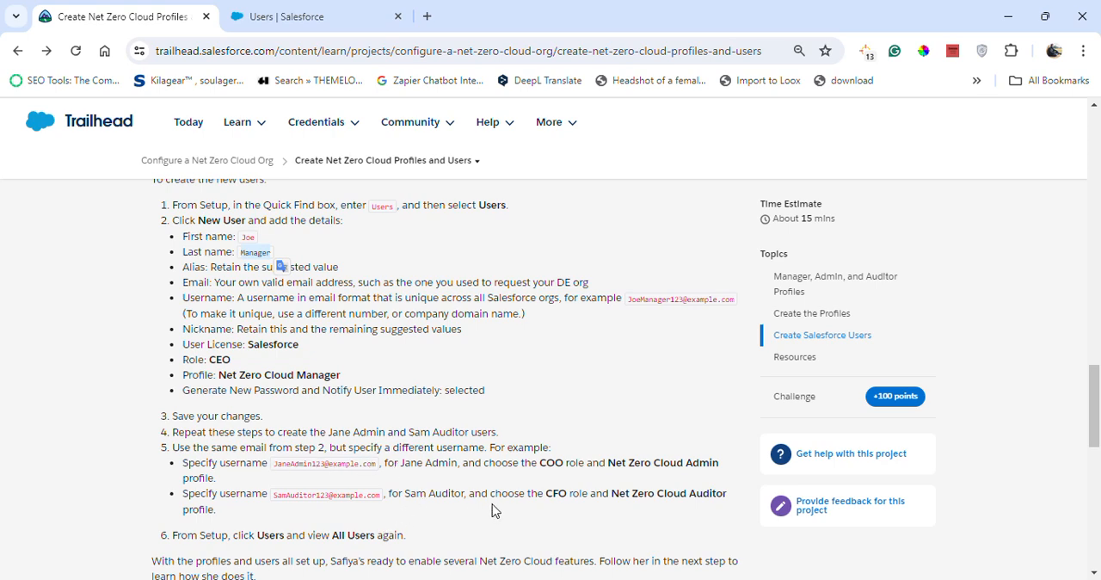
pyautogui.click(407, 464)
pyautogui.moveTo(401, 465); pyautogui.dragTo(422, 467)
pyautogui.hotkey('ctrl', 'c')
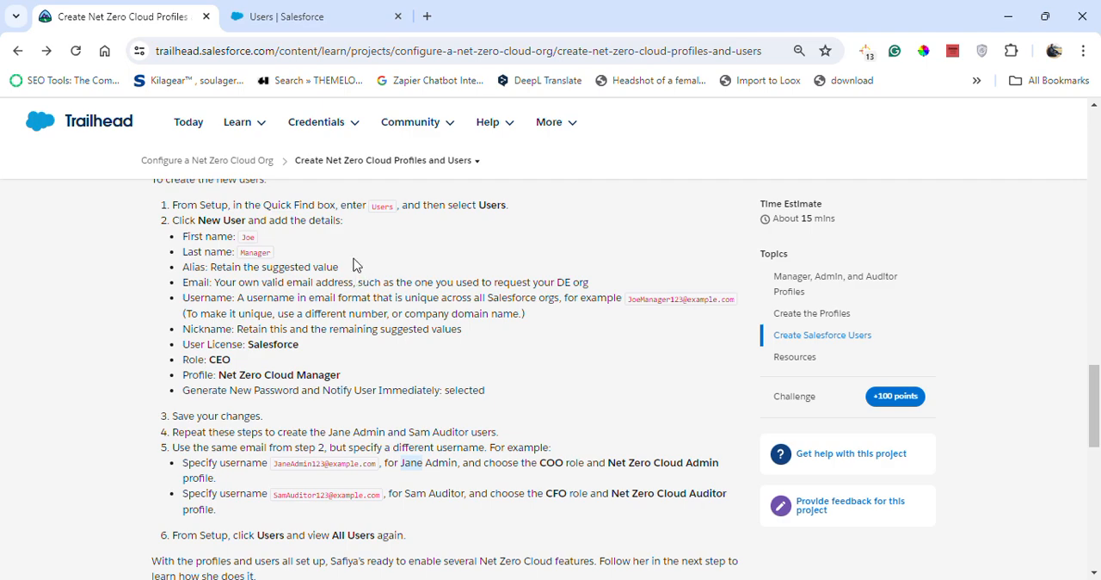
pyautogui.click(325, 12)
pyautogui.doubleClick(391, 284)
pyautogui.hotkey('ctrl', 'v')
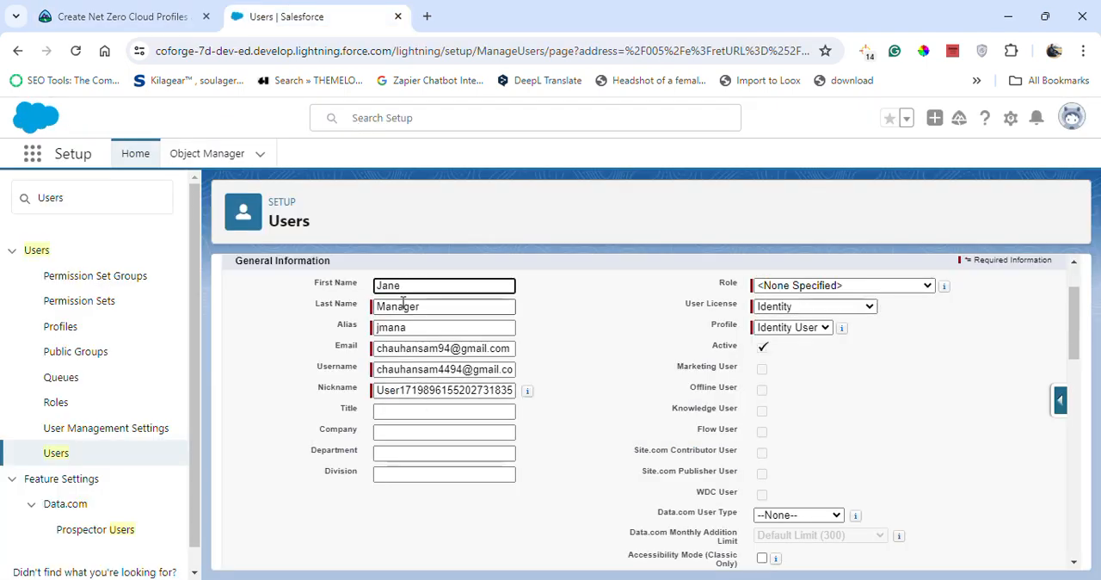
# Replace the last name with the admin user's last name copied from the Trailhead instructions and clear the old alias.
pyautogui.click(123, 16)
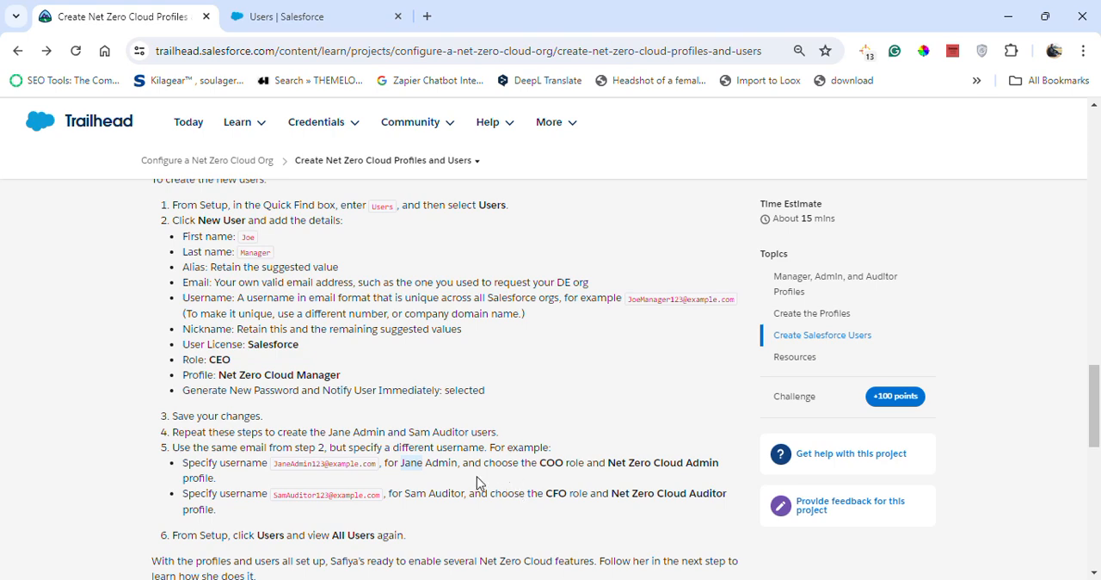
pyautogui.moveTo(425, 463); pyautogui.dragTo(452, 465)
pyautogui.click(287, 16)
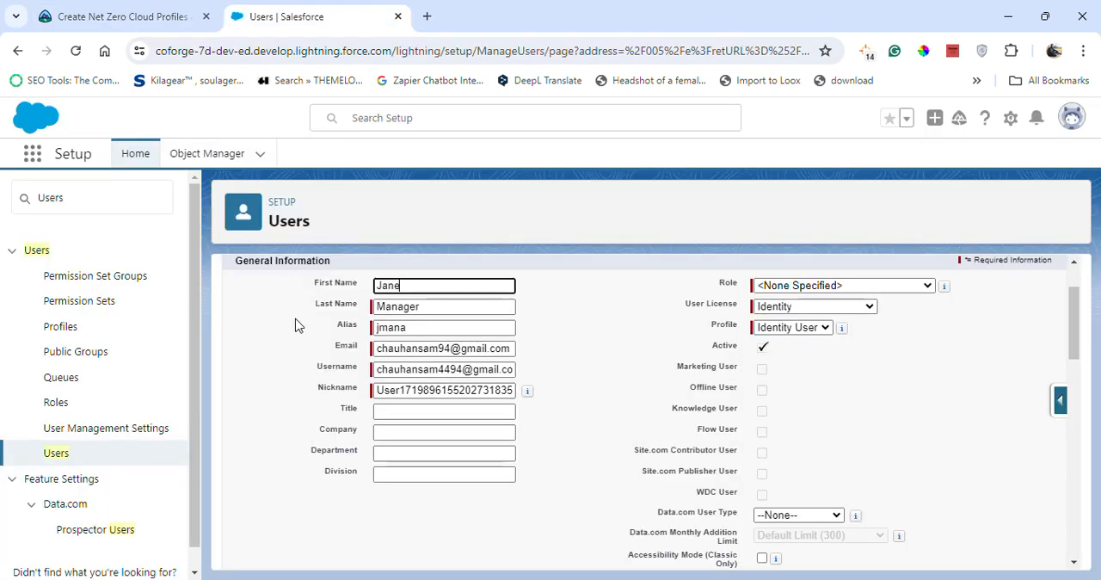
pyautogui.moveTo(442, 307); pyautogui.dragTo(299, 306)
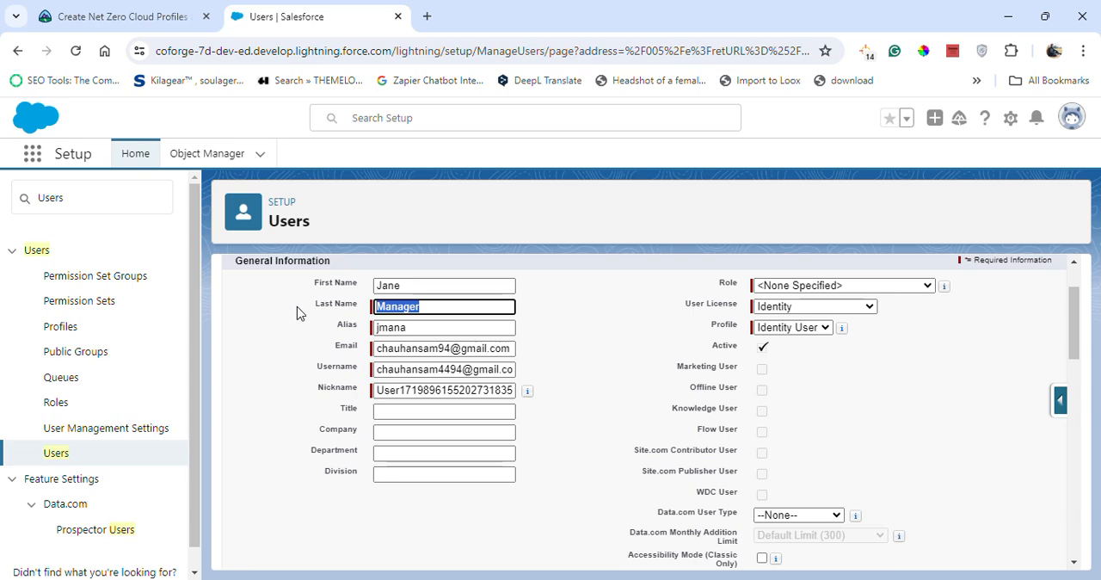
pyautogui.write('Admin')
pyautogui.press('Tab')
pyautogui.press('BackSpace')
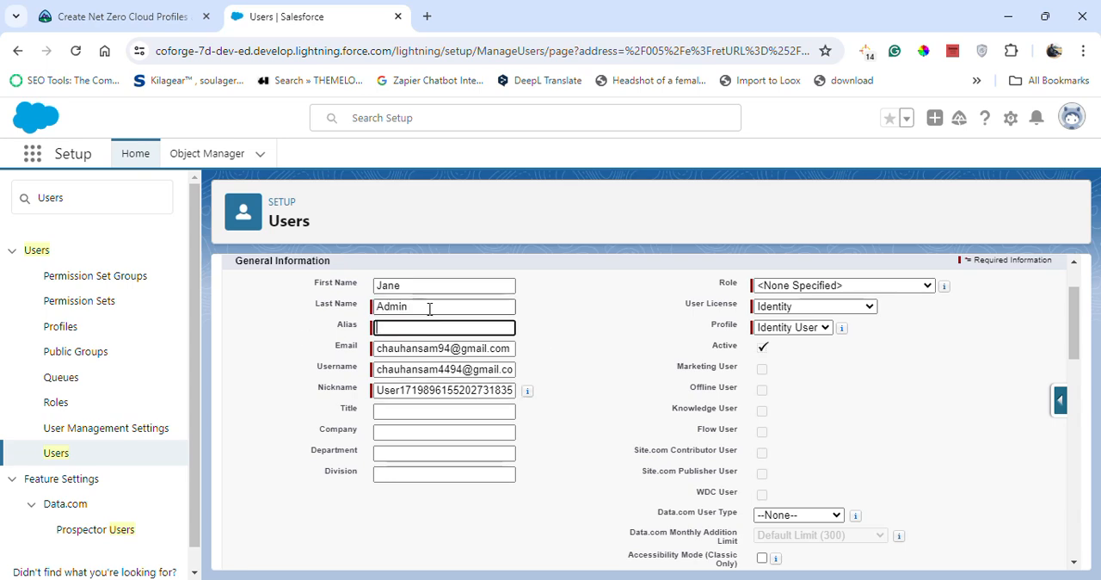
# Try to regenerate the suggested alias by cutting the last name and pasting it back.
pyautogui.moveTo(430, 308); pyautogui.dragTo(277, 311)
pyautogui.hotkey('ctrl', 'x')
pyautogui.hotkey('ctrl', 'v')
pyautogui.click(414, 328)
pyautogui.moveTo(416, 288); pyautogui.dragTo(323, 298)
pyautogui.click(443, 308)
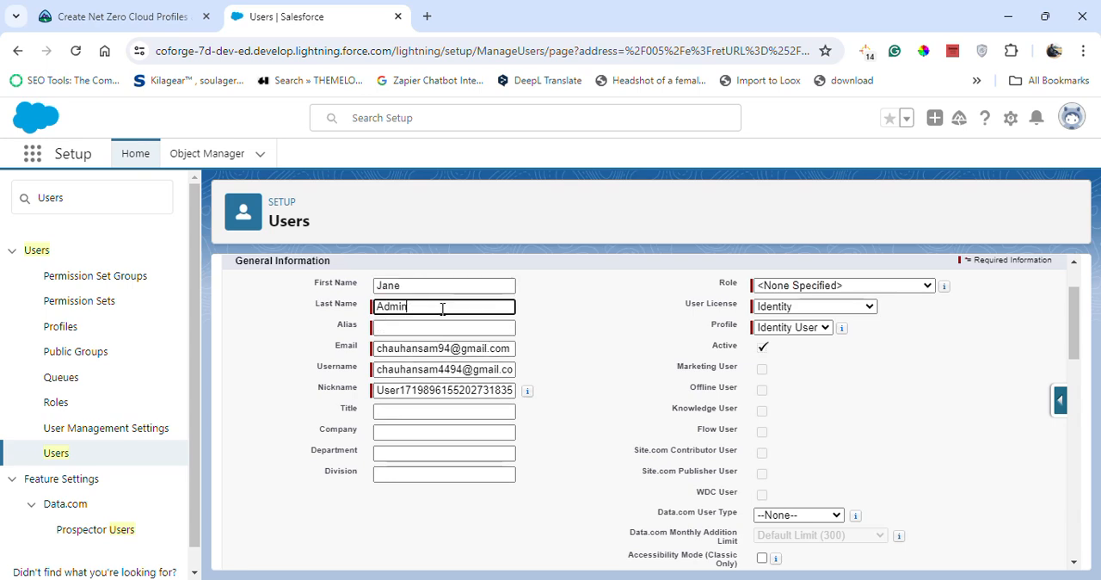
# Clear the first name, last name and alias fields of the new user form.
pyautogui.press('BackSpace')
pyautogui.press('BackSpace')
pyautogui.press('BackSpace')
pyautogui.press('BackSpace')
pyautogui.press('BackSpace')
pyautogui.click(408, 289)
pyautogui.press('BackSpace')
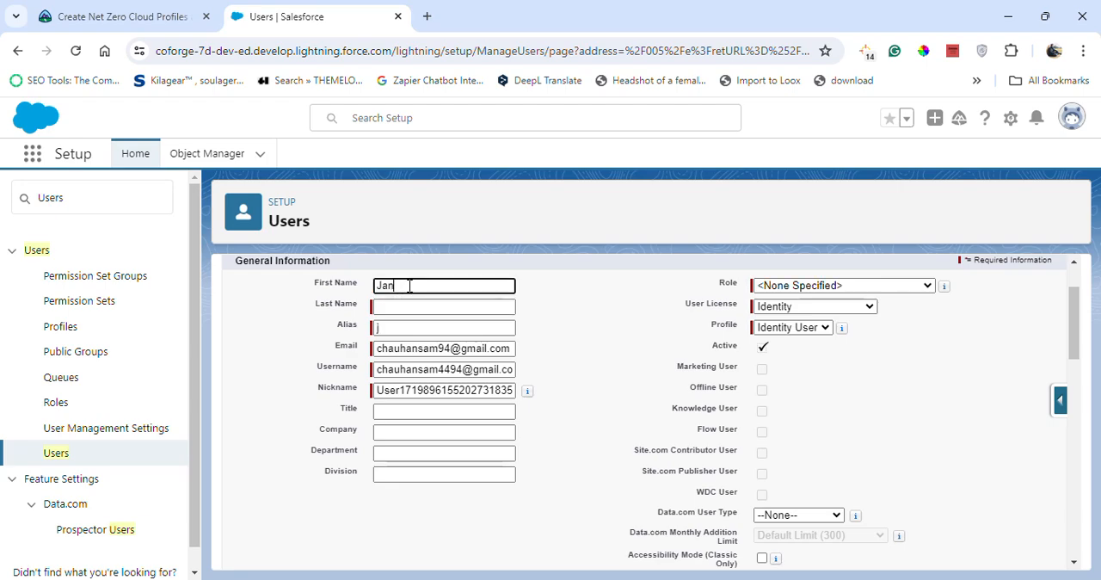
pyautogui.press('BackSpace')
pyautogui.press('BackSpace')
pyautogui.press('BackSpace')
pyautogui.click(406, 336)
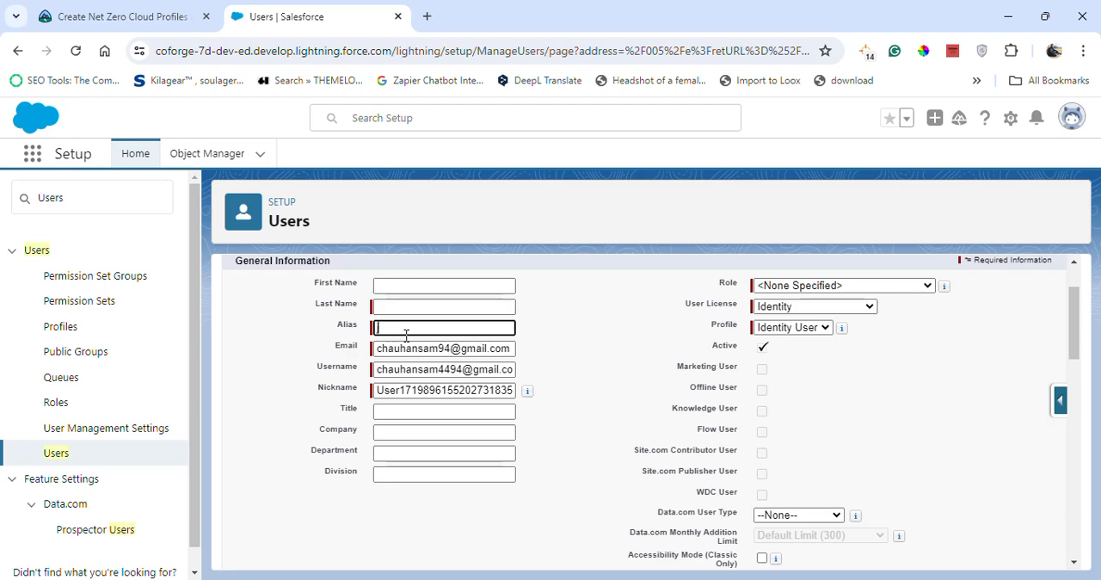
pyautogui.click(410, 287)
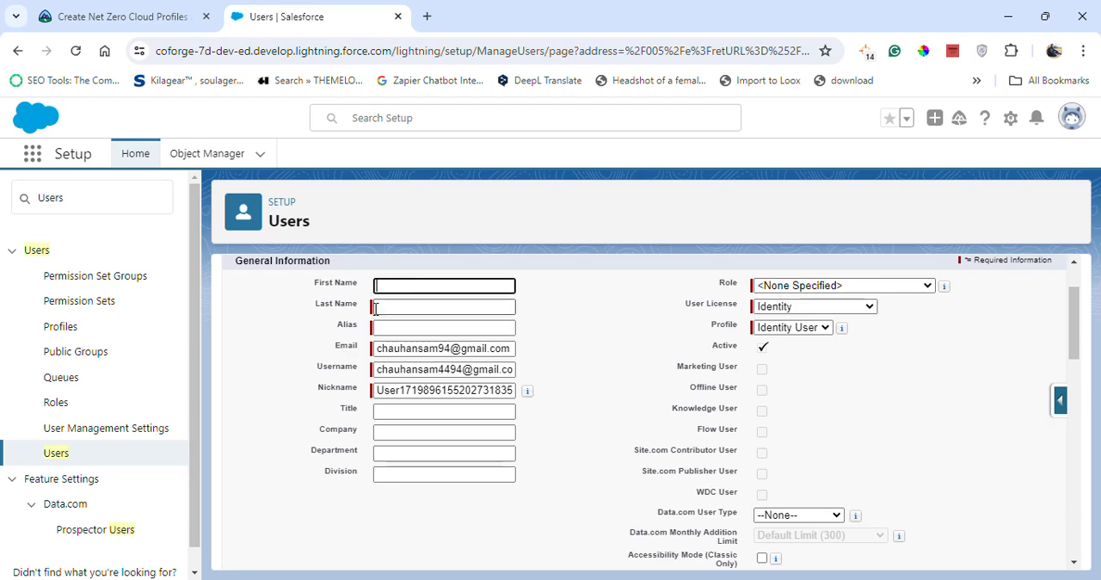
# Enter the admin user's first and last names copied from the Trailhead instructions and accept the suggested alias.
pyautogui.click(200, 13)
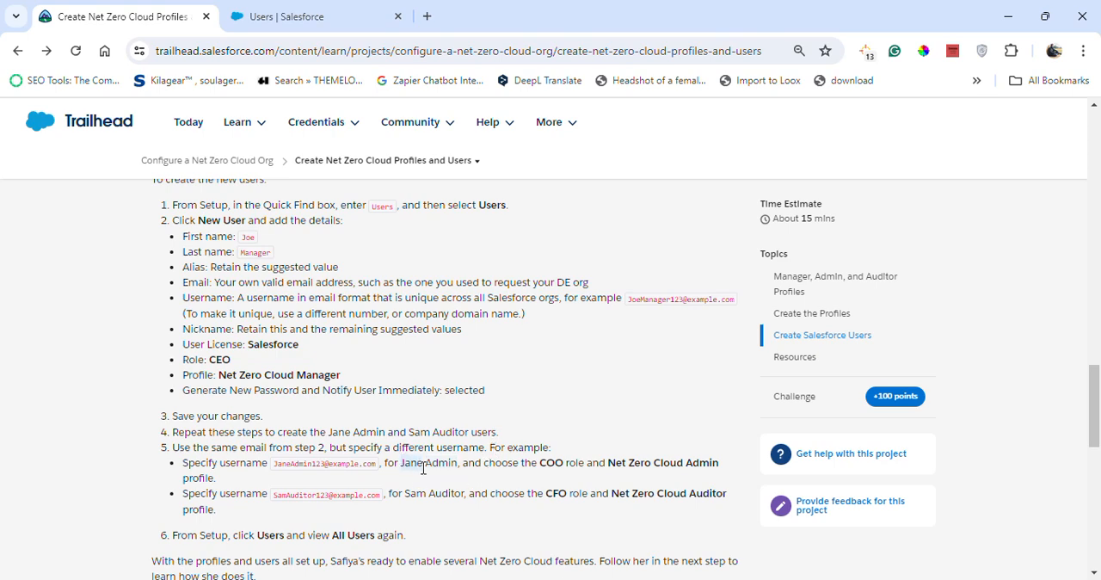
pyautogui.click(370, 18)
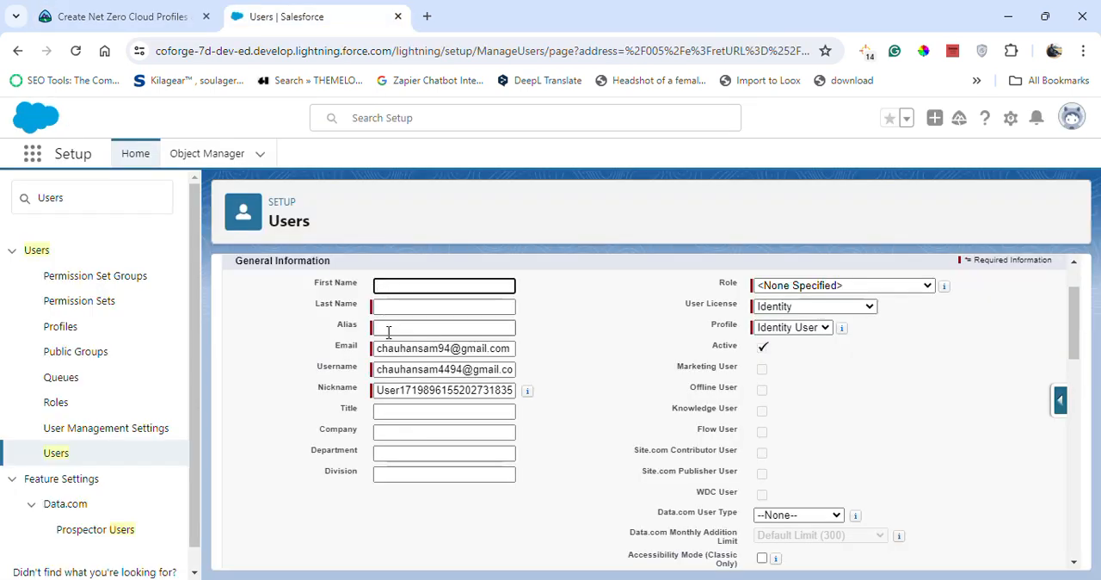
pyautogui.hotkey('ctrl', 'v')
pyautogui.click(172, 14)
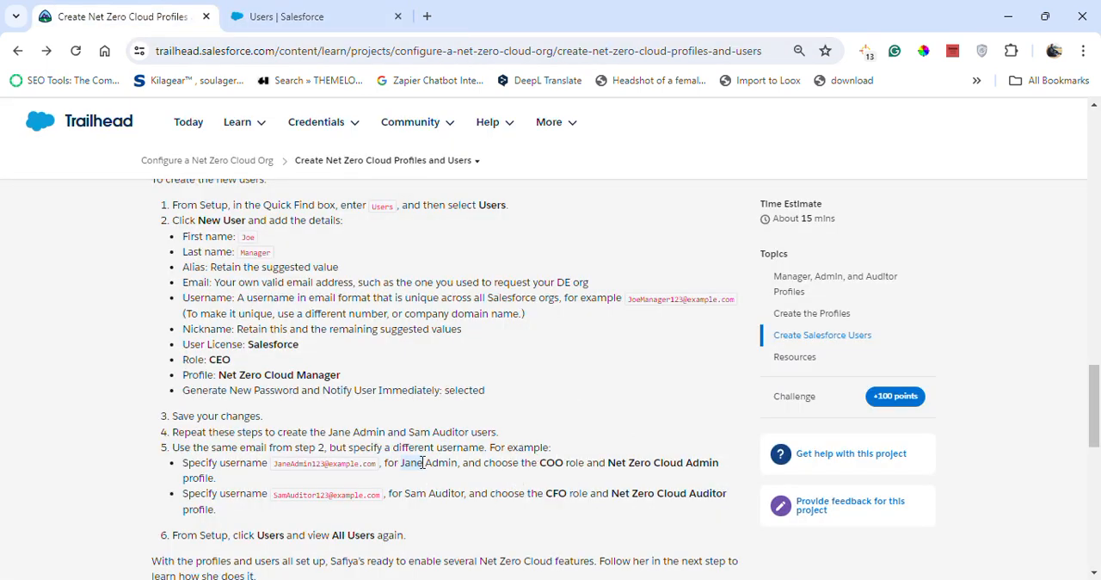
pyautogui.moveTo(428, 462); pyautogui.dragTo(454, 467)
pyautogui.click(284, 16)
pyautogui.click(451, 307)
pyautogui.hotkey('ctrl', 'v')
pyautogui.click(634, 368)
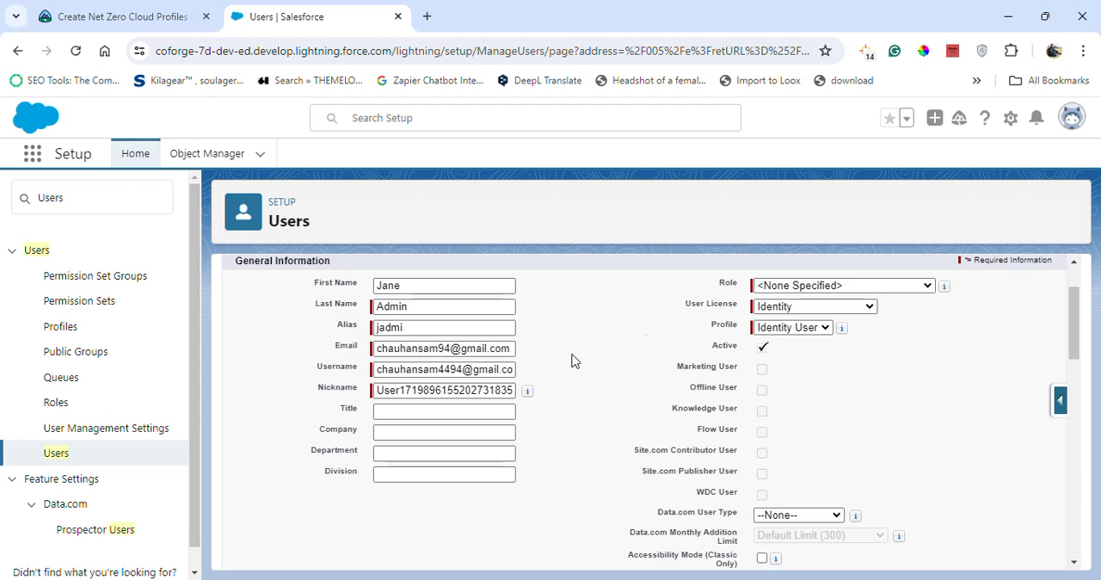
# Check the admin user's role in the Trailhead instructions and set the role to COO.
pyautogui.click(73, 12)
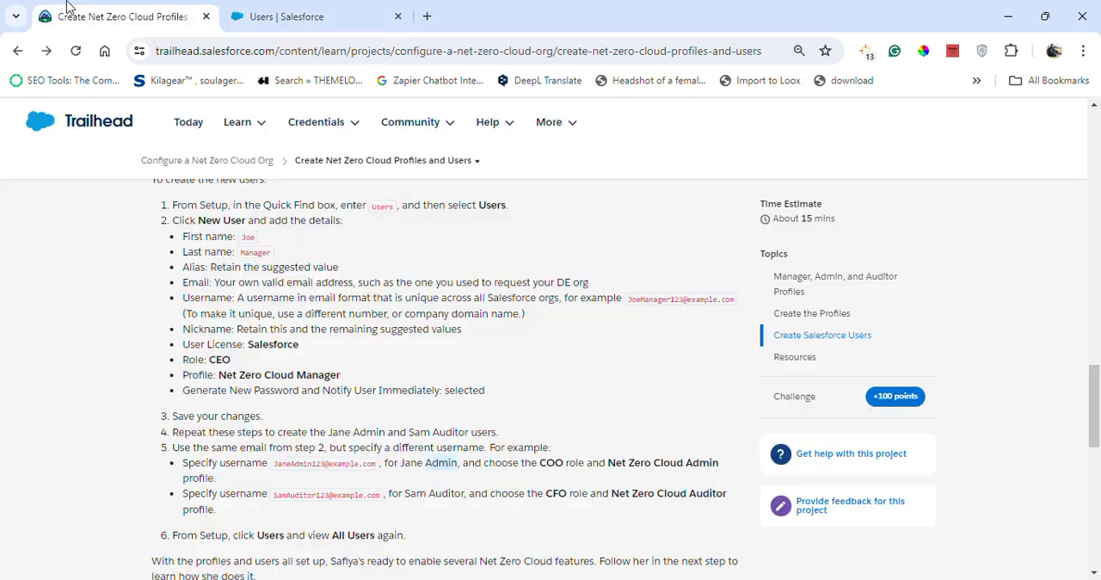
pyautogui.click(387, 7)
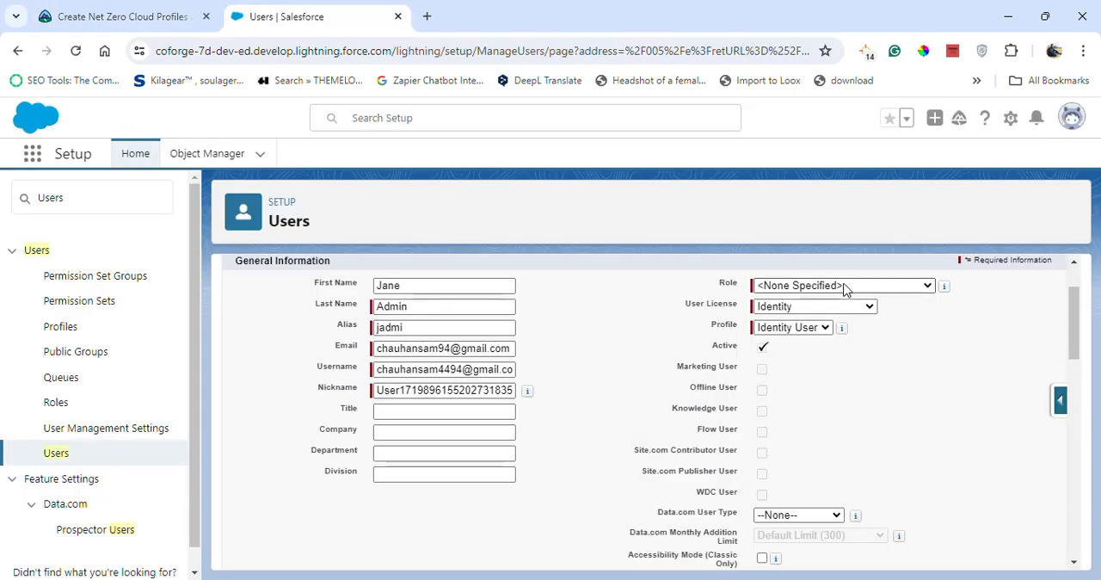
pyautogui.click(850, 289)
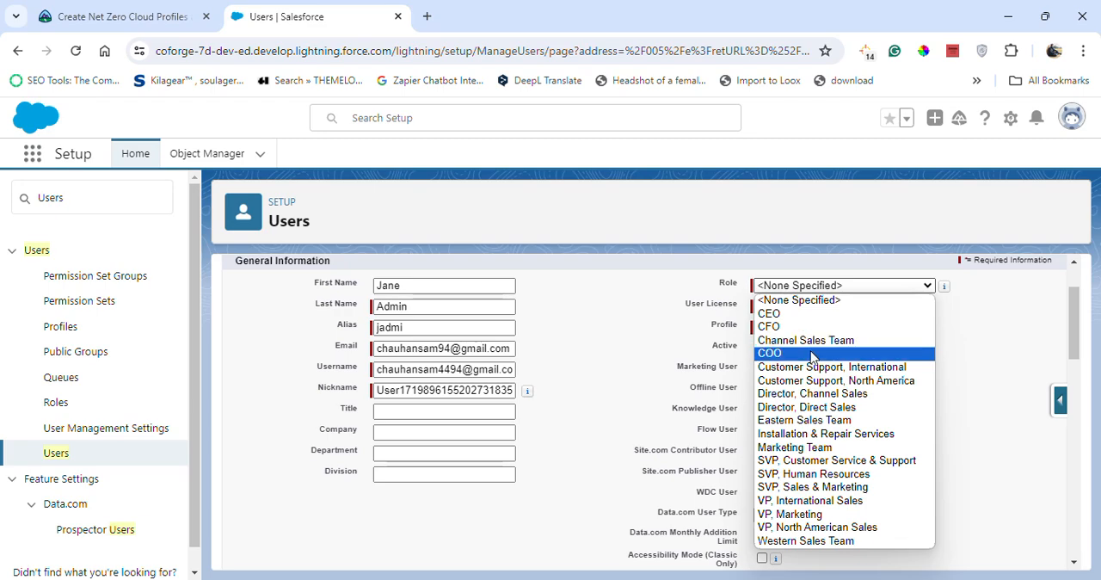
pyautogui.click(813, 353)
# Check the Trailhead instructions and look for the required profile under the Identity user license.
pyautogui.click(103, 16)
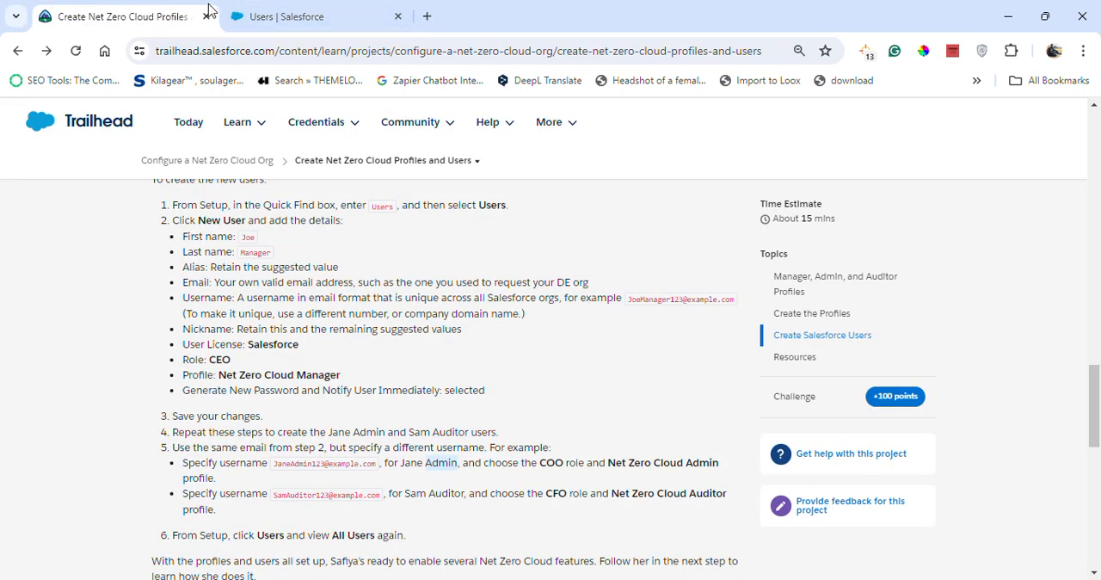
pyautogui.click(284, 16)
pyautogui.click(778, 306)
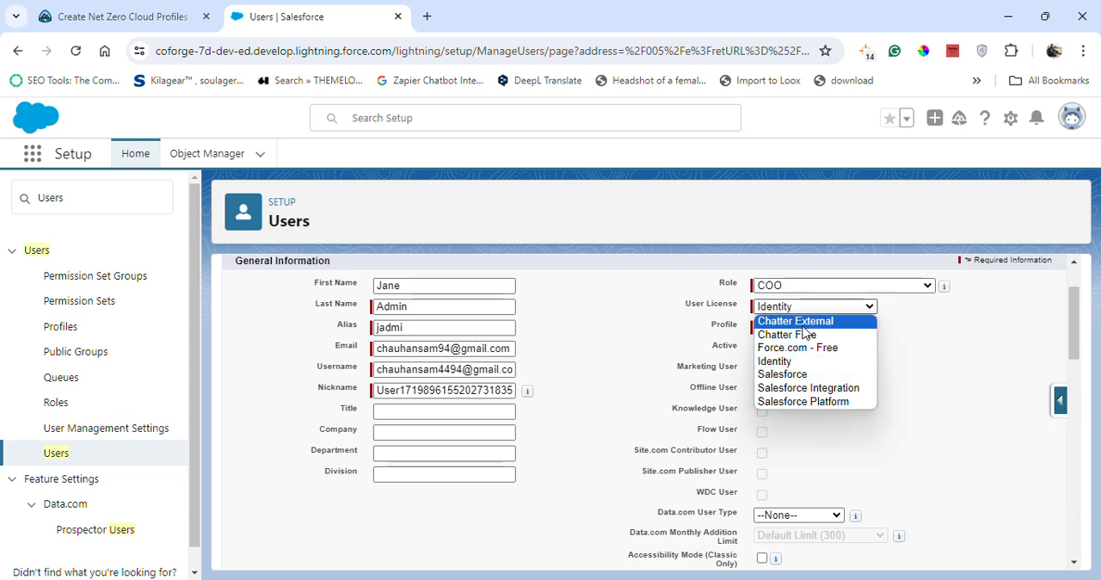
pyautogui.click(778, 362)
pyautogui.click(798, 334)
pyautogui.click(789, 341)
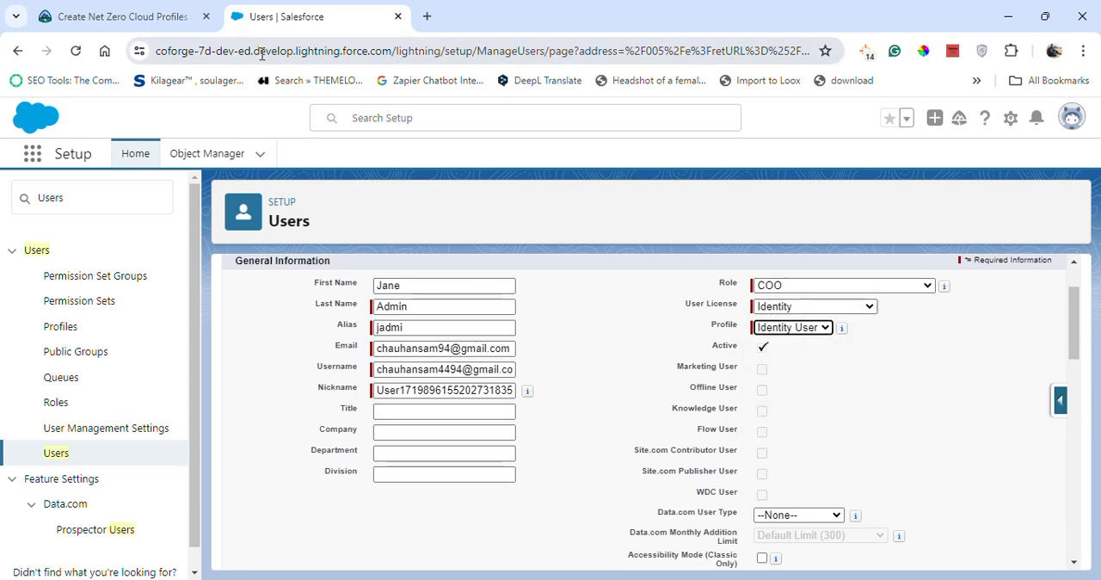
# Set the admin user's license to Salesforce and the profile to Net Zero Cloud Admin.
pyautogui.click(155, 16)
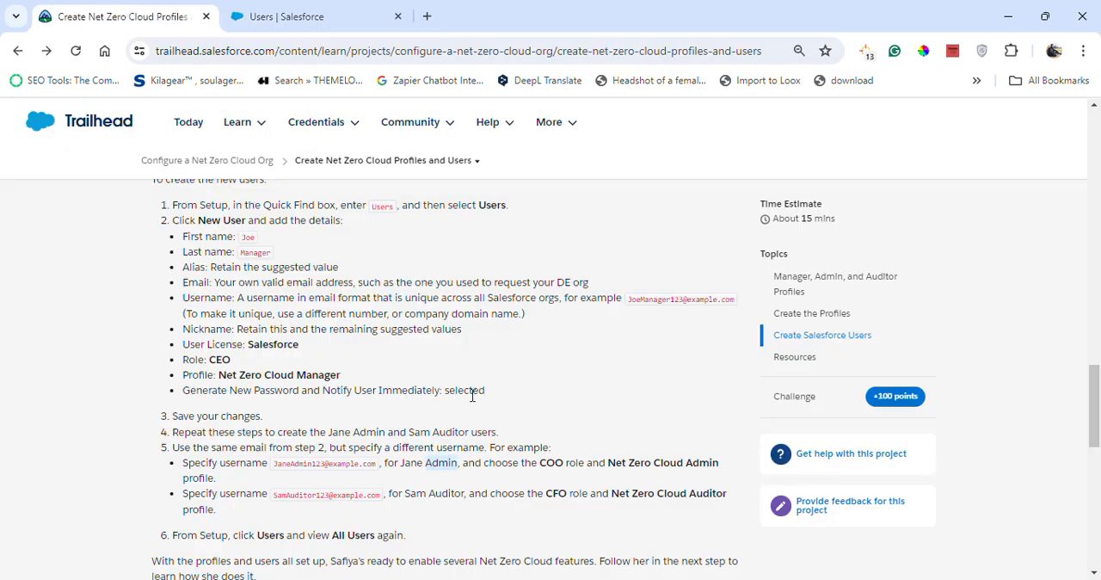
pyautogui.click(336, 9)
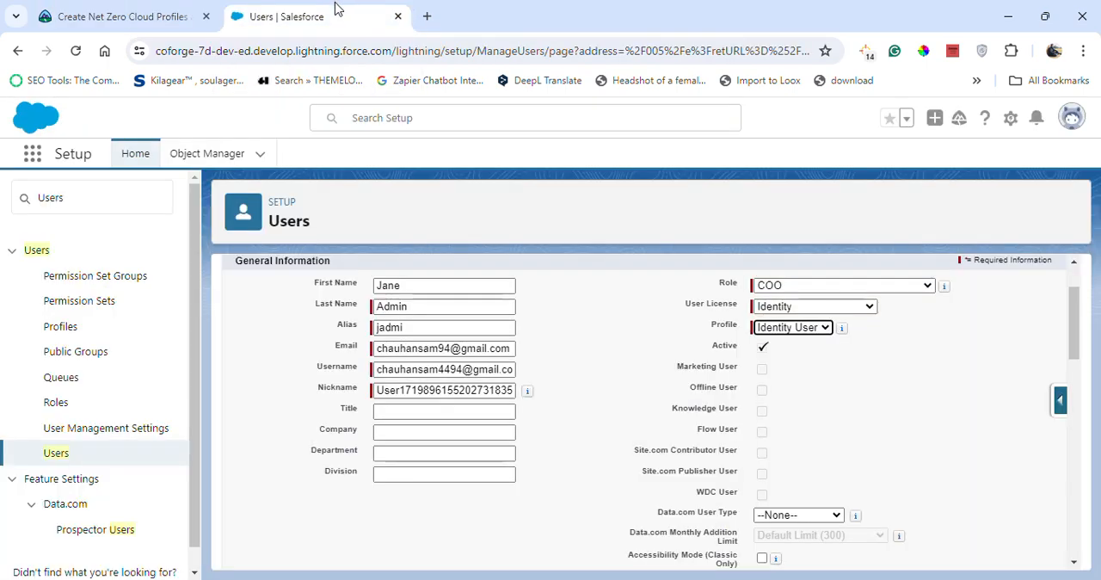
pyautogui.click(845, 307)
pyautogui.click(800, 362)
pyautogui.click(800, 331)
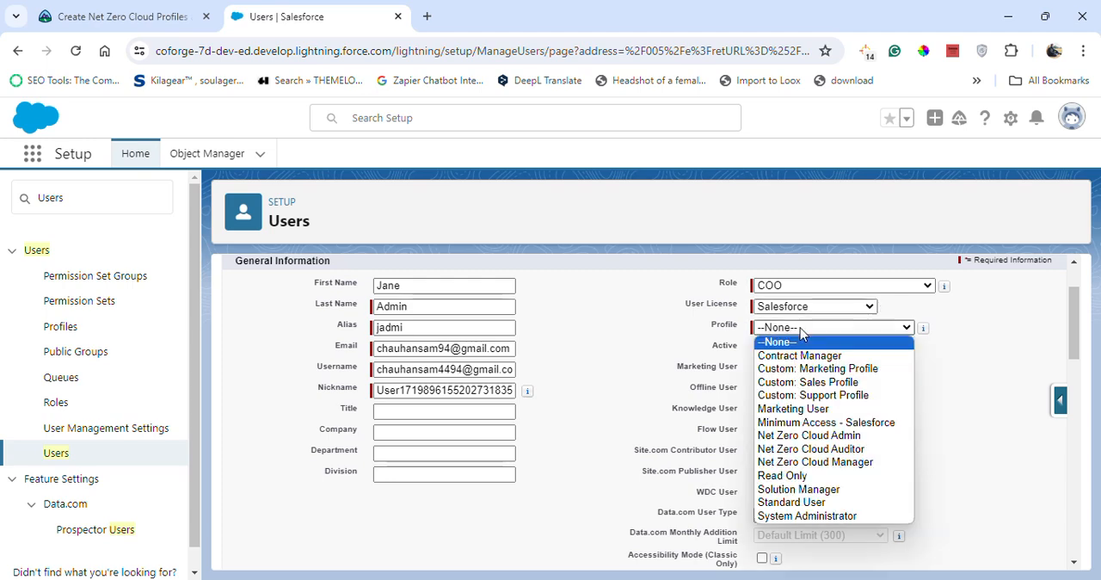
pyautogui.click(813, 435)
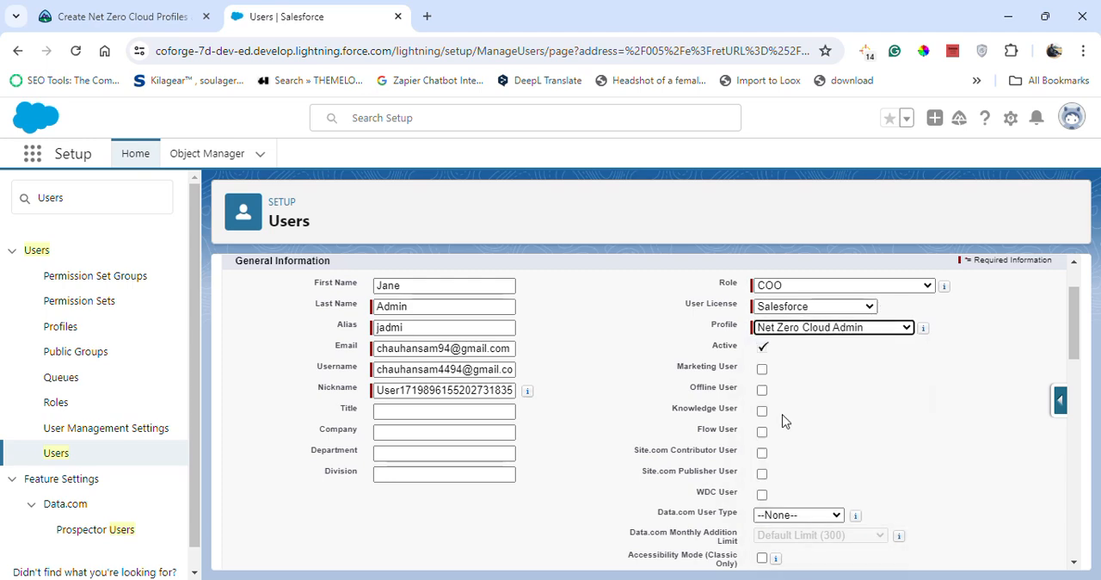
# Check the admin user's settings against the Trailhead instructions and save the new user.
pyautogui.click(120, 11)
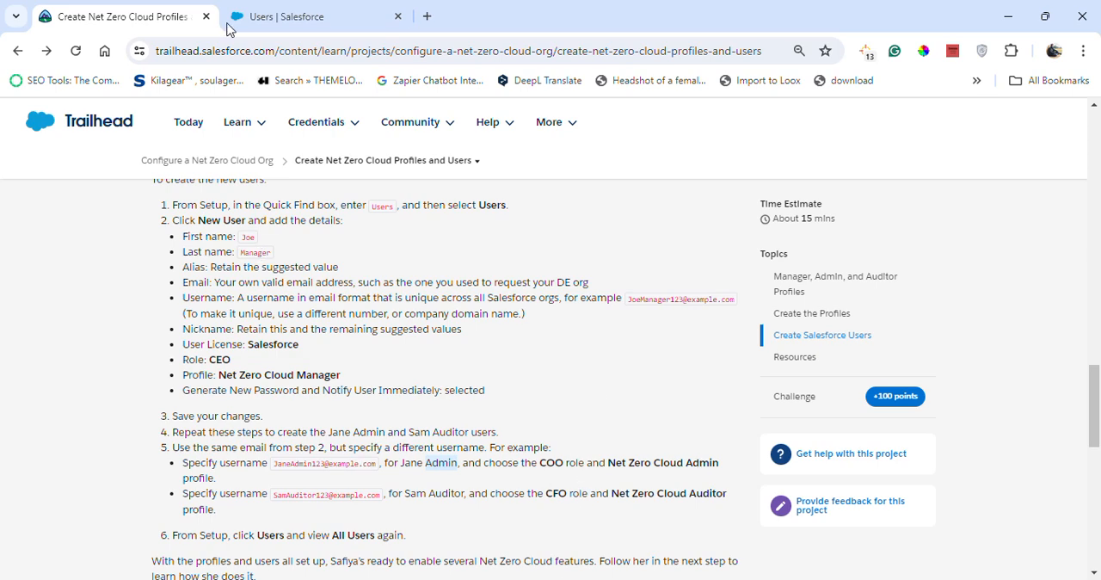
pyautogui.click(314, 9)
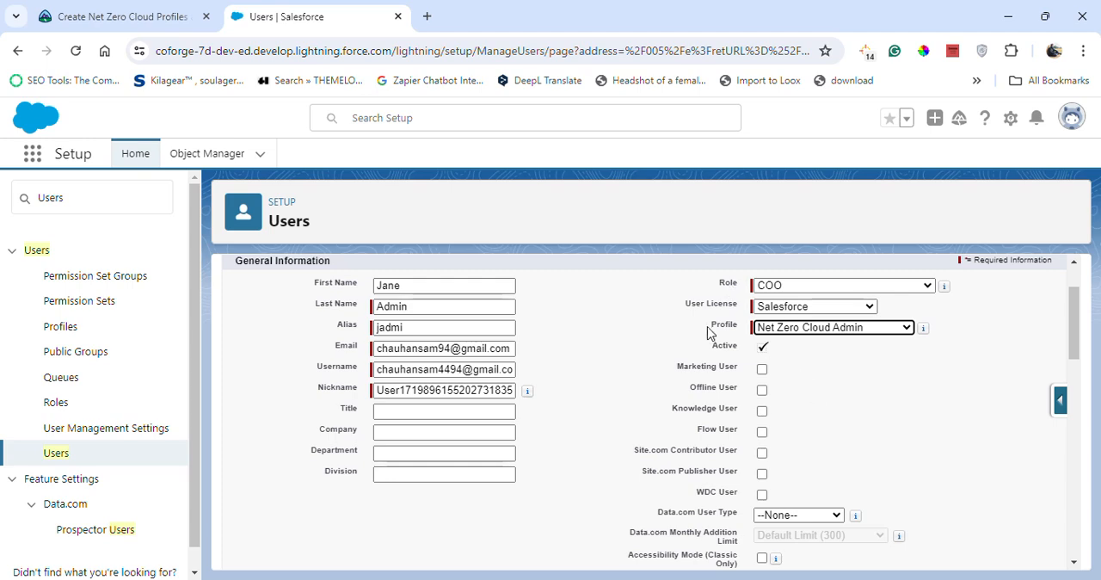
pyautogui.scroll(1, 719, 274)
pyautogui.click(495, 319)
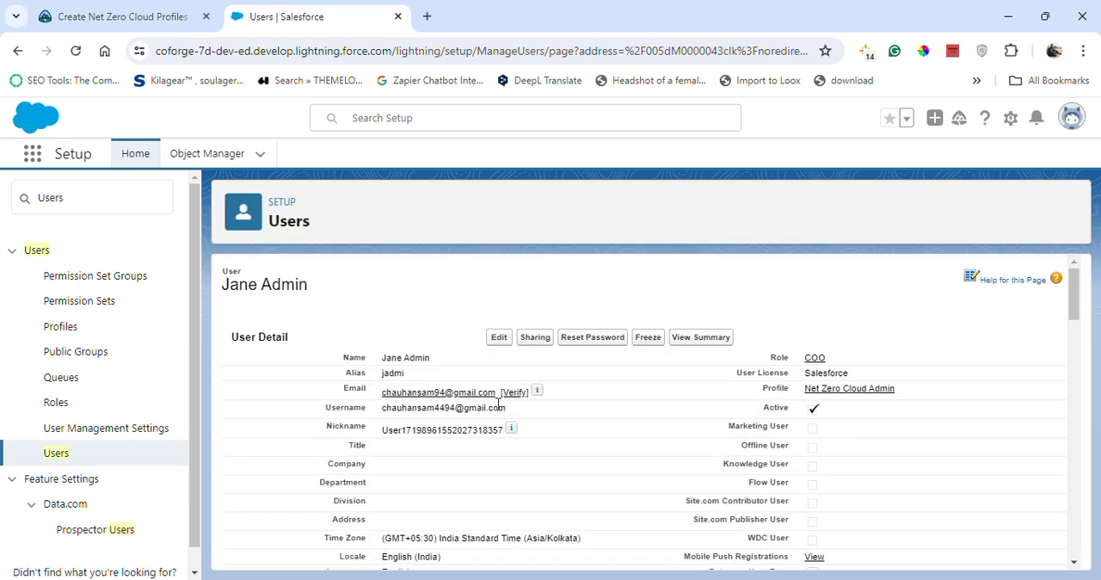
# Start another new user from the users list and enter the auditor user's first name copied from the Trailhead instructions.
pyautogui.click(57, 456)
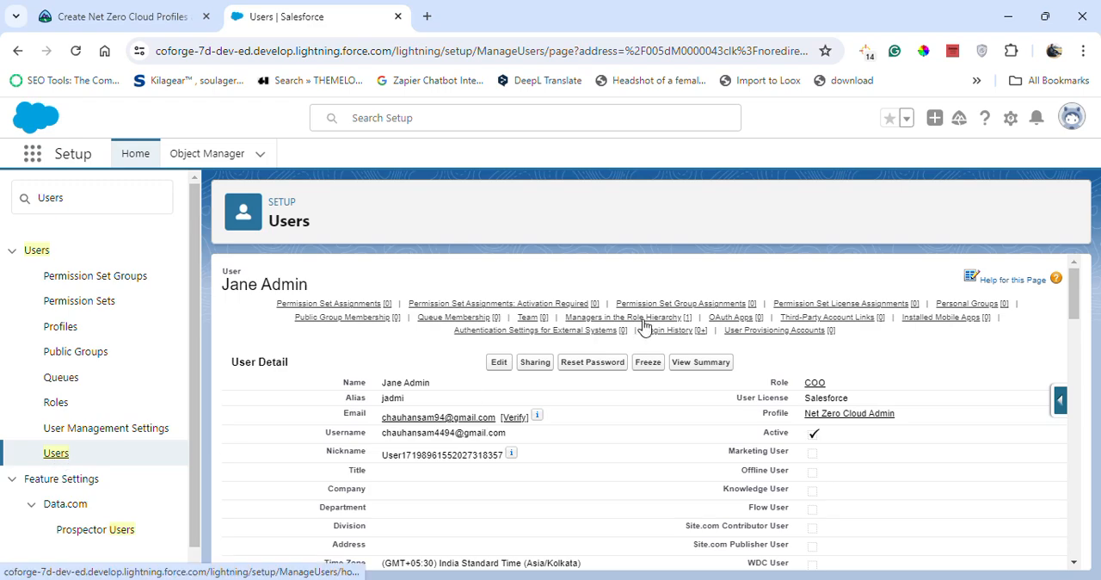
pyautogui.click(513, 401)
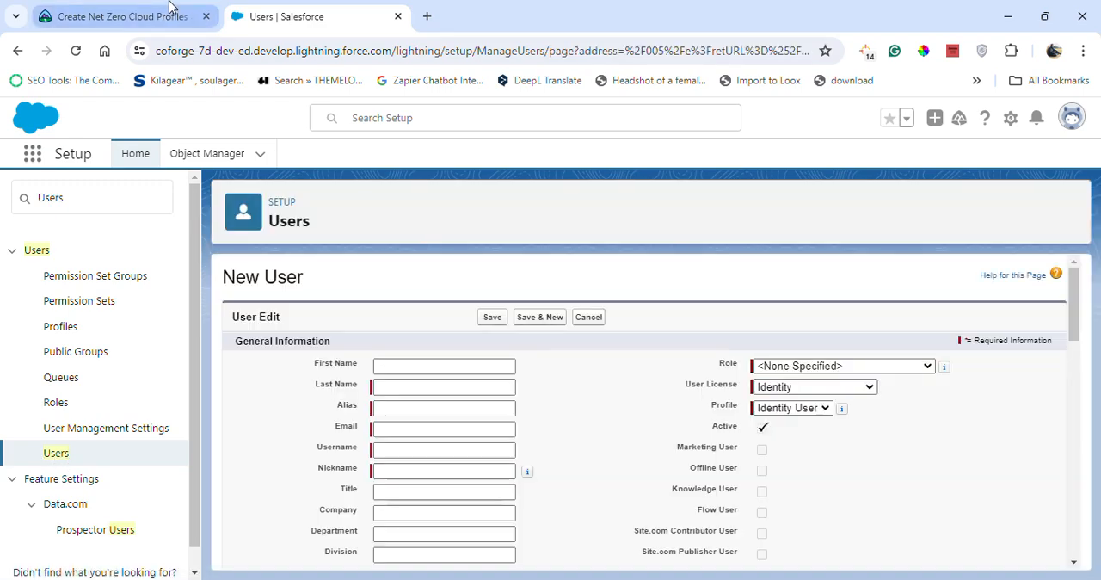
pyautogui.click(170, 8)
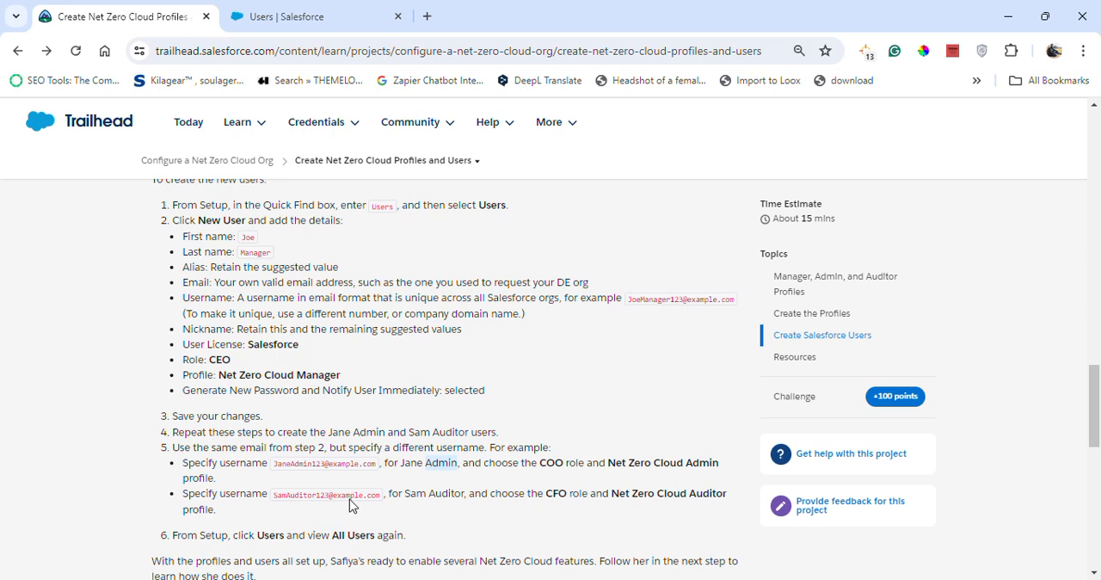
pyautogui.moveTo(407, 493); pyautogui.dragTo(425, 495)
pyautogui.click(284, 17)
pyautogui.click(408, 365)
pyautogui.hotkey('ctrl', 'v')
# Copy the auditor user's last name from the Trailhead instructions into the form and accept the suggested alias.
pyautogui.click(177, 13)
pyautogui.moveTo(429, 494); pyautogui.dragTo(464, 494)
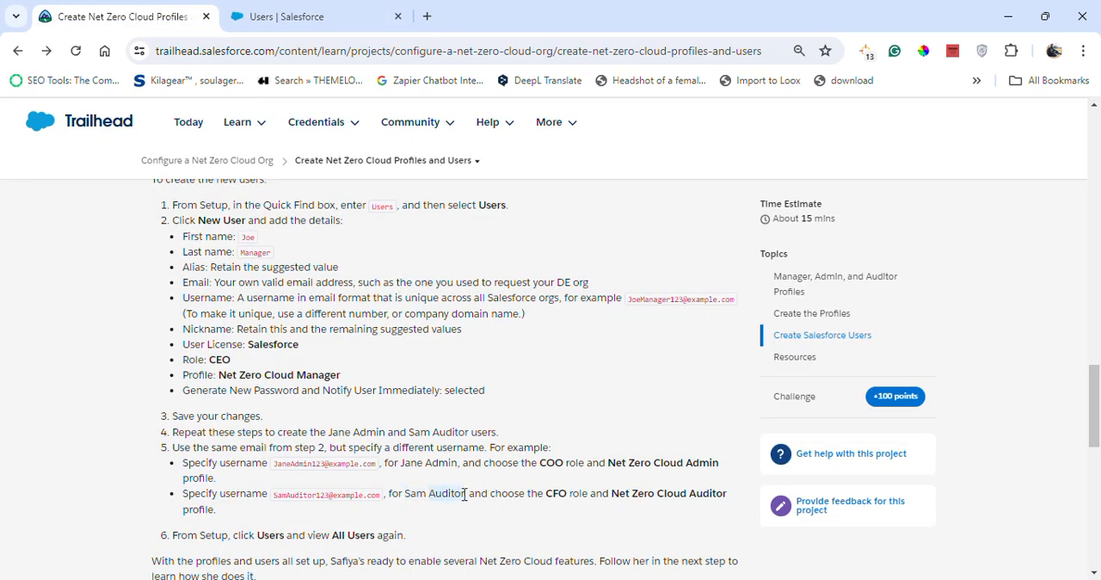
pyautogui.click(366, 12)
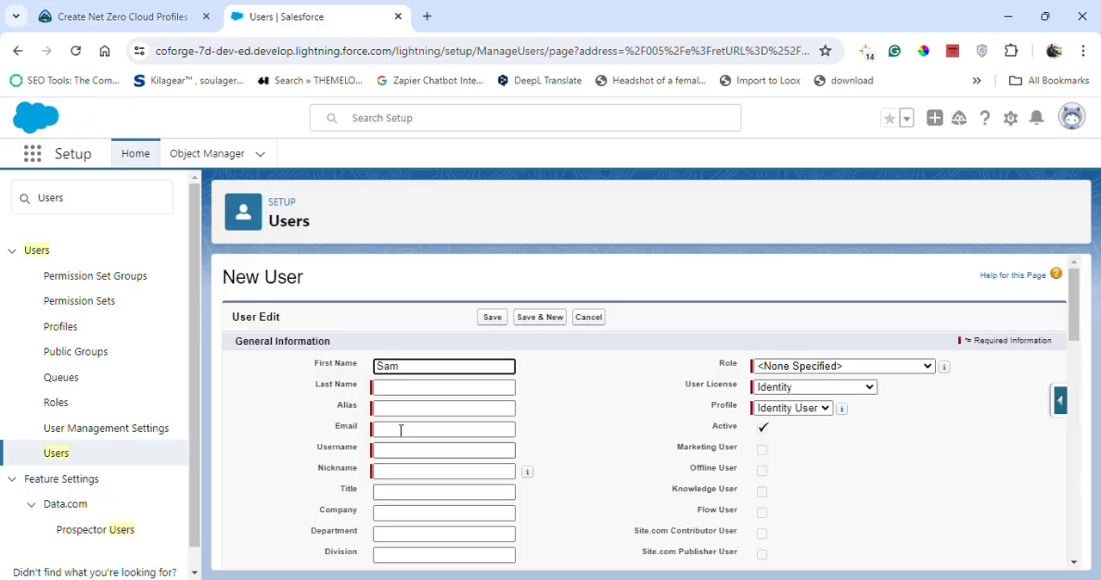
pyautogui.click(412, 392)
pyautogui.hotkey('ctrl', 'v')
pyautogui.click(539, 422)
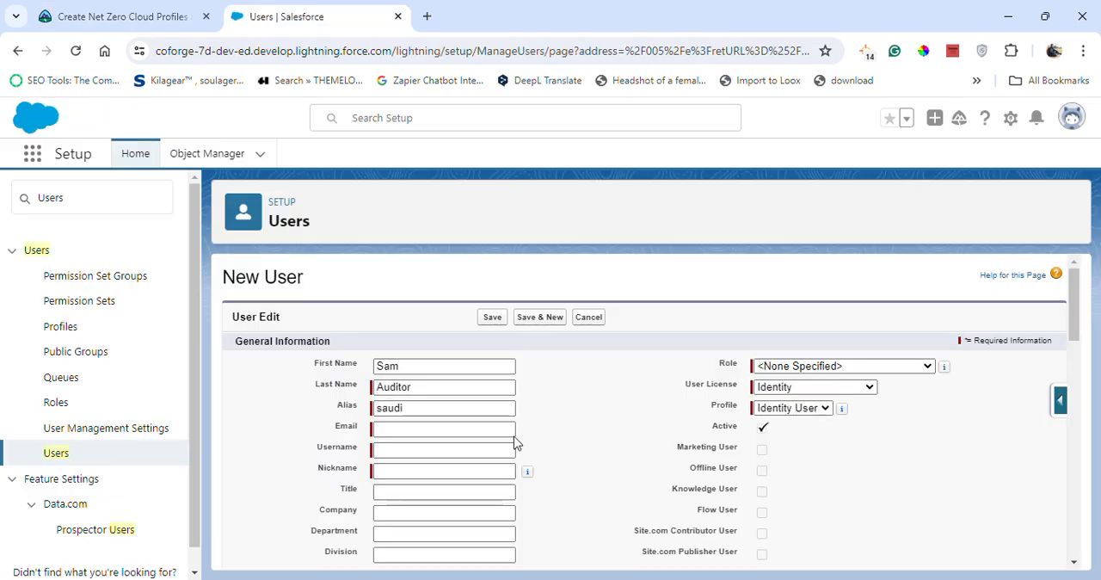
# Enter the auditor user's email address in the new user form.
pyautogui.click(412, 430)
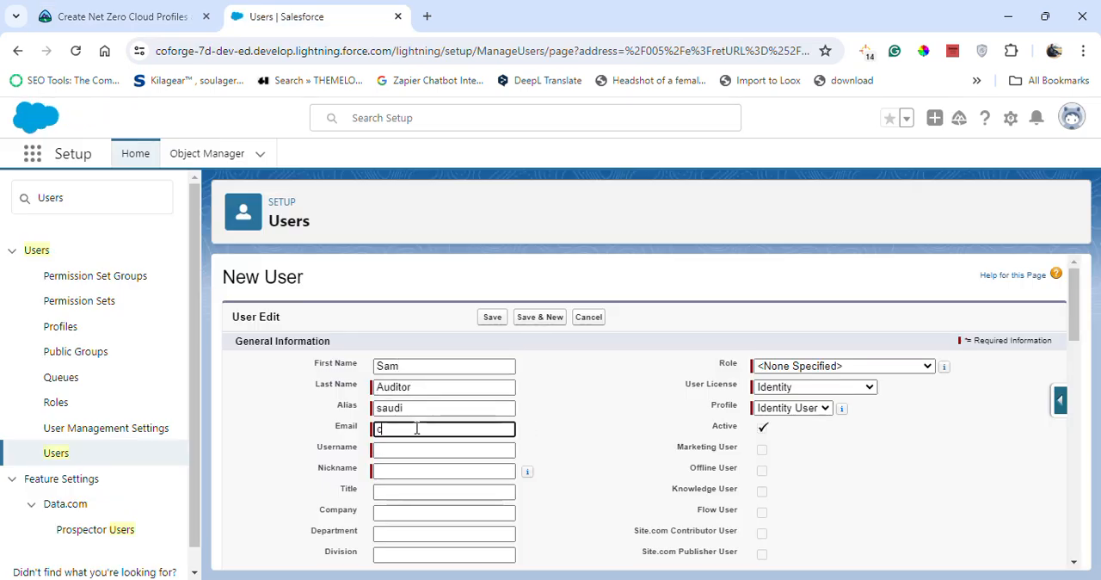
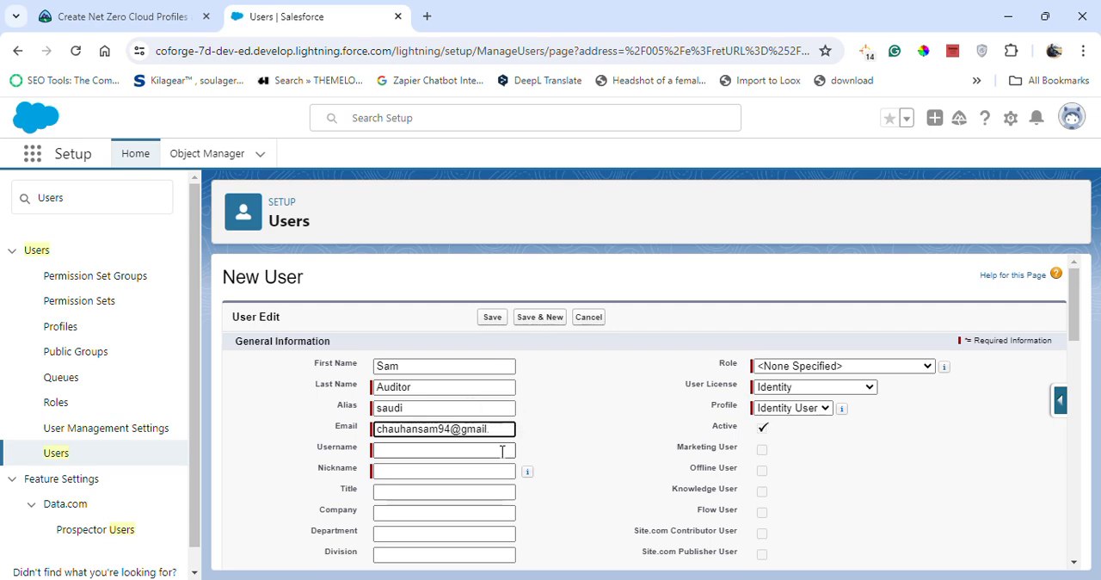
# Keep the suggested nickname and insert 35 into the auditor user's username to make it unique.
pyautogui.click(399, 475)
pyautogui.click(438, 451)
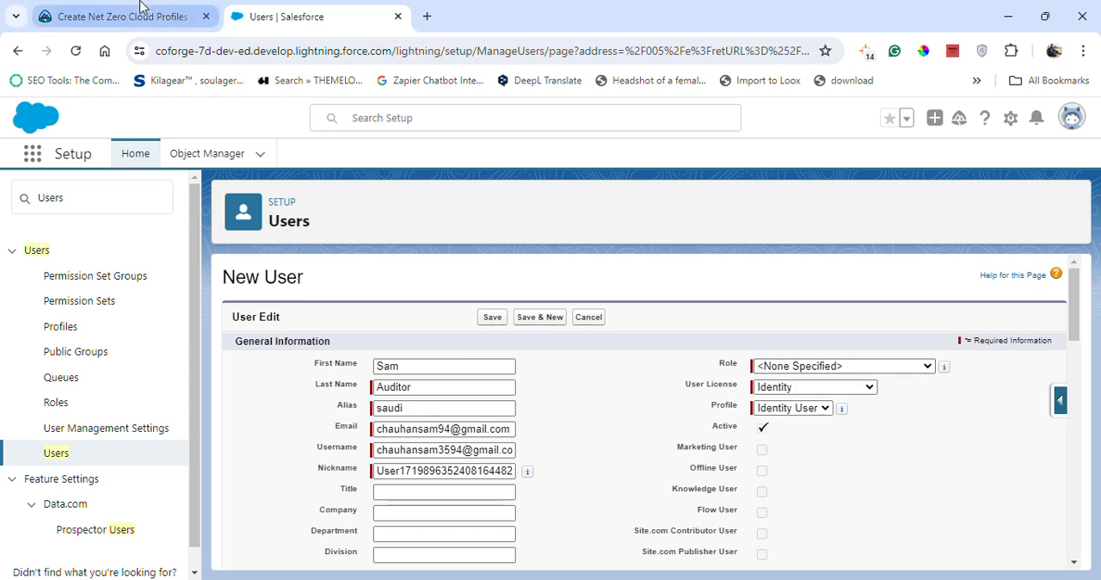
# Set the auditor user's role to CFO and the user license to Salesforce.
pyautogui.click(124, 17)
pyautogui.click(277, 17)
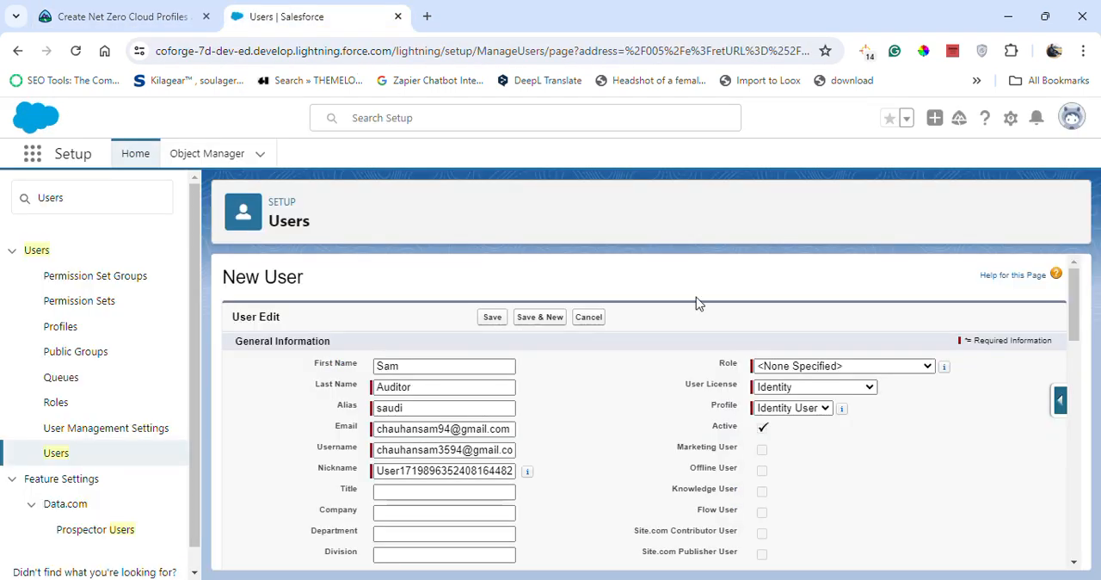
pyautogui.click(784, 368)
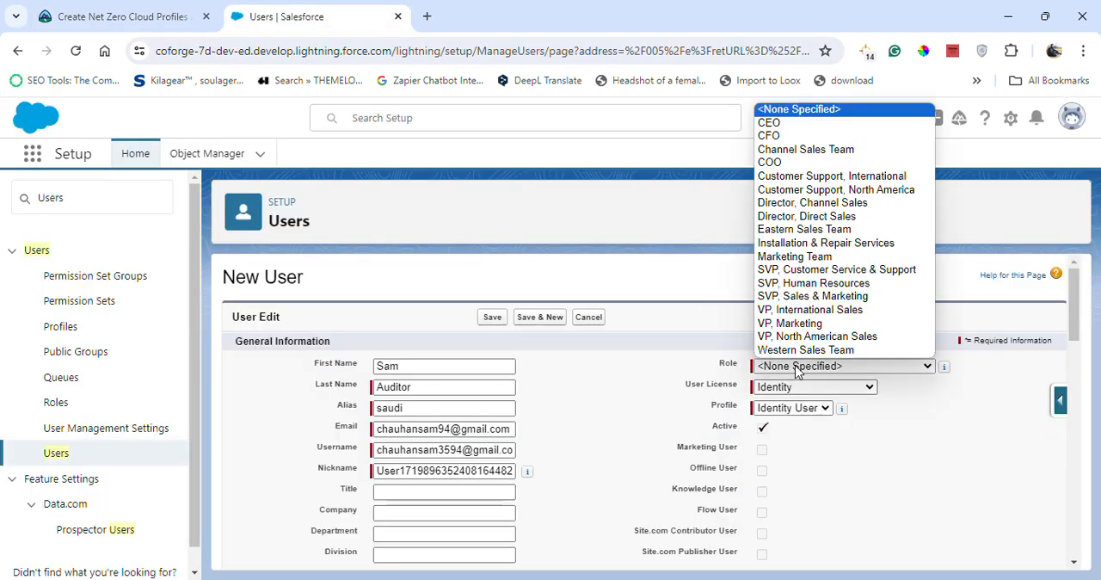
pyautogui.click(779, 136)
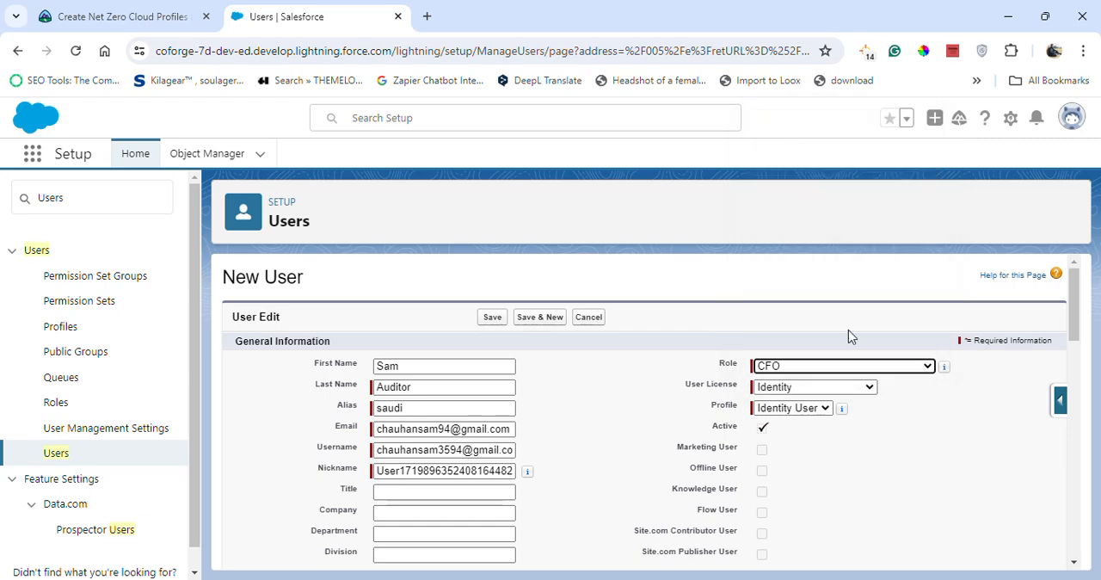
pyautogui.click(828, 388)
pyautogui.click(776, 454)
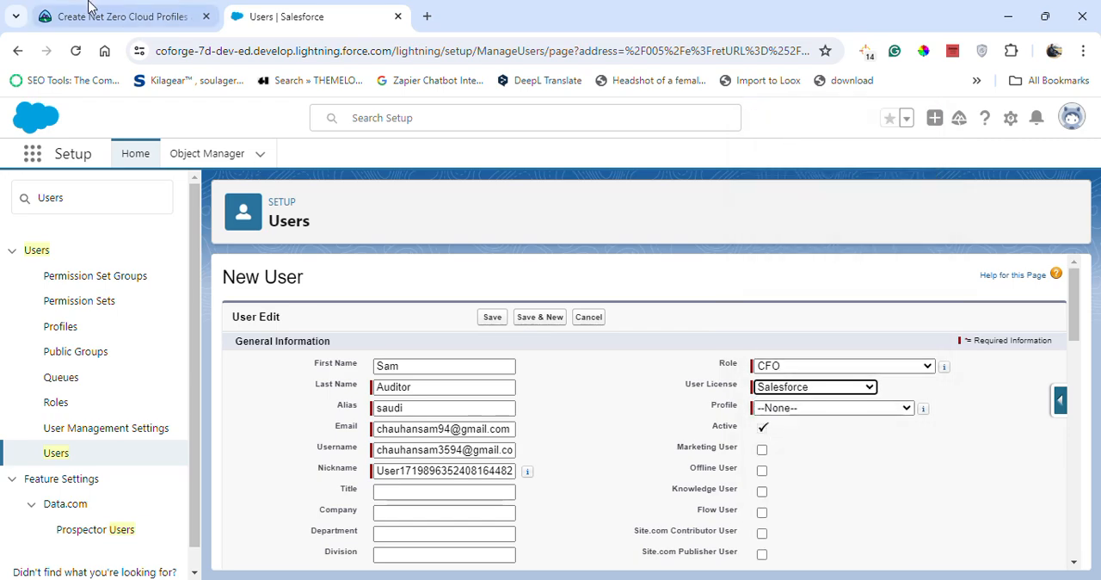
# Check the required profile in the Trailhead instructions and set the auditor user's profile to Net Zero Cloud Auditor.
pyautogui.click(78, 12)
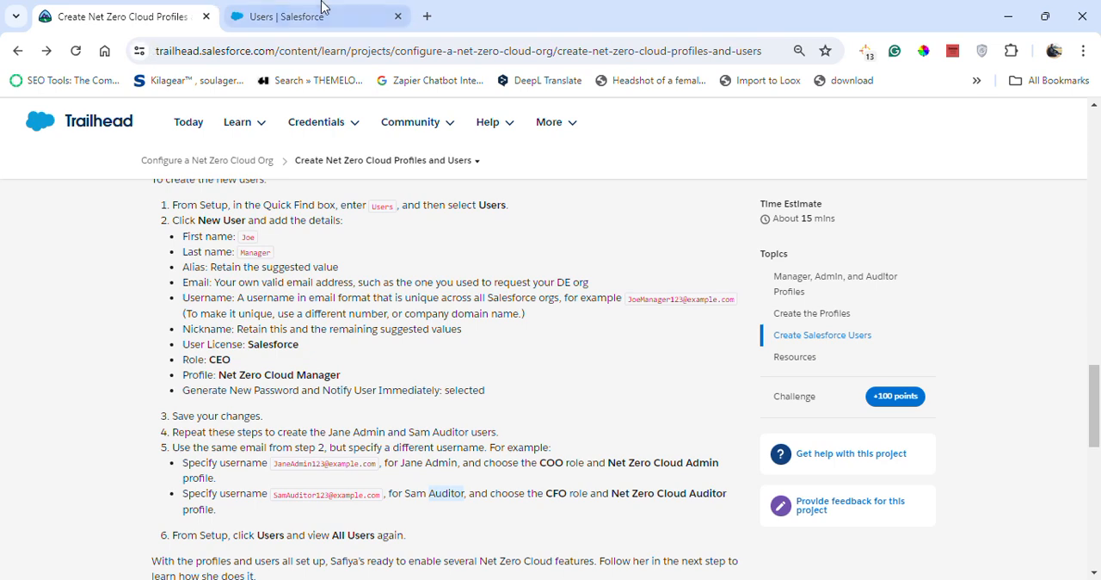
pyautogui.click(258, 12)
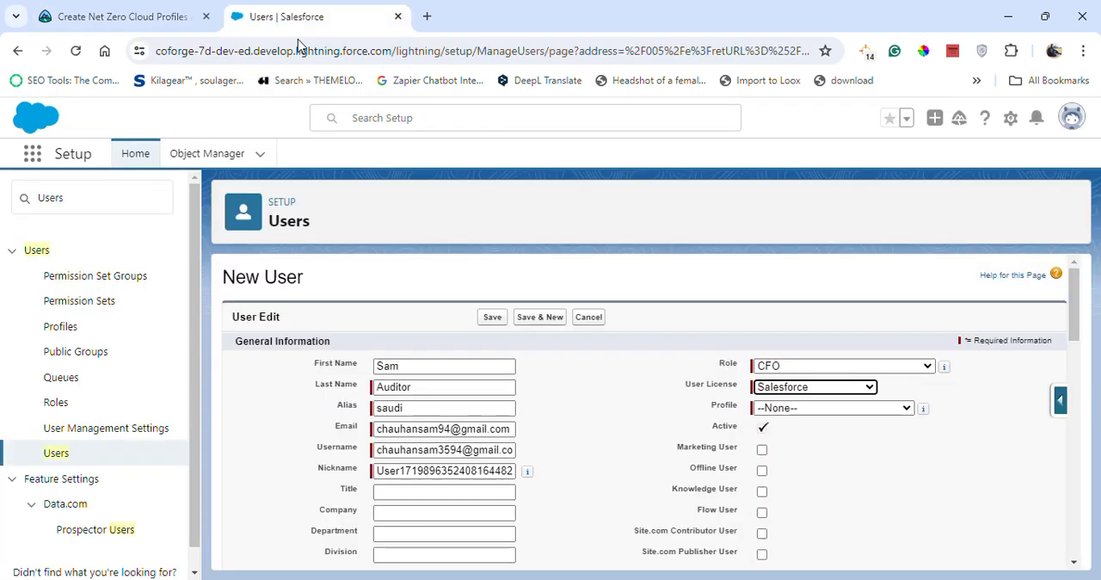
pyautogui.click(800, 408)
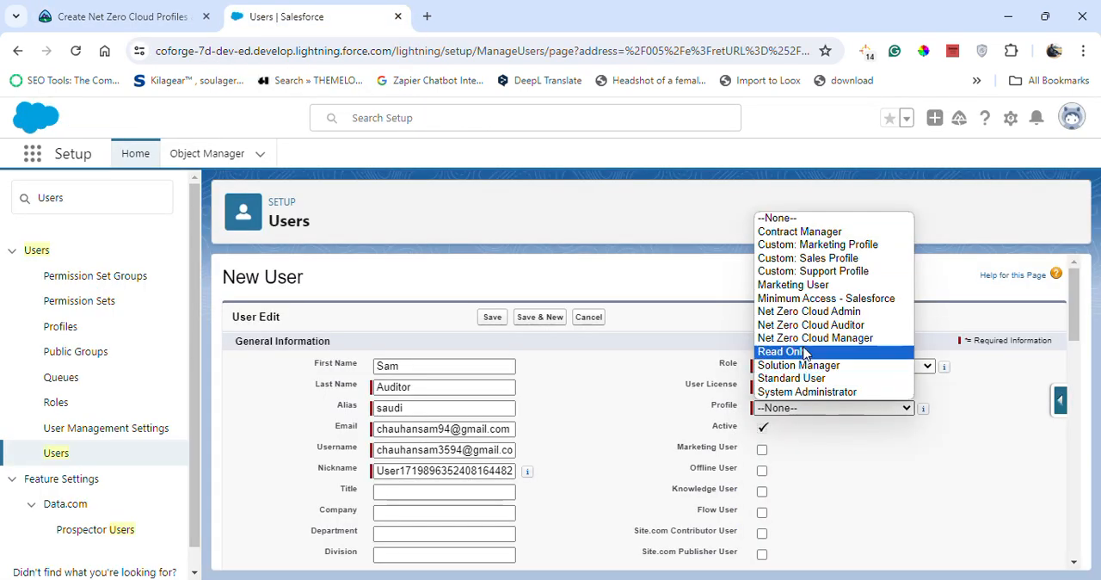
pyautogui.click(809, 325)
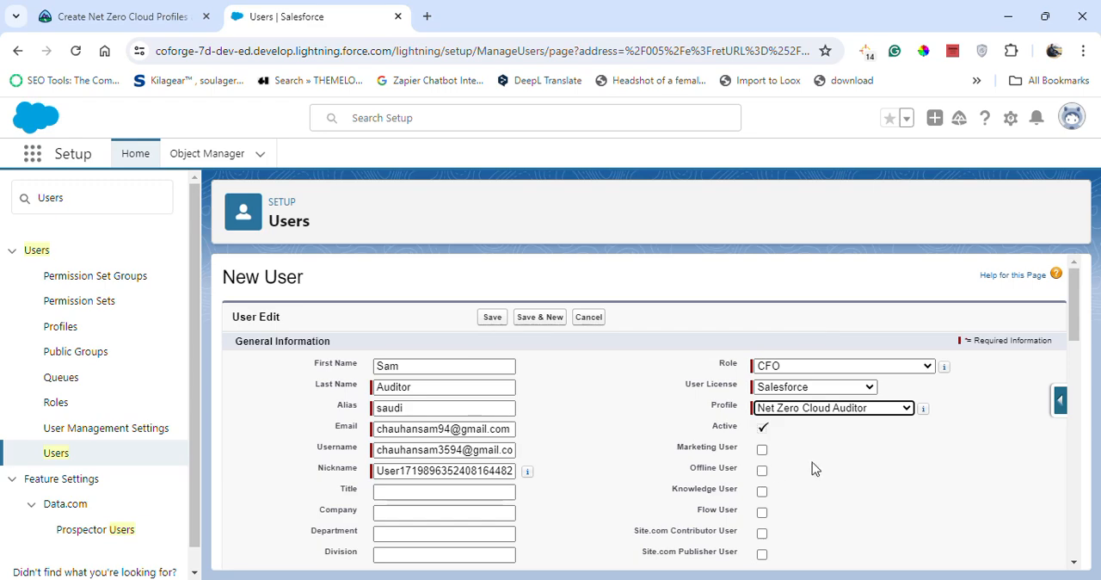
# Check the auditor user's settings against the Trailhead instructions and save the new user.
pyautogui.click(105, 10)
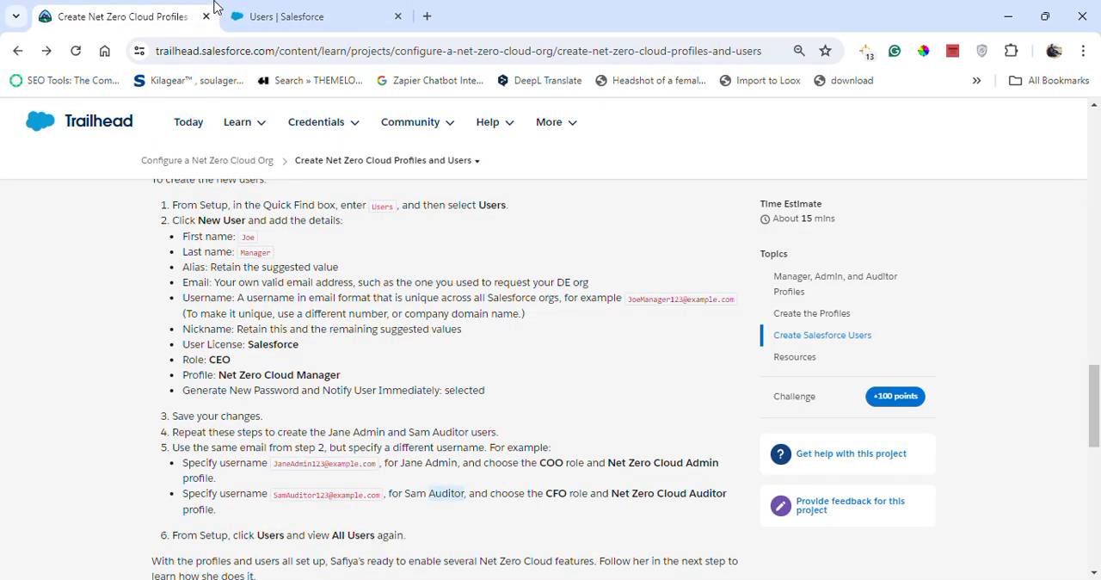
pyautogui.scroll(-1, 284, 413)
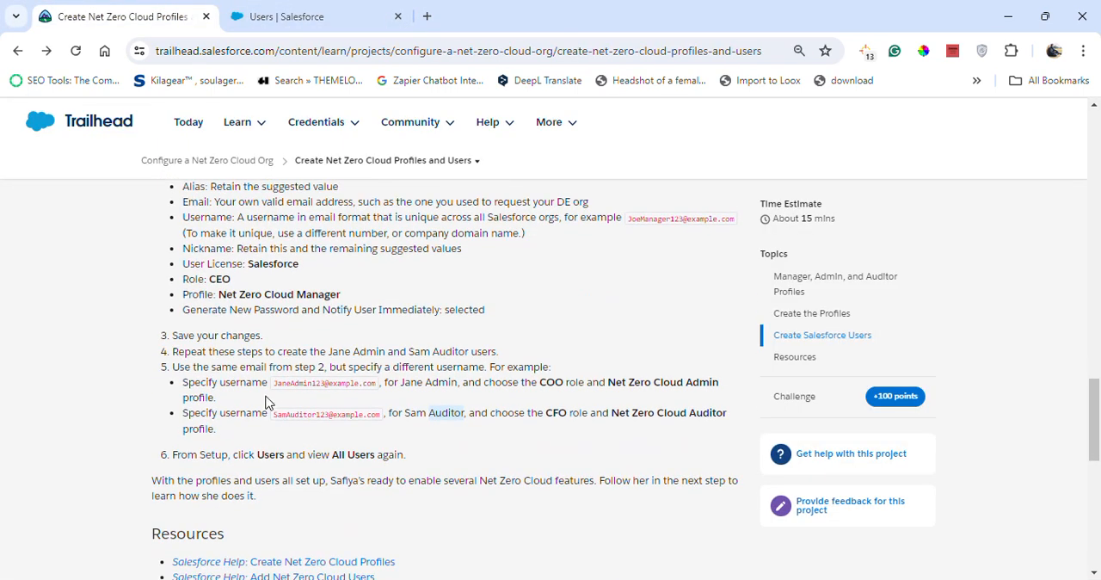
pyautogui.click(334, 8)
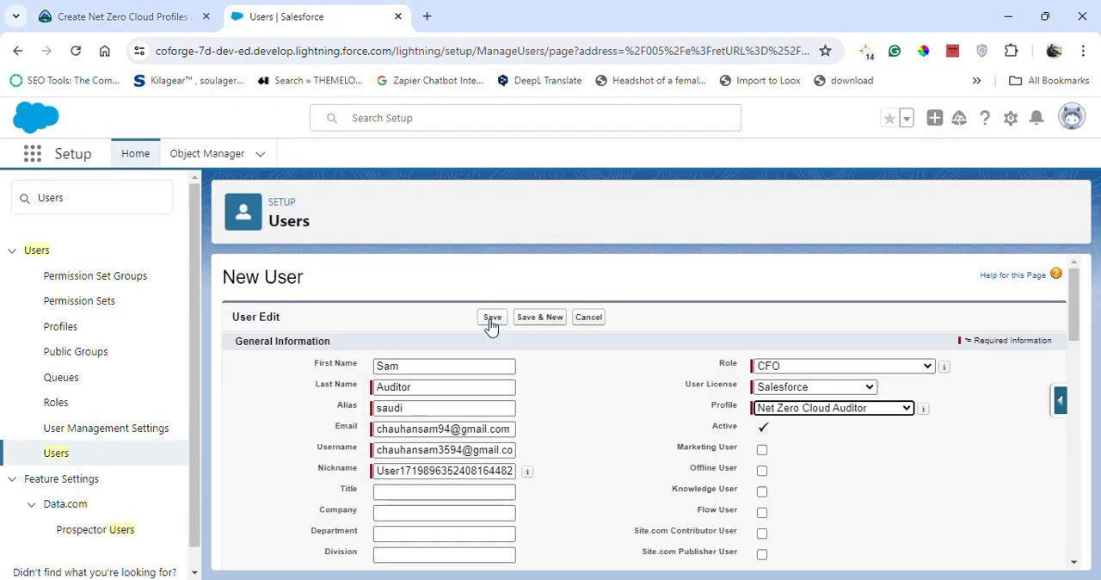
pyautogui.click(120, 9)
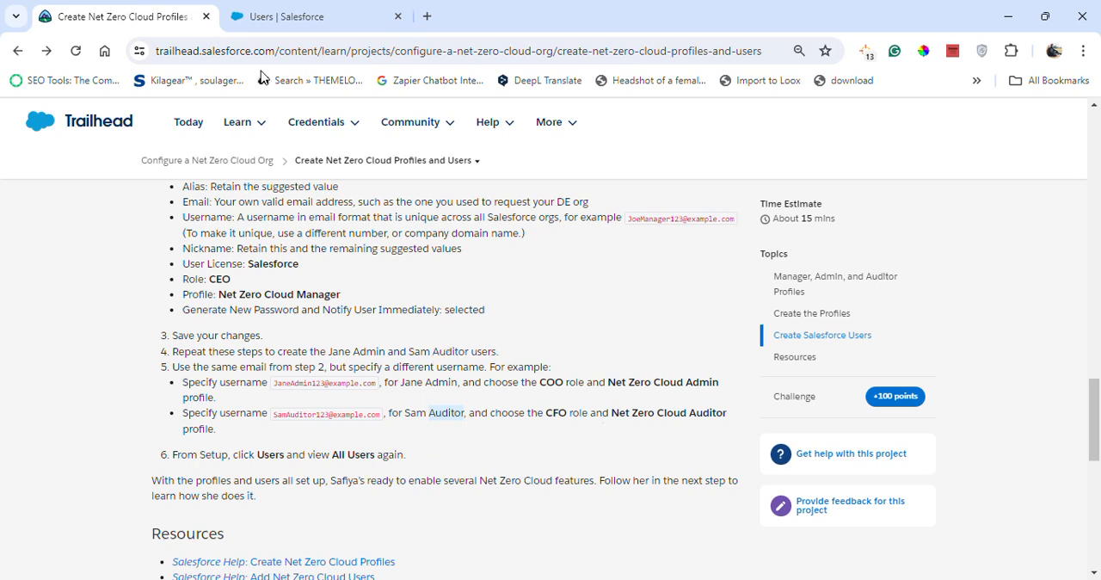
pyautogui.click(315, 14)
pyautogui.click(489, 318)
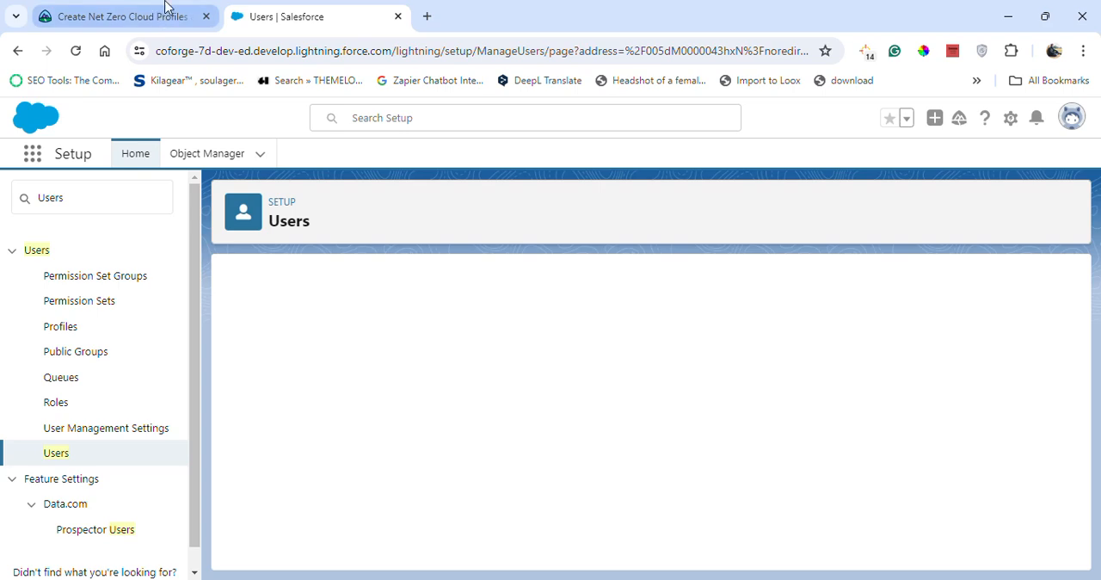
# Search Setup for Users as the last Trailhead instruction asks and reopen the Users page.
pyautogui.click(166, 8)
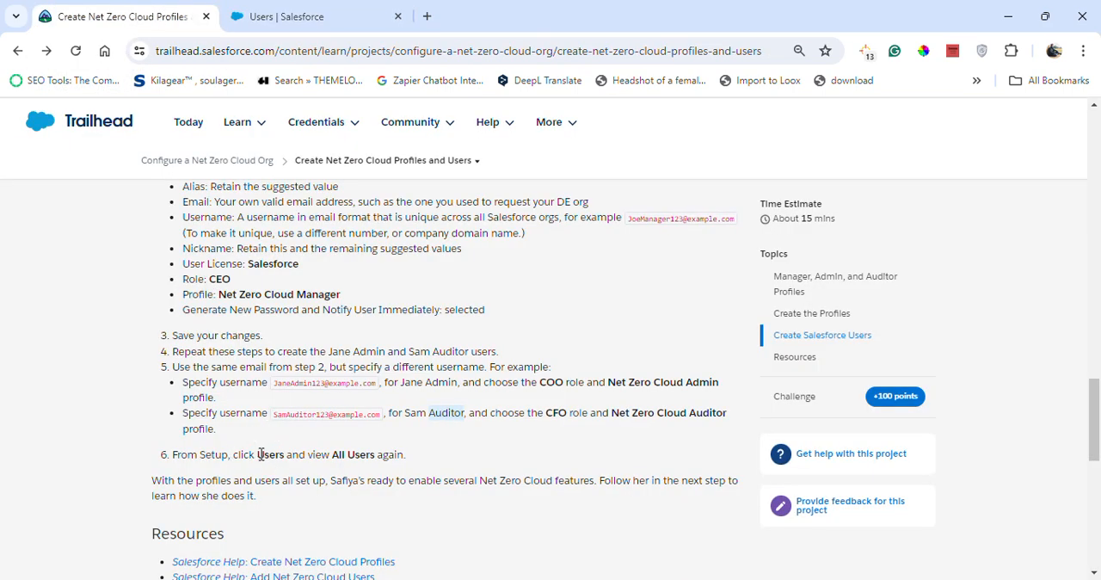
pyautogui.moveTo(258, 456); pyautogui.dragTo(287, 461)
pyautogui.hotkey('ctrl', 'c')
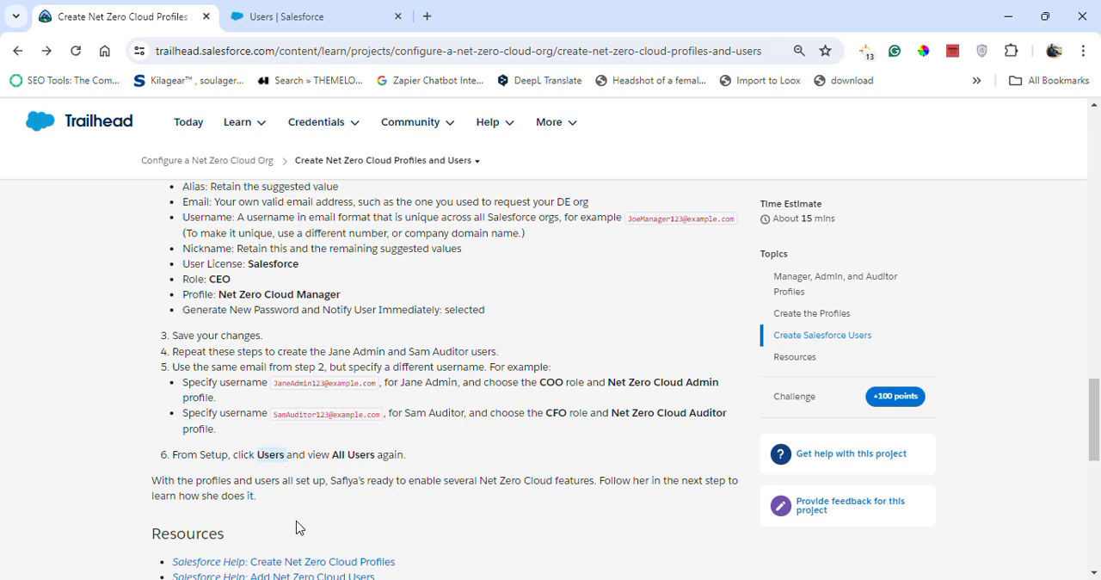
pyautogui.click(283, 16)
pyautogui.click(136, 214)
pyautogui.hotkey('ctrl', 'a')
pyautogui.hotkey('ctrl', 'v')
pyautogui.click(120, 17)
pyautogui.click(284, 19)
pyautogui.click(55, 452)
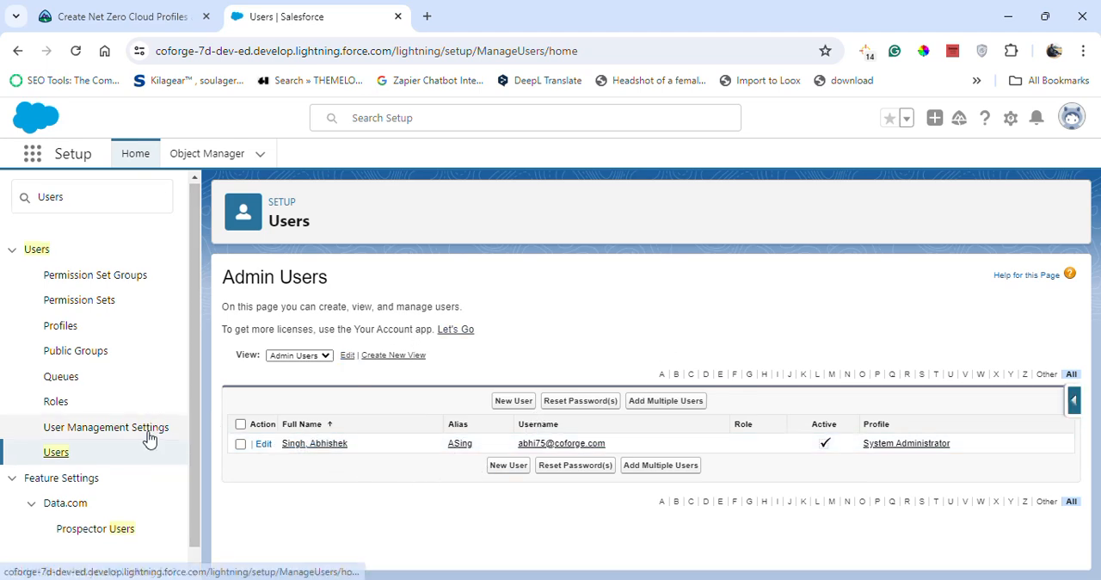
# Switch the users list to the All Users view and compare the created users with the Trailhead instructions.
pyautogui.scroll(-1, 129, 456)
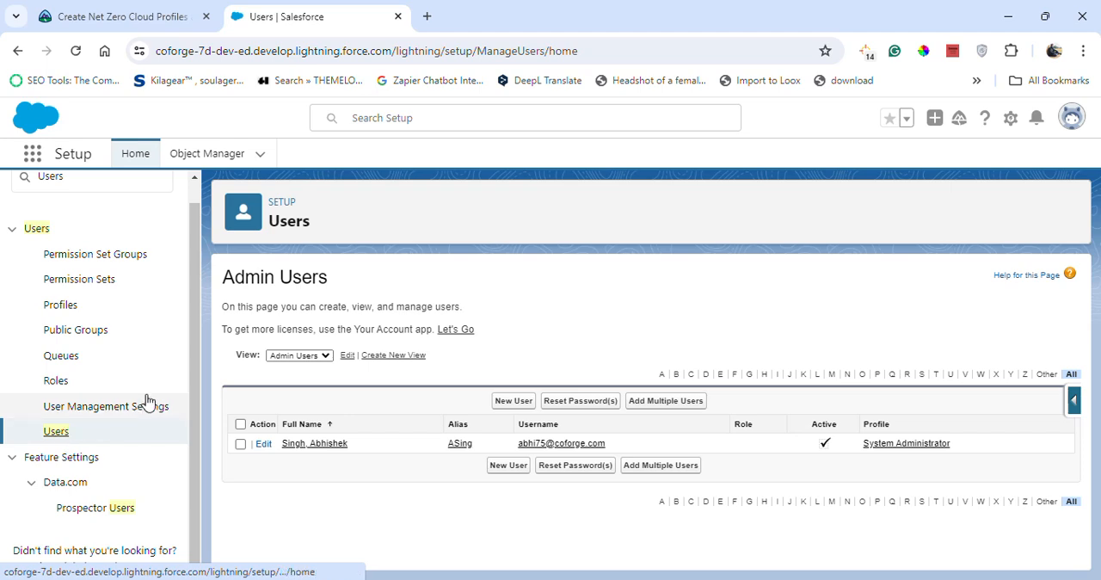
pyautogui.click(112, 180)
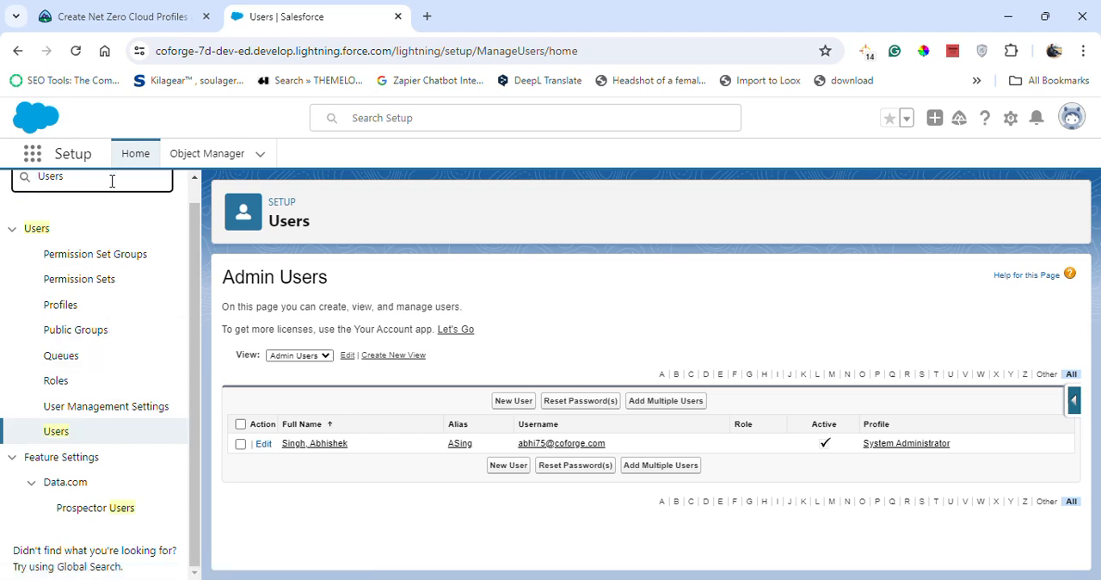
pyautogui.scroll(1, 118, 199)
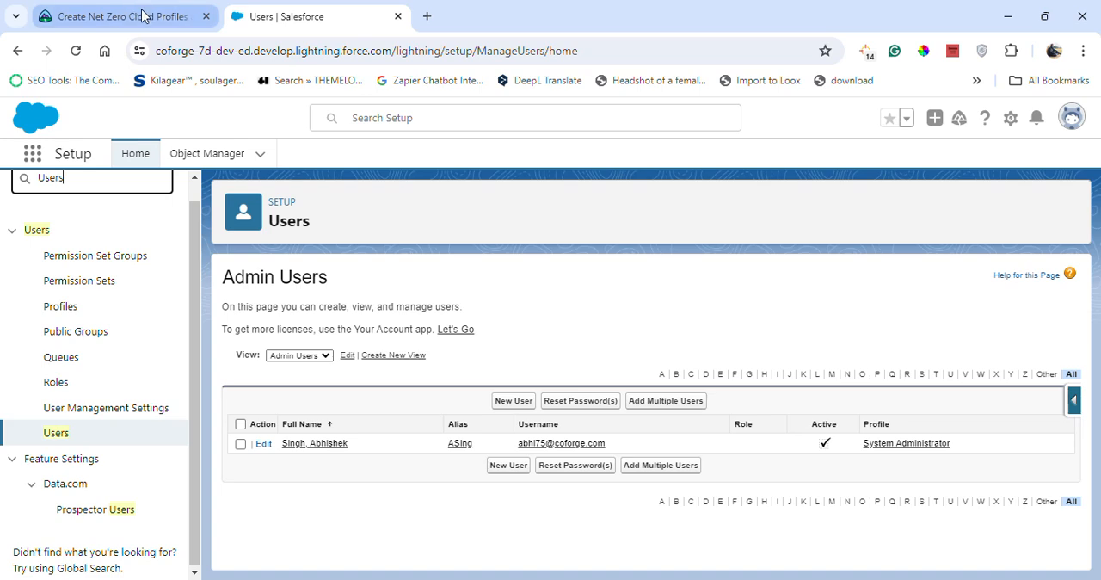
pyautogui.click(299, 354)
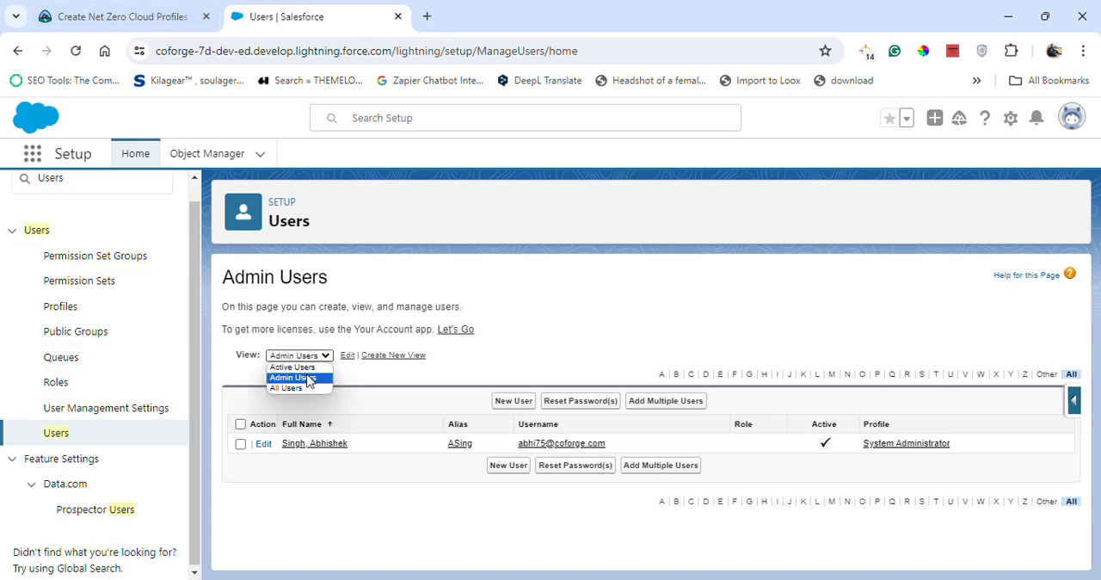
pyautogui.click(301, 387)
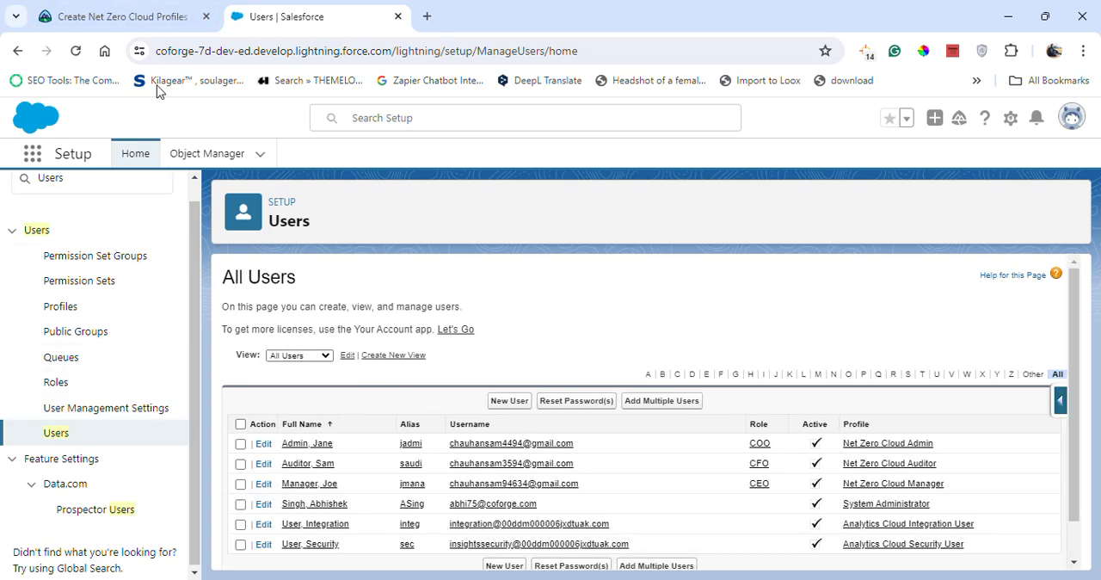
pyautogui.click(168, 16)
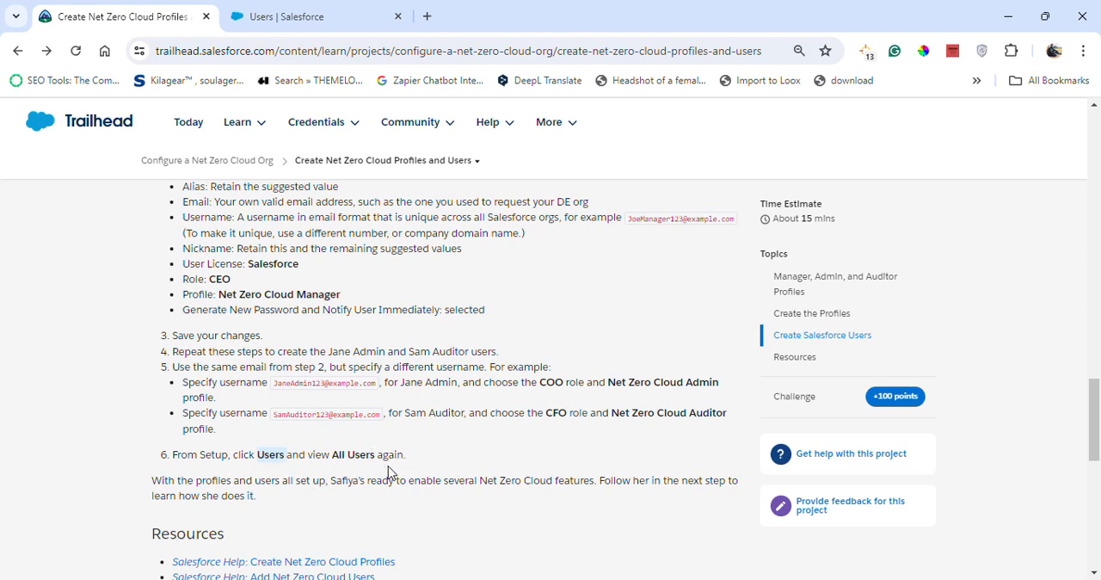
pyautogui.scroll(-2, 501, 496)
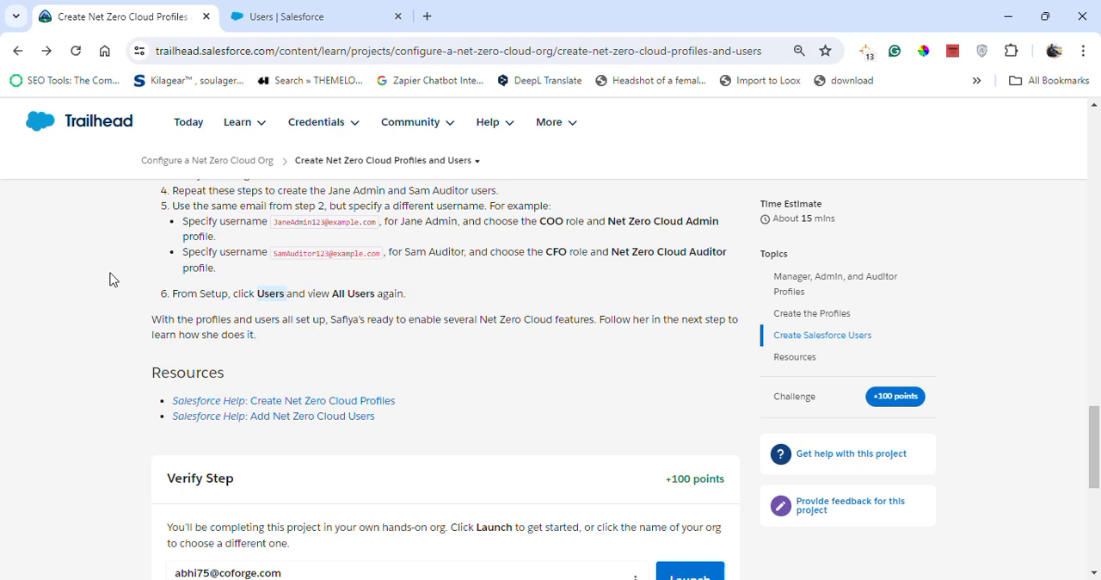
pyautogui.click(284, 15)
pyautogui.scroll(-1, 551, 486)
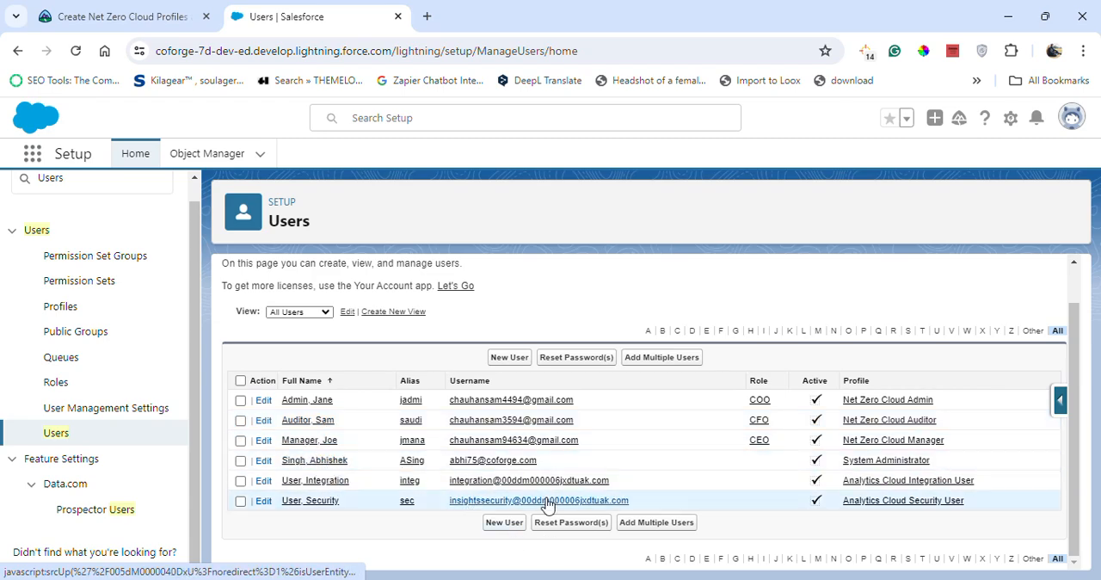
# Return to the Trailhead project page and submit the step for verification to earn 100 points.
pyautogui.click(33, 14)
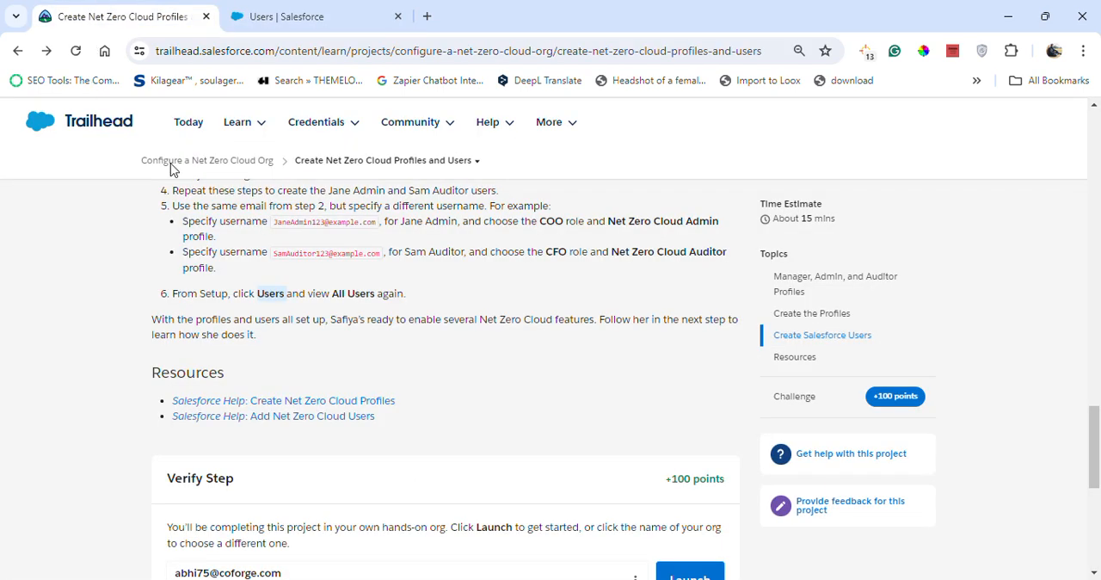
pyautogui.scroll(-3, 520, 400)
pyautogui.click(308, 416)
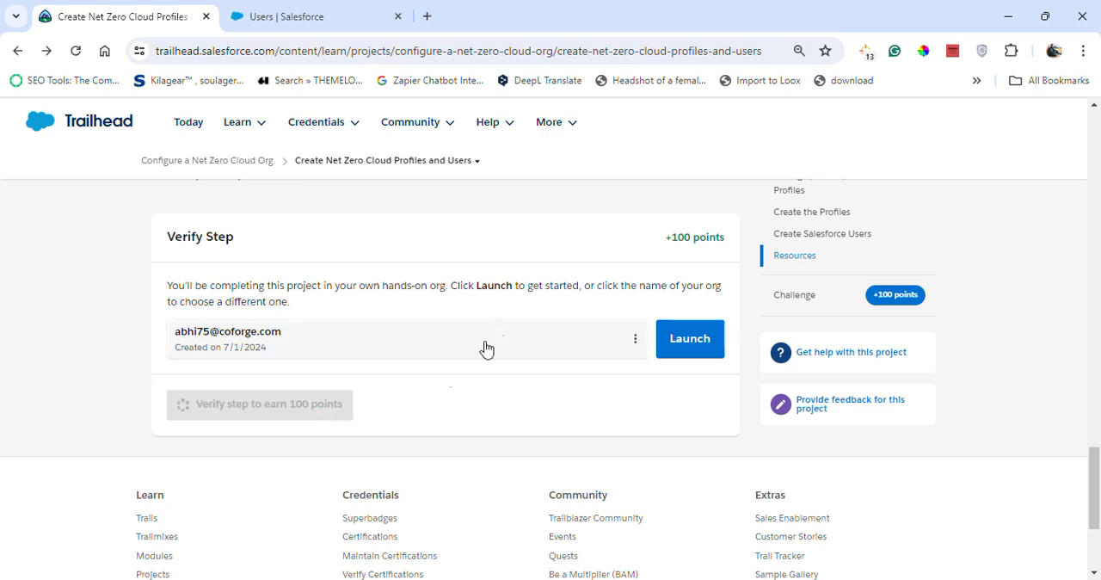